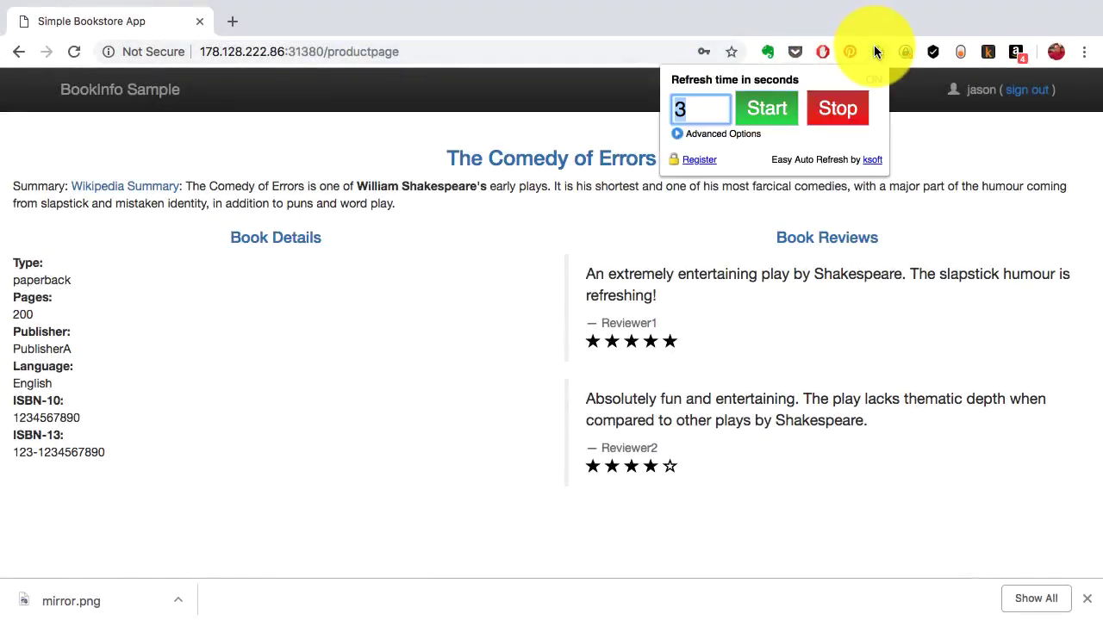
Start auto-refreshing the Bookinfo product page in both tabs, then return to the first tab.
{"action": "key", "text": "Return"}
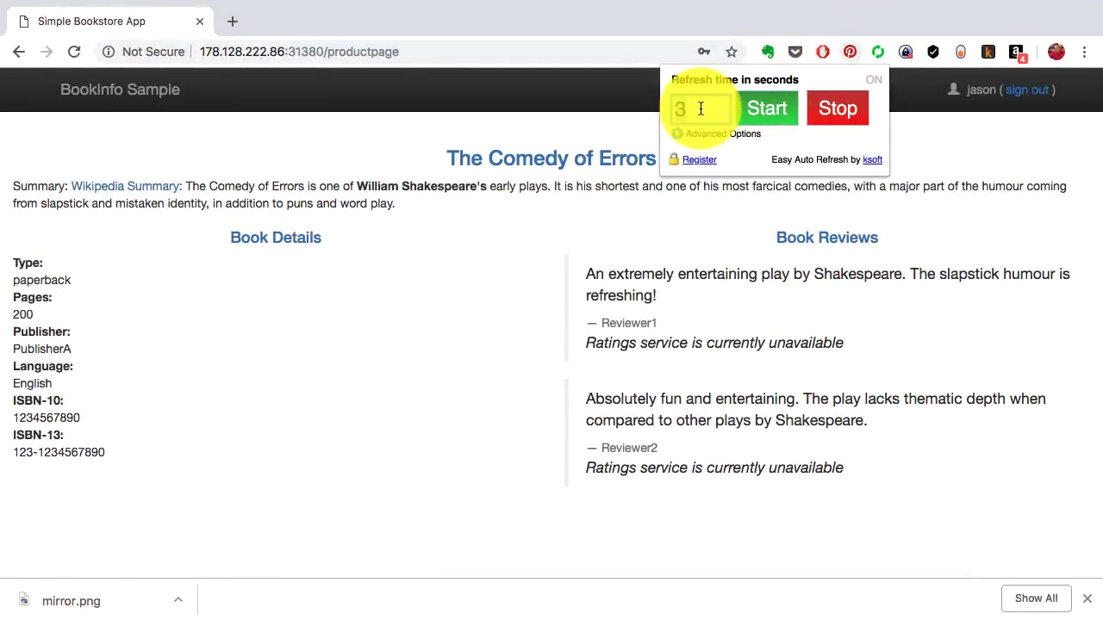
{"action": "left_click", "coordinate": [769, 111]}
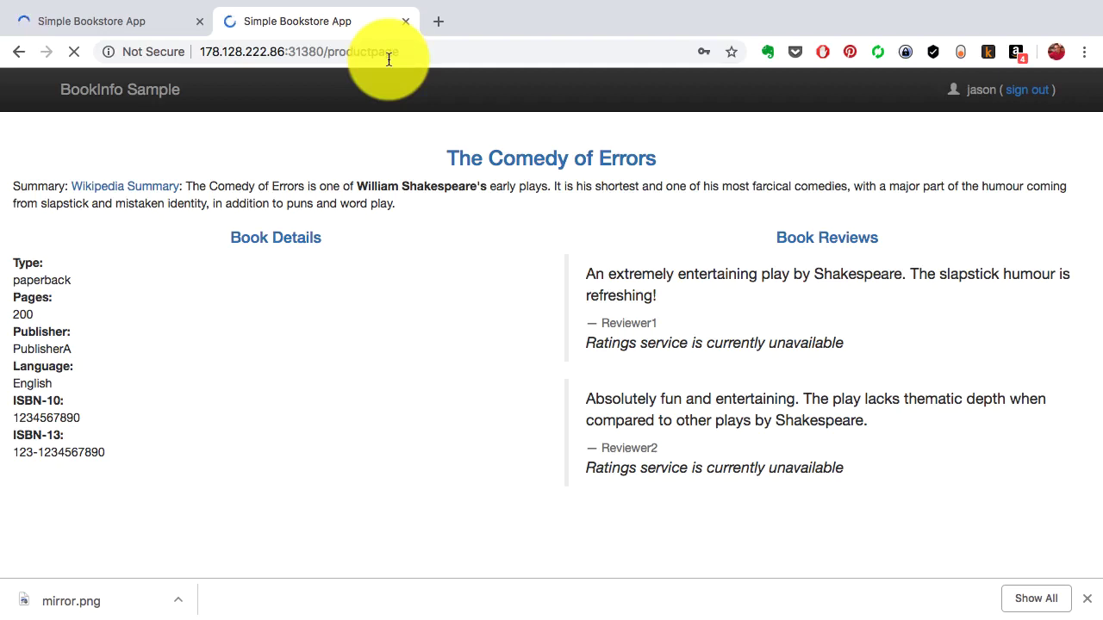
{"action": "left_click", "coordinate": [878, 53]}
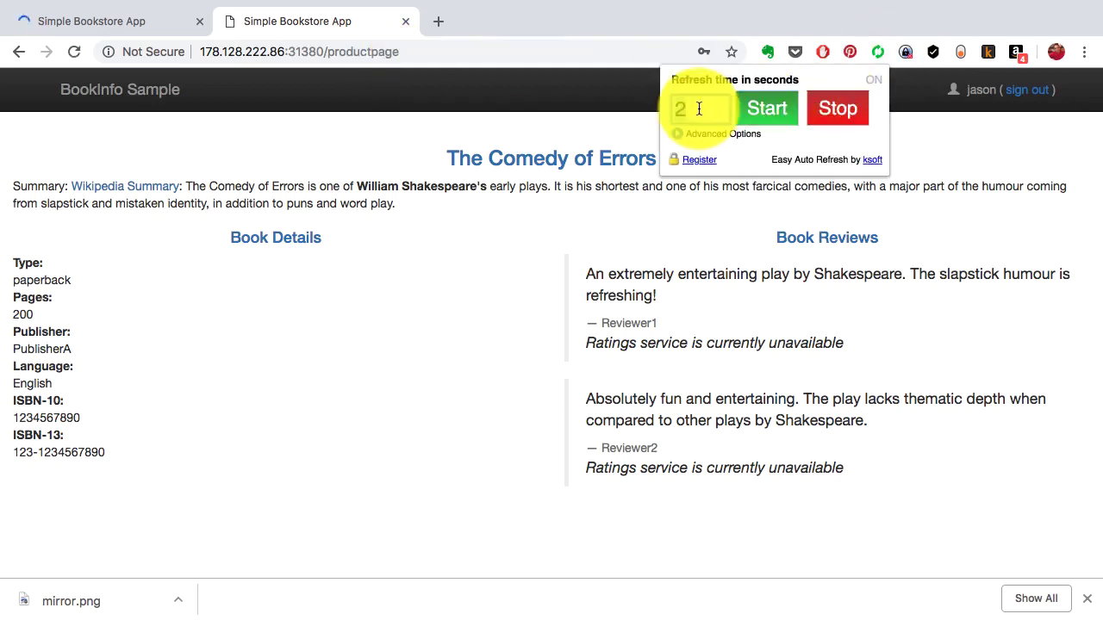
{"action": "left_click", "coordinate": [767, 109]}
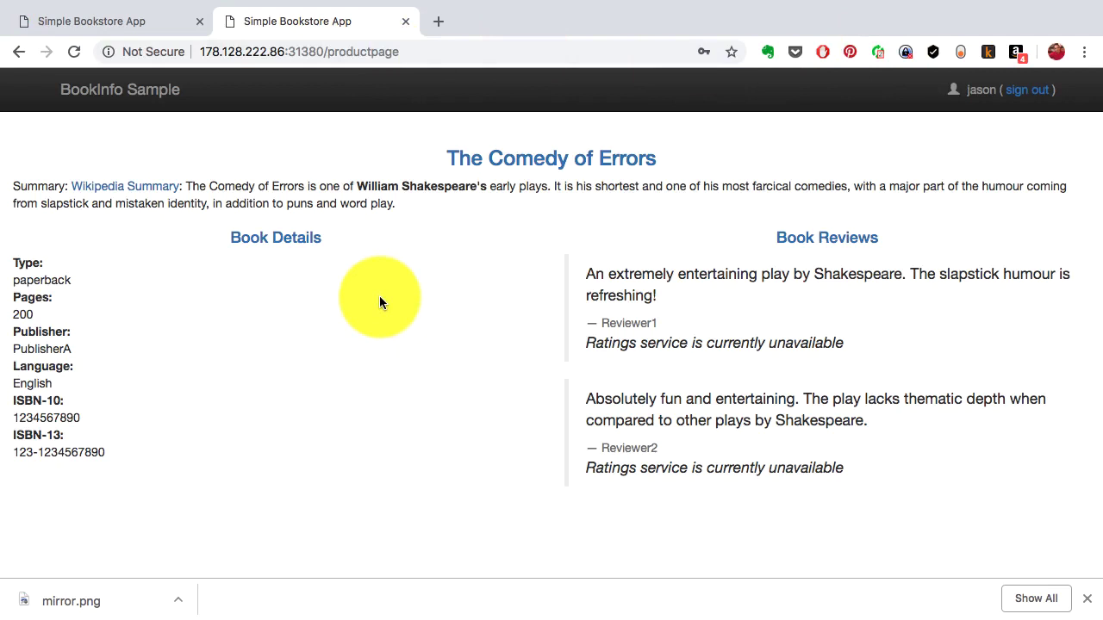
{"action": "left_click", "coordinate": [143, 32]}
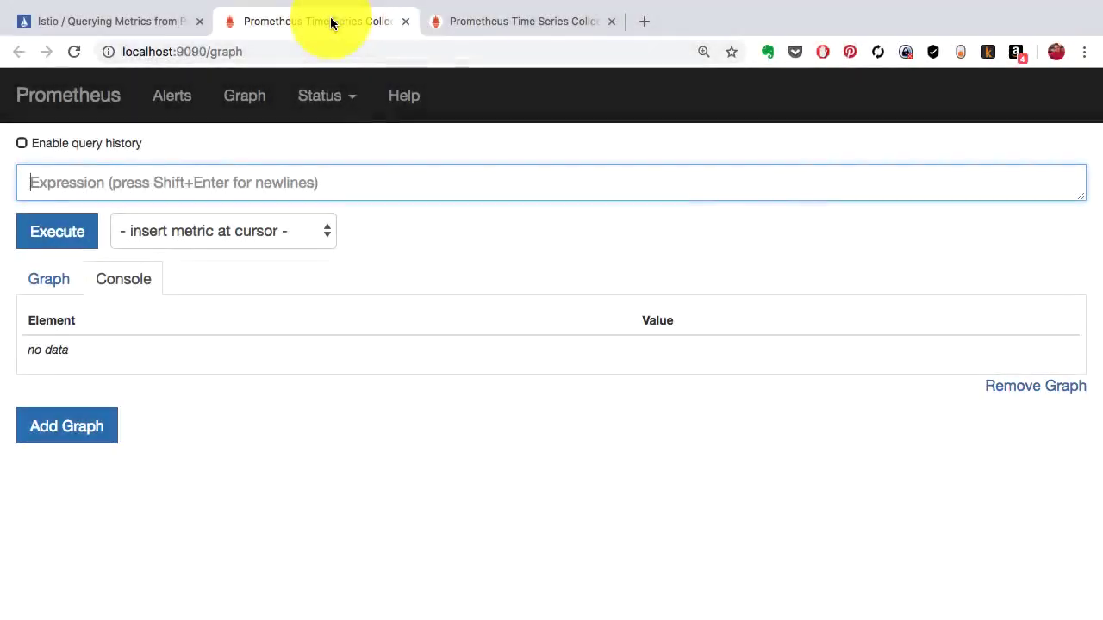
Re-run the istio_requests_total query in its Prometheus graph tab.
{"action": "left_click", "coordinate": [268, 232]}
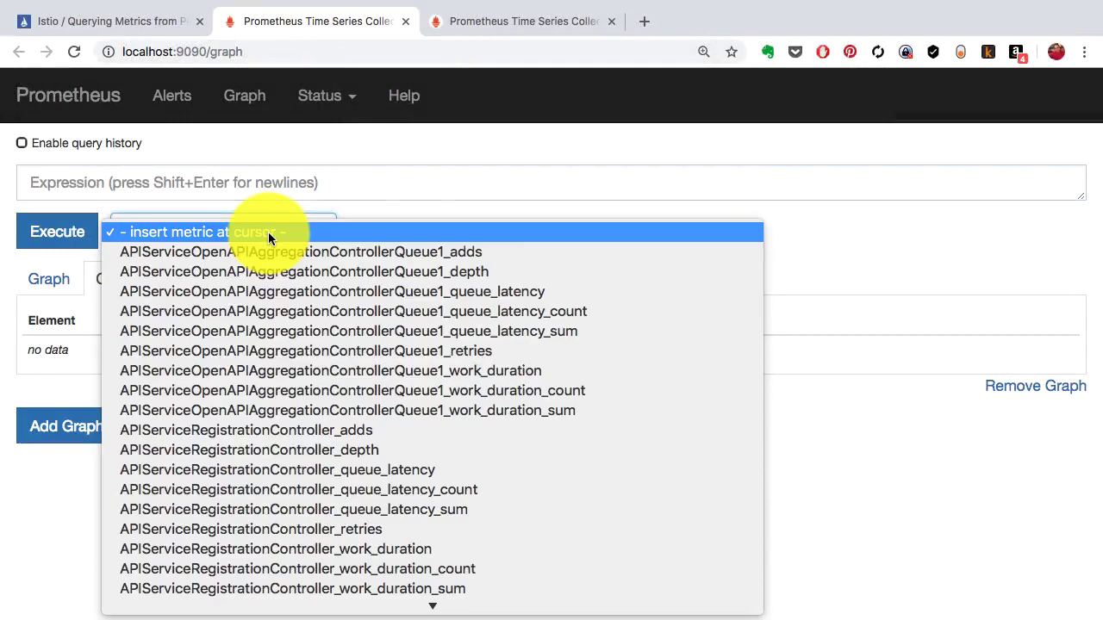
{"action": "left_click", "coordinate": [399, 208]}
{"action": "left_click", "coordinate": [498, 15]}
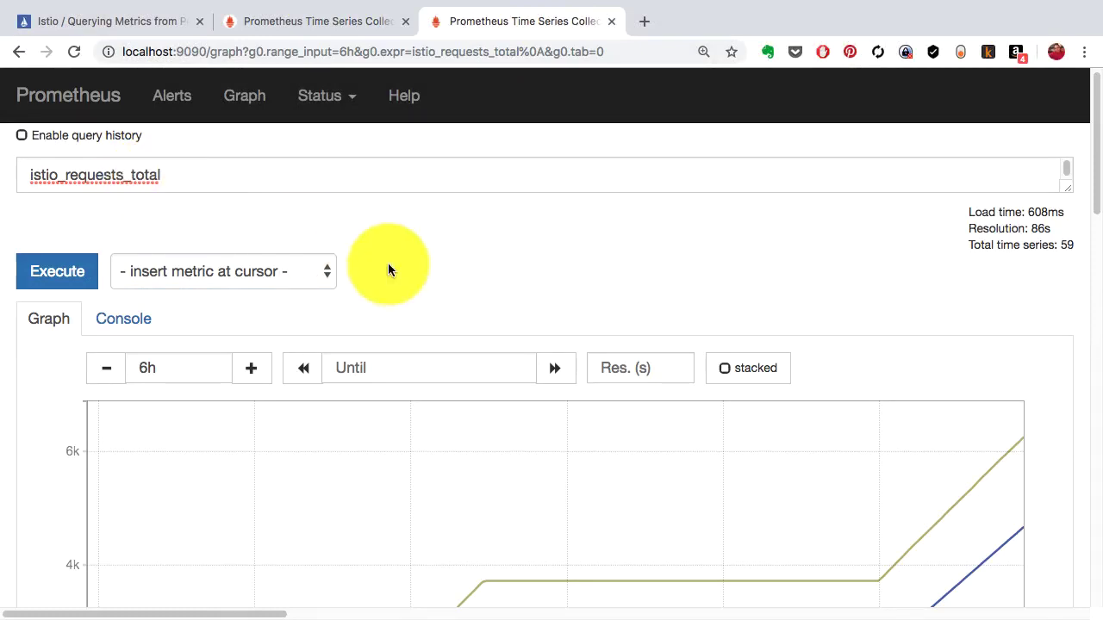
{"action": "right_click", "coordinate": [417, 270]}
{"action": "left_click", "coordinate": [56, 274]}
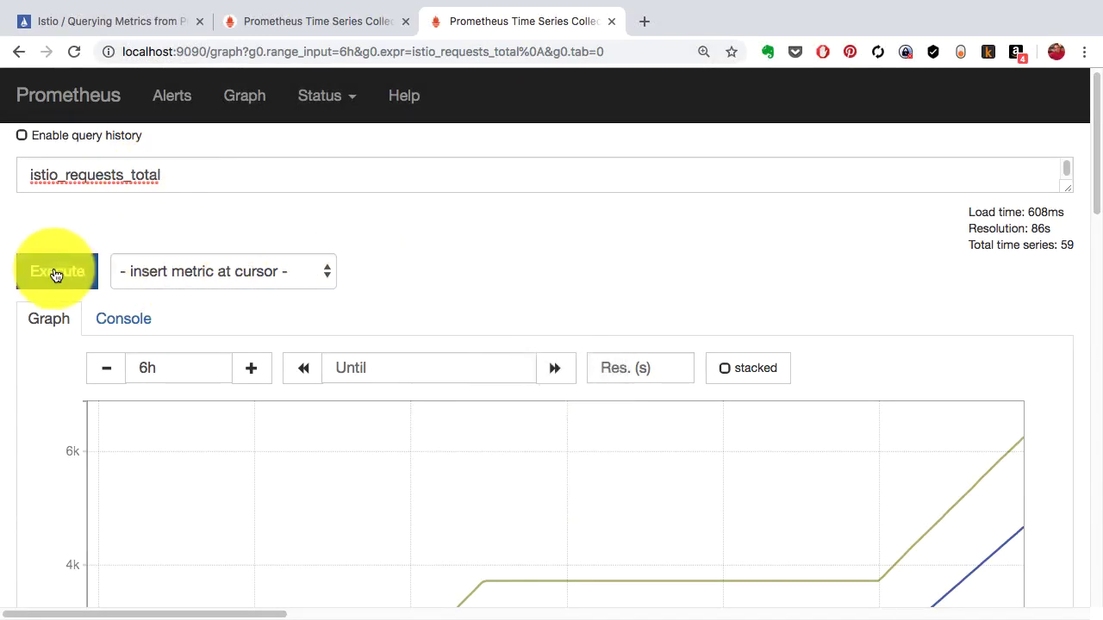
{"action": "scroll", "coordinate": [383, 233], "scroll_direction": "down", "scroll_amount": 2}
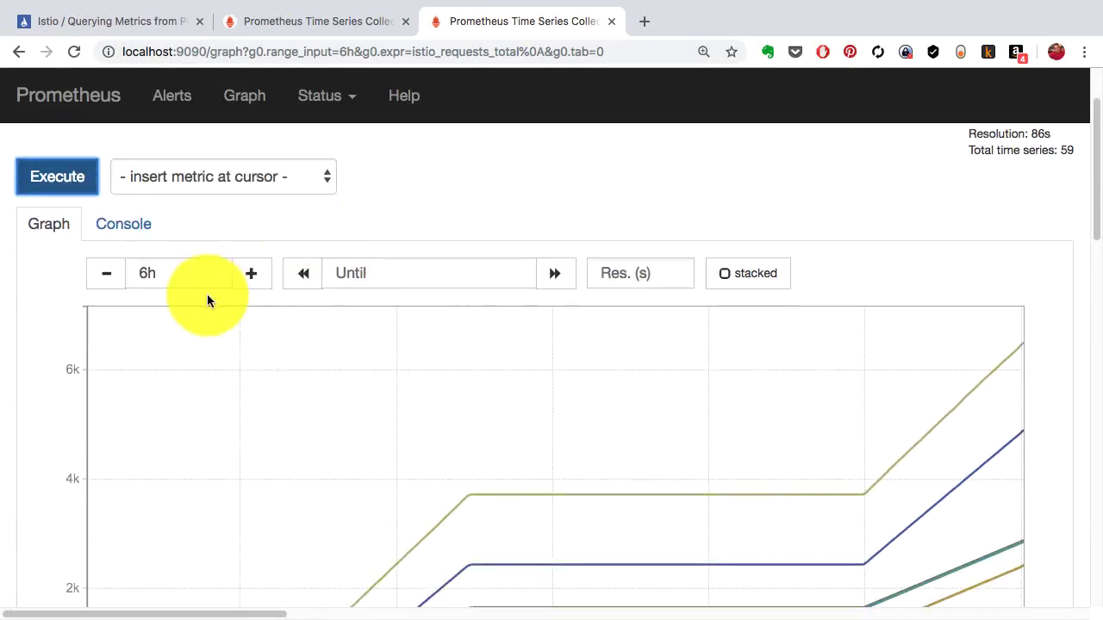
Shorten the graph range step by step from 6h down to 1m.
{"action": "left_click", "coordinate": [108, 276]}
{"action": "left_click", "coordinate": [108, 275]}
{"action": "left_click", "coordinate": [109, 276]}
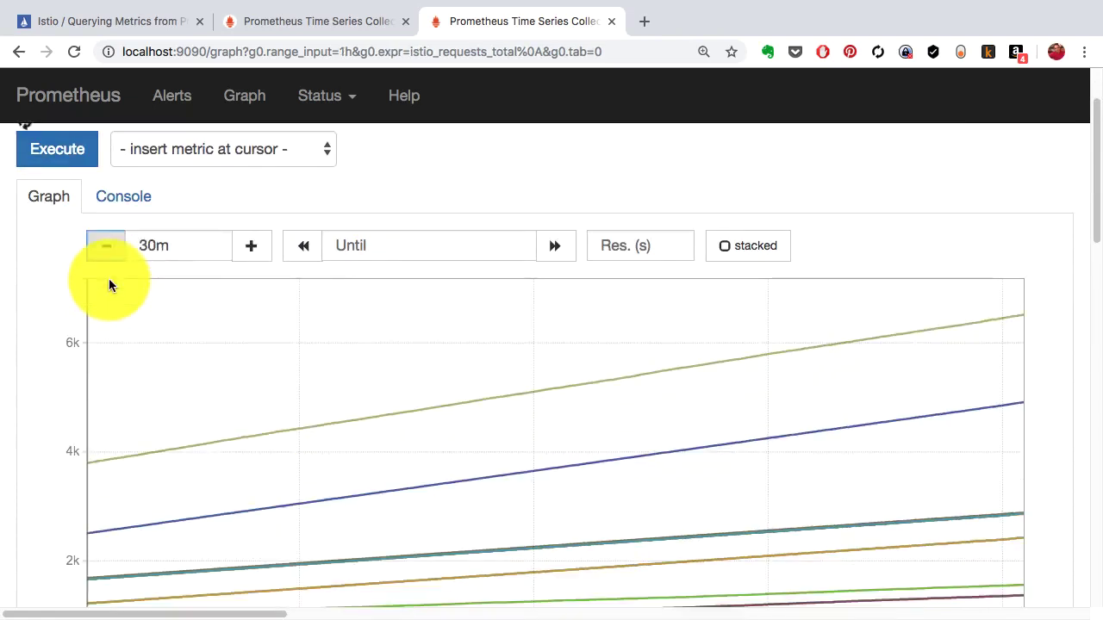
{"action": "left_click", "coordinate": [105, 271]}
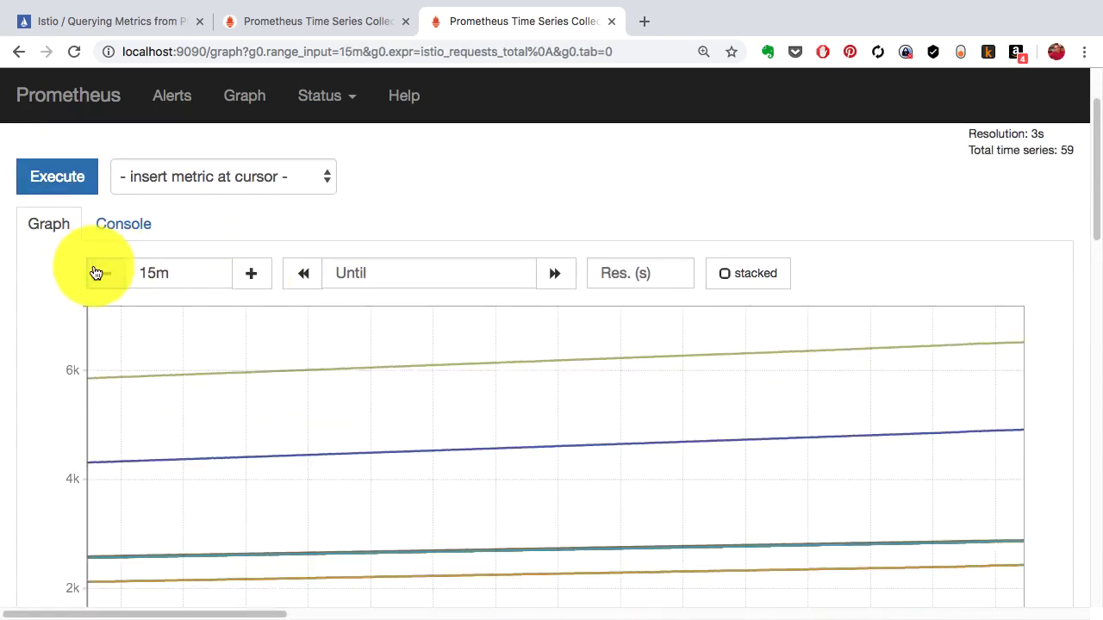
{"action": "left_click", "coordinate": [94, 269]}
{"action": "left_click", "coordinate": [97, 252]}
Widen the graph range back from 1m to 6h.
{"action": "left_click", "coordinate": [242, 274]}
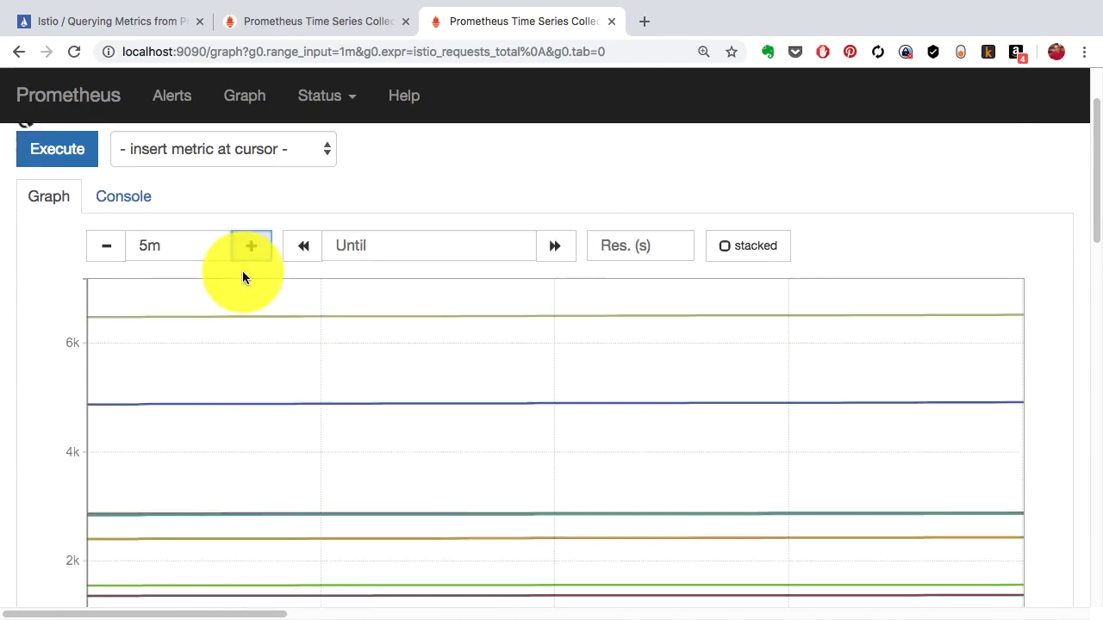
{"action": "double_click", "coordinate": [253, 273]}
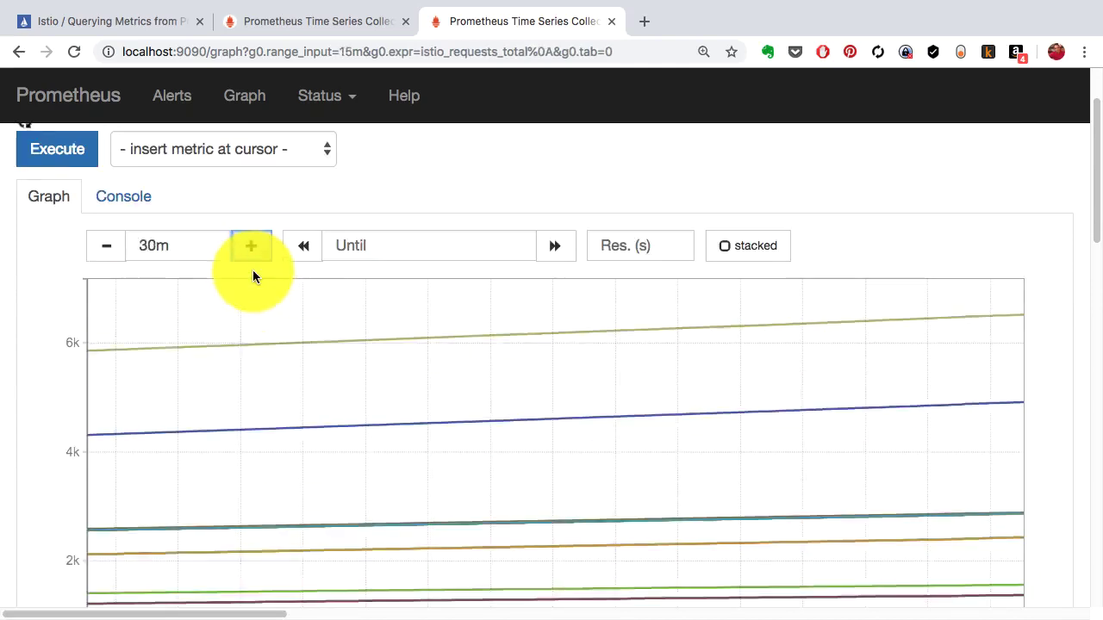
{"action": "left_click", "coordinate": [255, 267]}
{"action": "left_click", "coordinate": [256, 266]}
{"action": "left_click", "coordinate": [255, 265]}
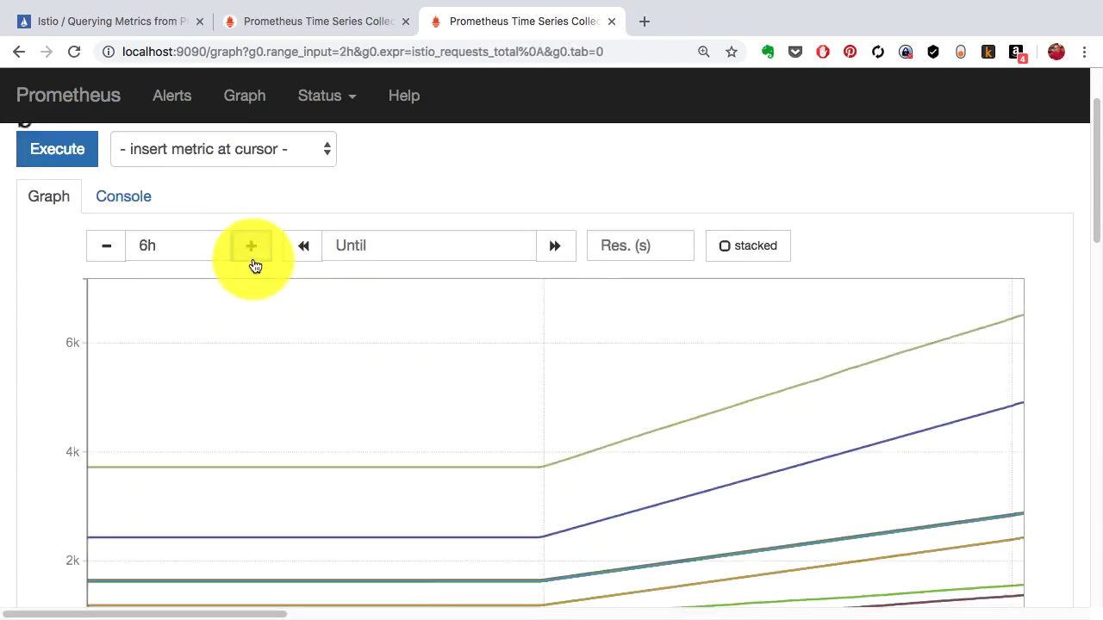
{"action": "scroll", "coordinate": [254, 264], "scroll_direction": "down", "scroll_amount": 5}
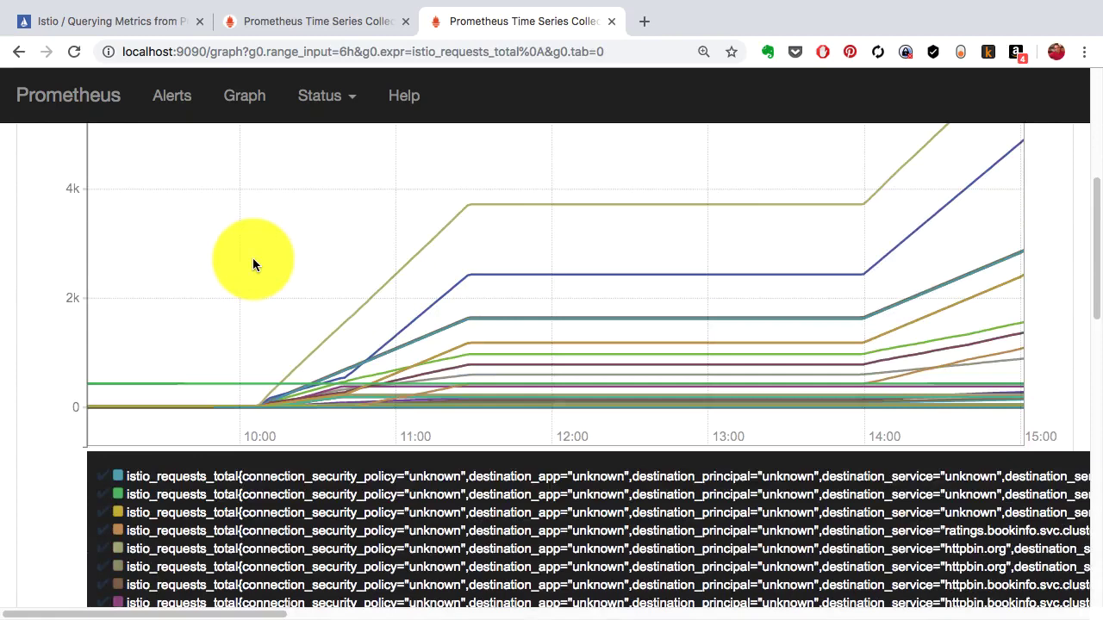
Read individual istio_requests_total series values from the graph tooltips and scroll through the legend.
{"action": "scroll", "coordinate": [253, 263], "scroll_direction": "up", "scroll_amount": 2}
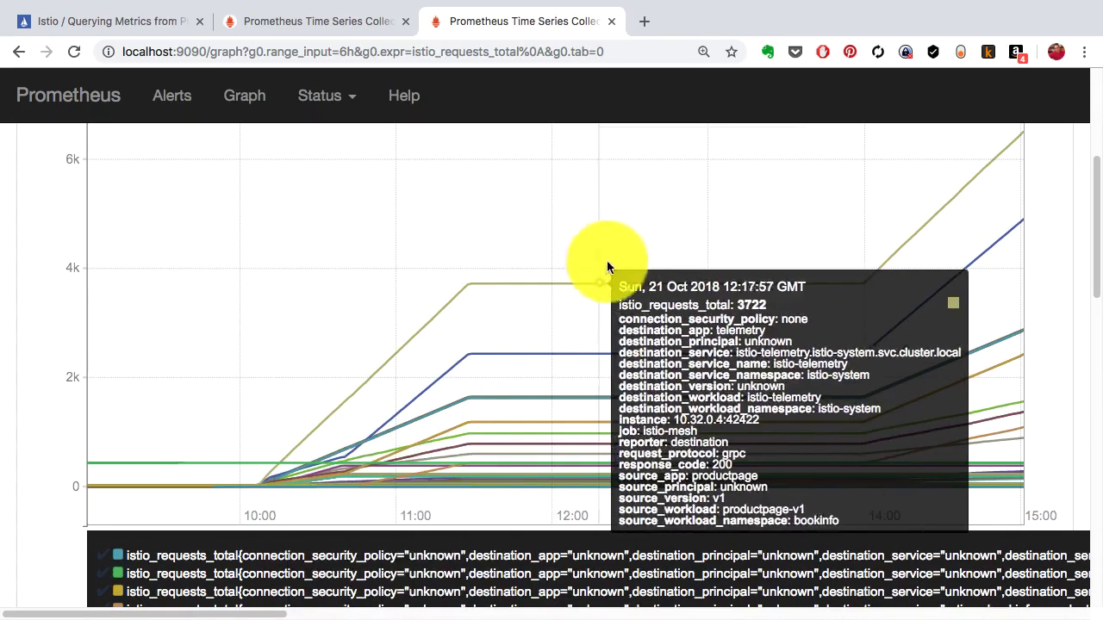
{"action": "mouse_move", "coordinate": [594, 289]}
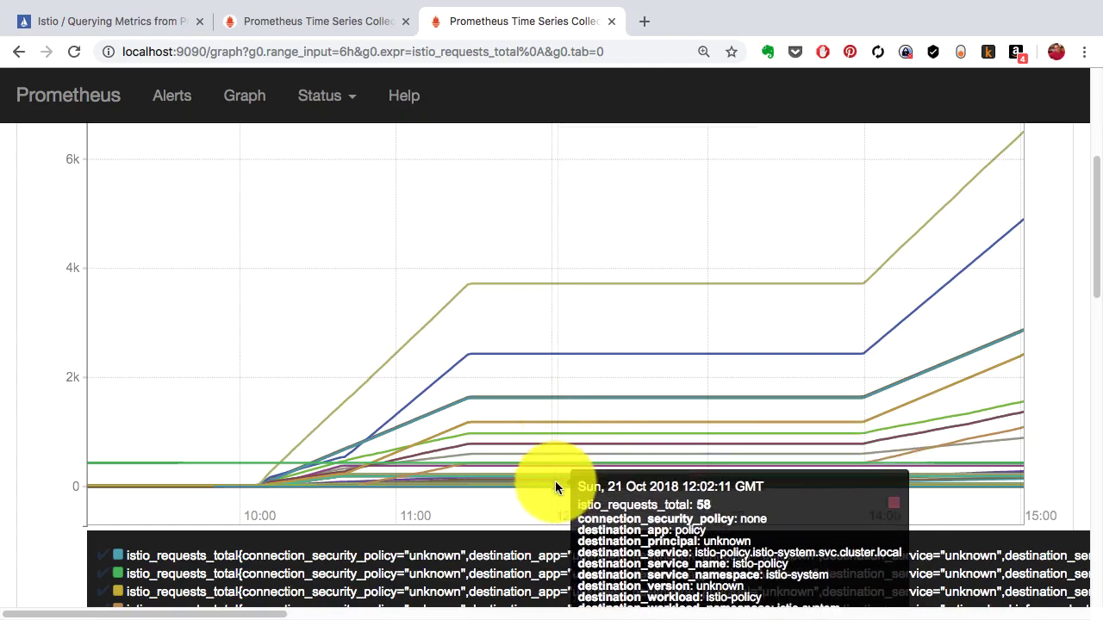
{"action": "scroll", "coordinate": [833, 469], "scroll_direction": "down", "scroll_amount": 2}
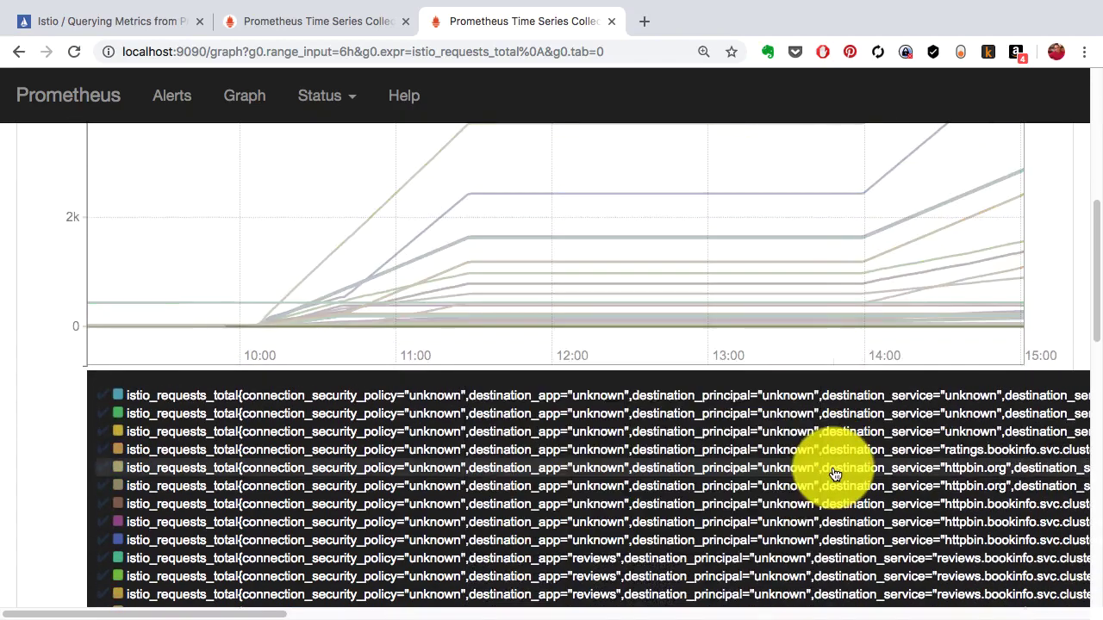
{"action": "scroll", "coordinate": [833, 469], "scroll_direction": "up", "scroll_amount": 1}
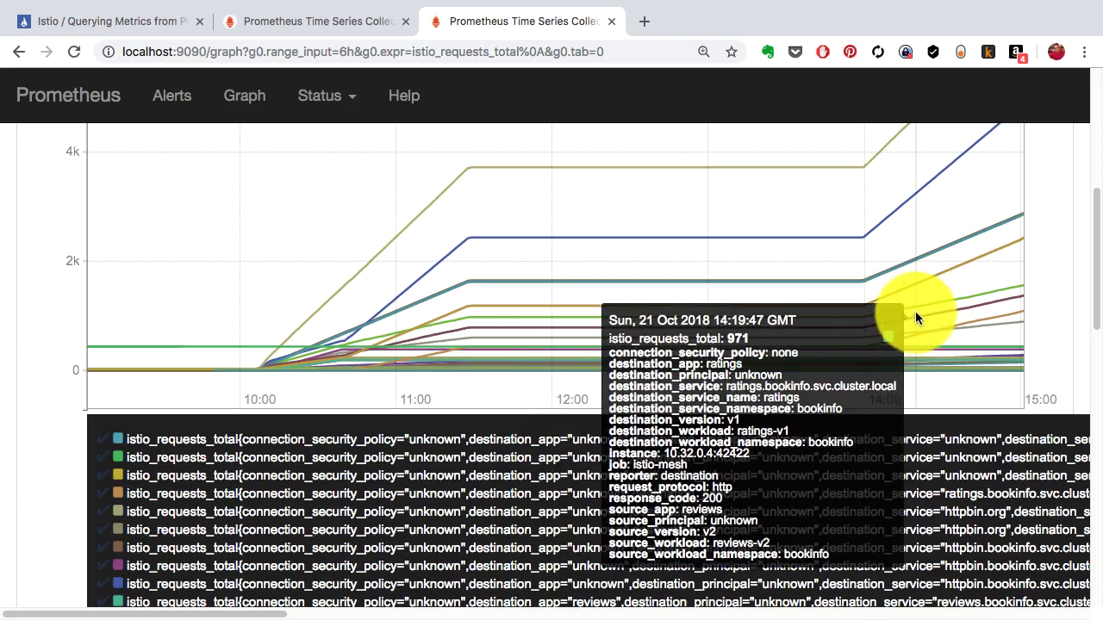
{"action": "scroll", "coordinate": [707, 448], "scroll_direction": "up", "scroll_amount": 3}
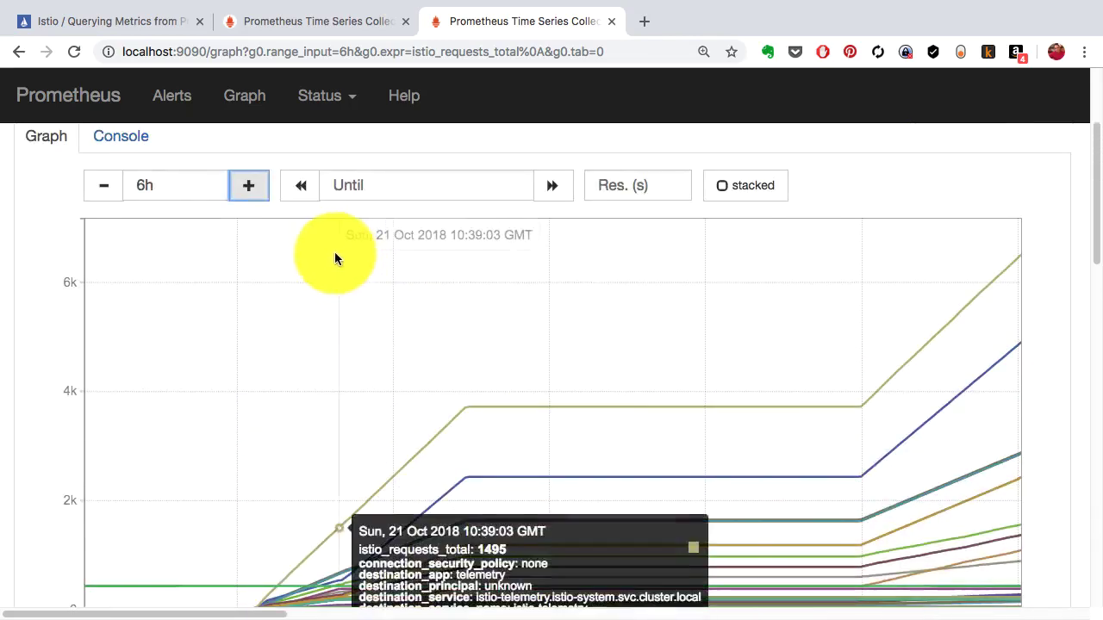
{"action": "scroll", "coordinate": [239, 237], "scroll_direction": "up", "scroll_amount": 5}
Show the istio_requests_total results as a Console table and re-run the query.
{"action": "left_click", "coordinate": [112, 294]}
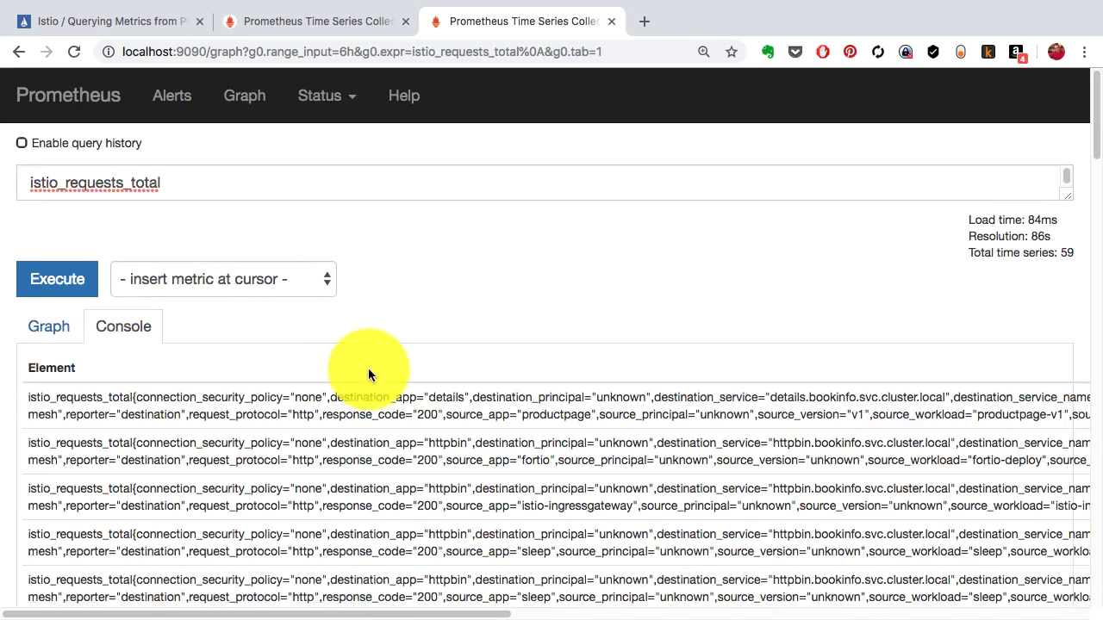
{"action": "scroll", "coordinate": [364, 366], "scroll_direction": "down", "scroll_amount": 2}
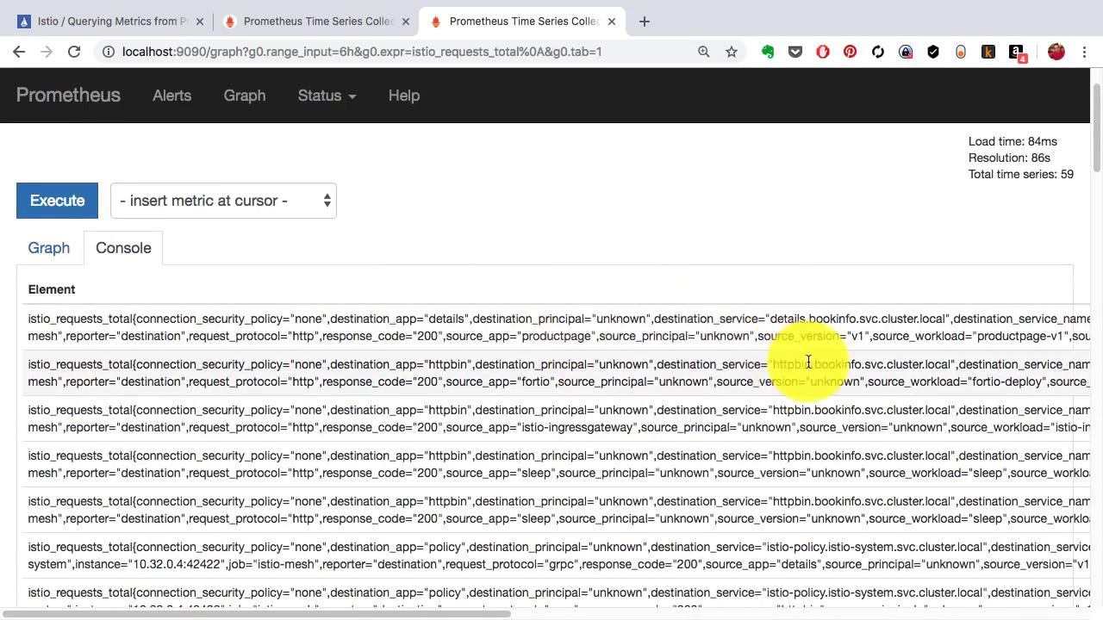
{"action": "scroll", "coordinate": [781, 470], "scroll_direction": "down", "scroll_amount": 2}
{"action": "scroll", "coordinate": [780, 475], "scroll_direction": "up", "scroll_amount": 3}
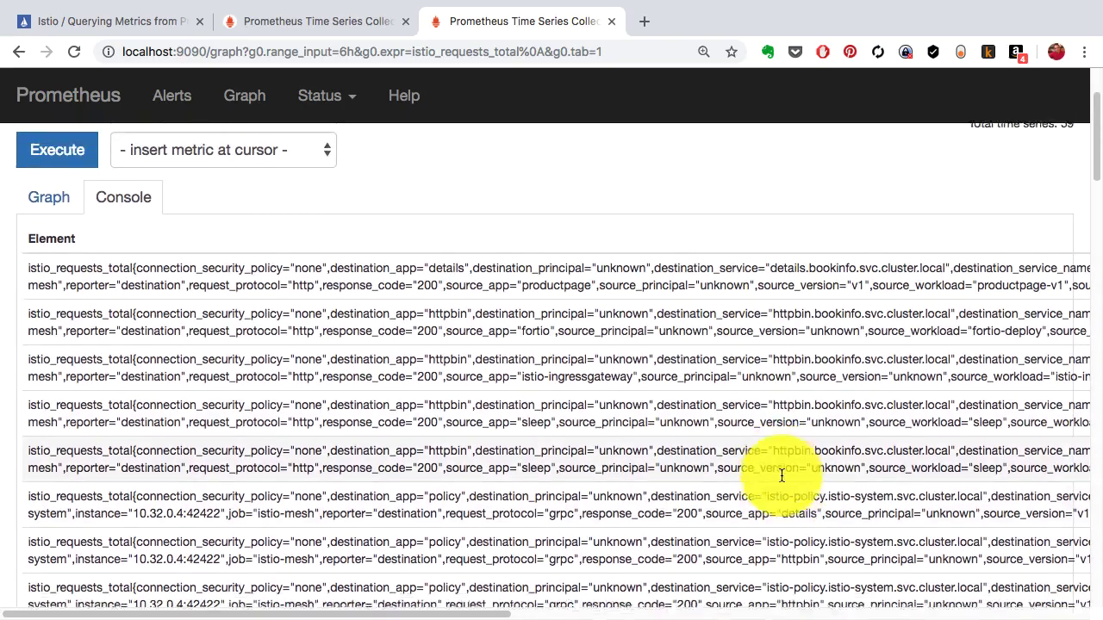
{"action": "left_click", "coordinate": [79, 233]}
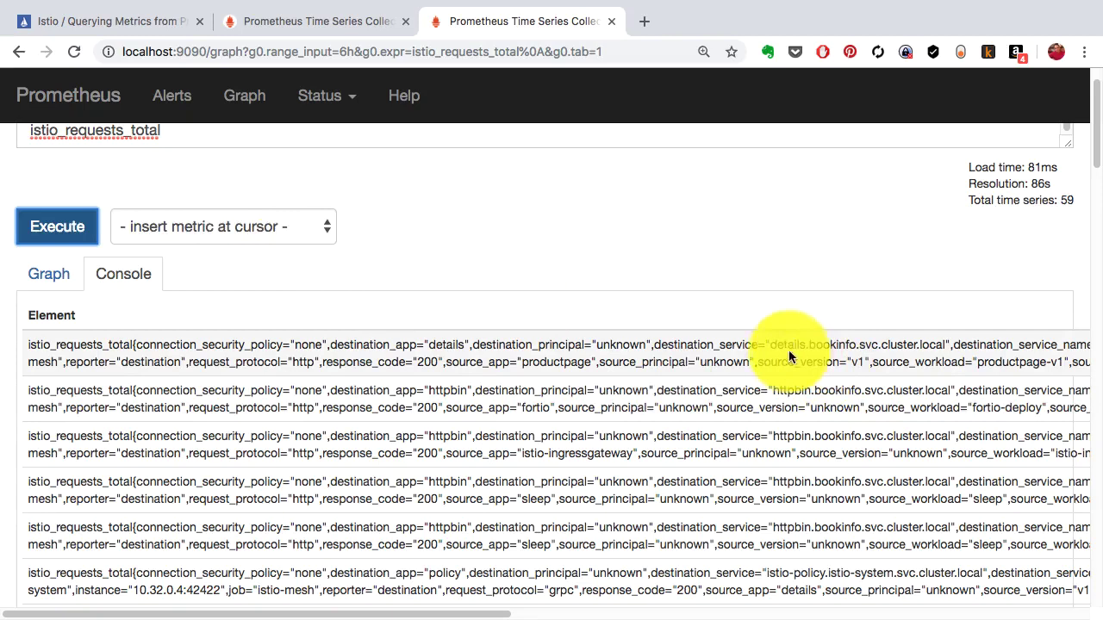
Select the destination_service label text in the first series.
{"action": "left_click", "coordinate": [655, 345]}
{"action": "left_click_drag", "start_coordinate": [655, 345], "coordinate": [951, 344]}
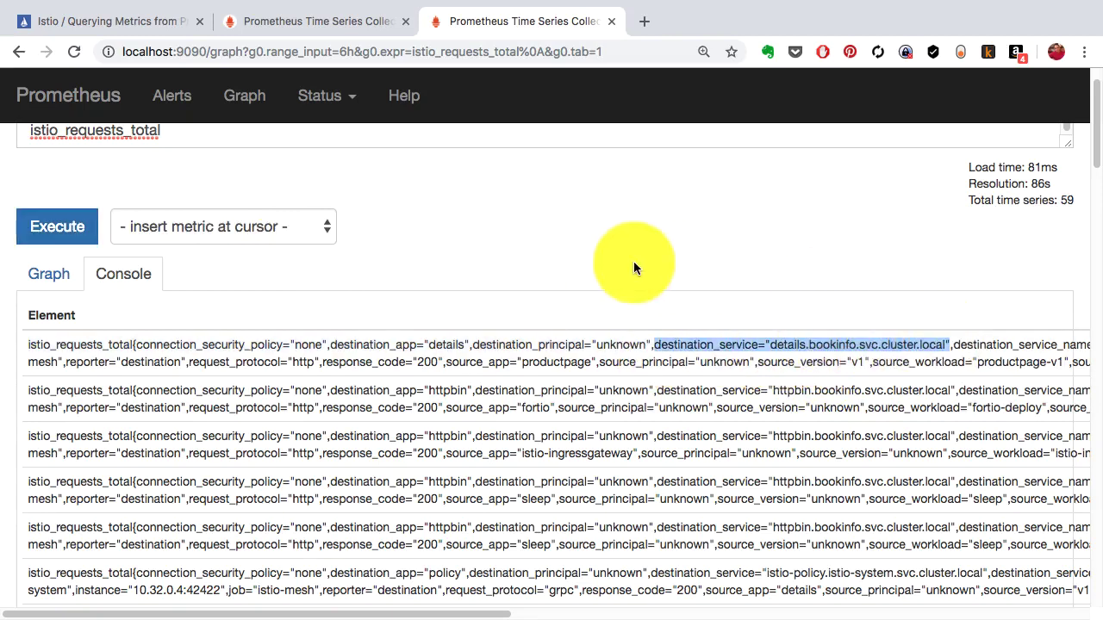
{"action": "scroll", "coordinate": [634, 261], "scroll_direction": "up", "scroll_amount": 2}
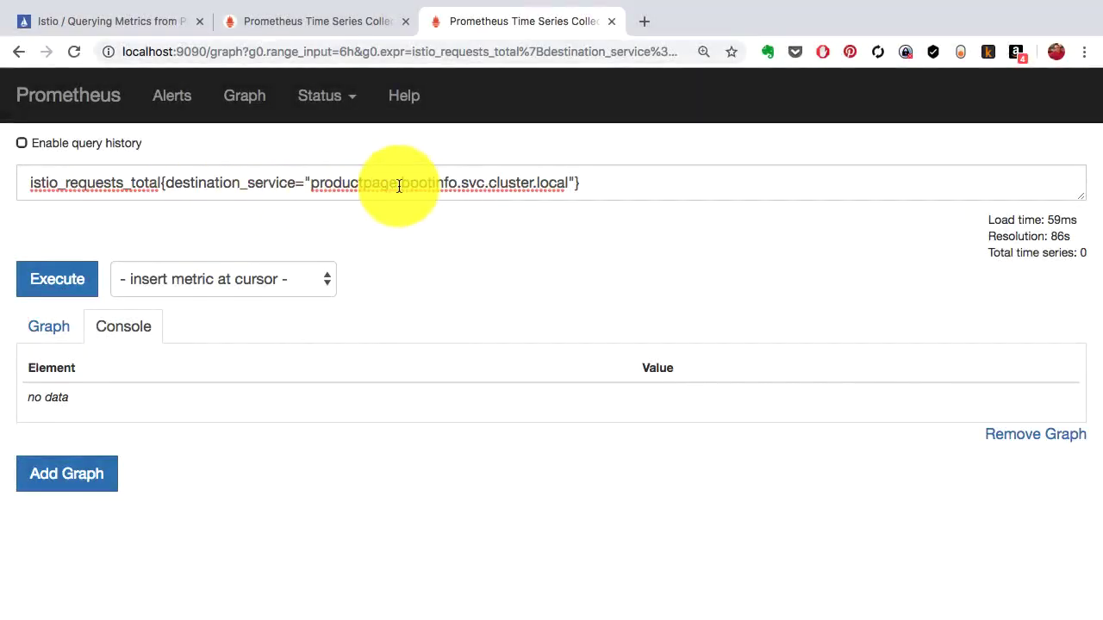
Fix the 'bootinfo' typo to 'bookinfo' and graph the productpage query.
{"action": "left_click", "coordinate": [429, 184]}
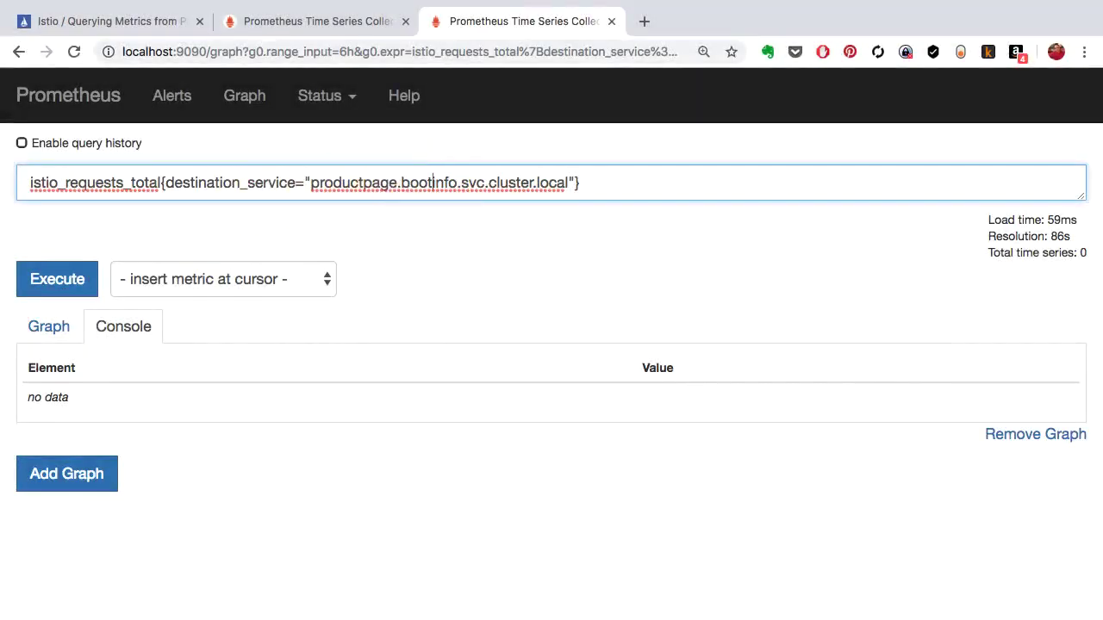
{"action": "key", "text": "BackSpace"}
{"action": "type", "text": "k"}
{"action": "left_click", "coordinate": [48, 290]}
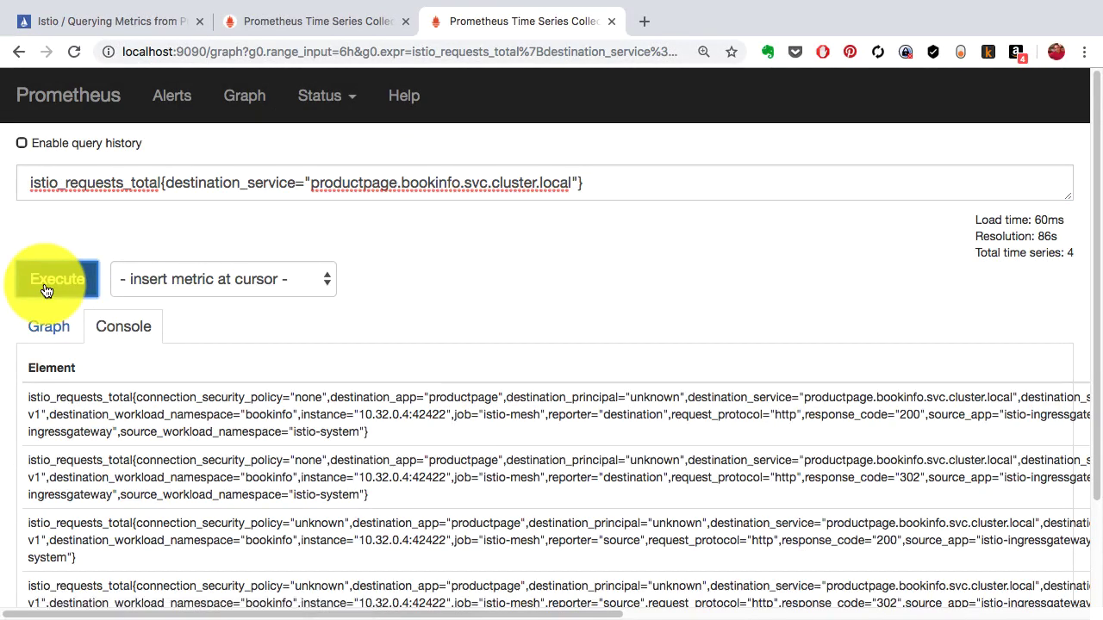
{"action": "scroll", "coordinate": [477, 461], "scroll_direction": "down", "scroll_amount": 3}
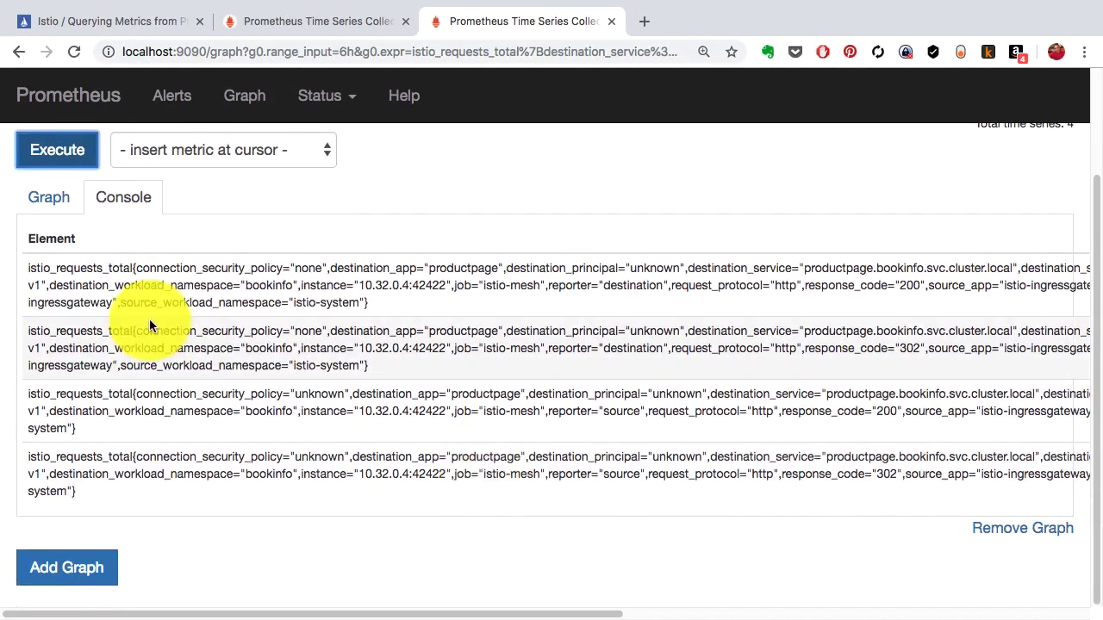
{"action": "left_click", "coordinate": [53, 204]}
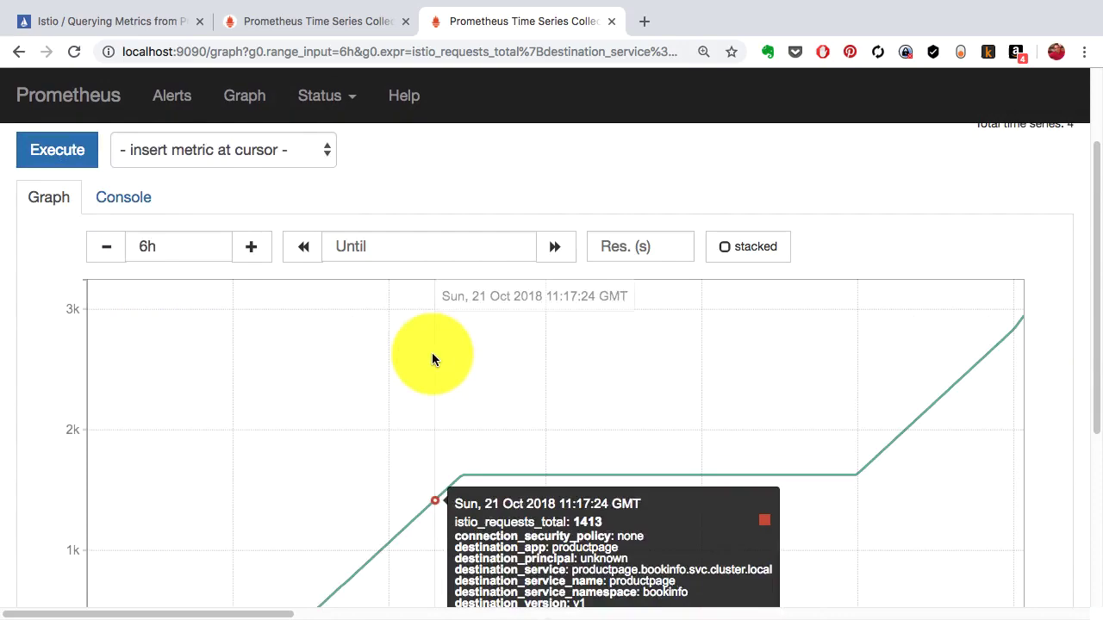
{"action": "scroll", "coordinate": [935, 426], "scroll_direction": "down", "scroll_amount": 7}
{"action": "scroll", "coordinate": [929, 425], "scroll_direction": "up", "scroll_amount": 8}
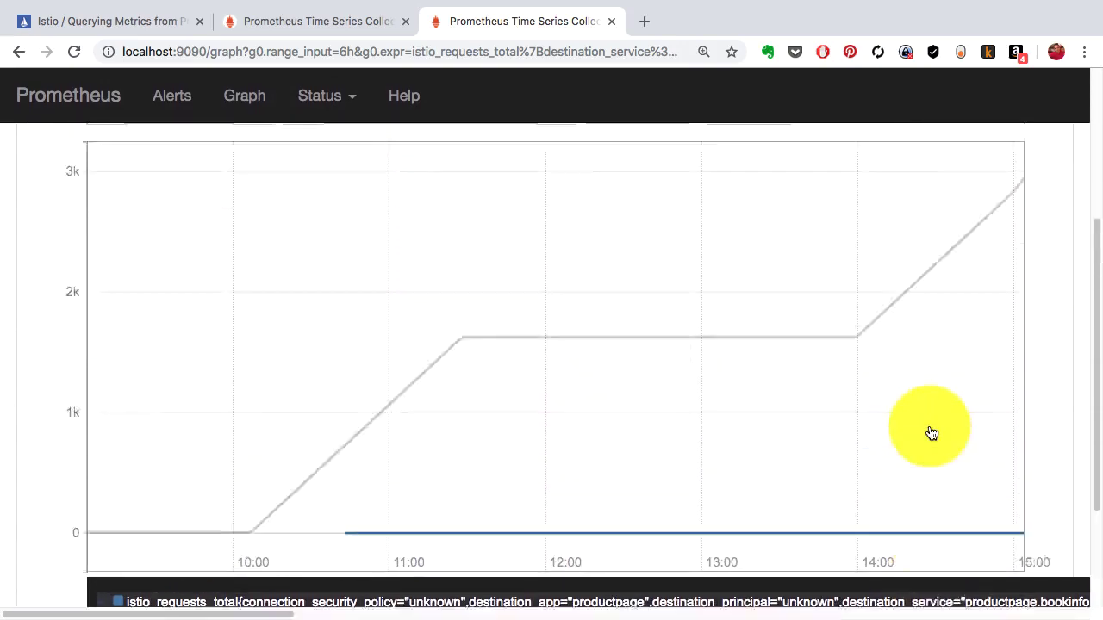
{"action": "scroll", "coordinate": [929, 425], "scroll_direction": "down", "scroll_amount": 4}
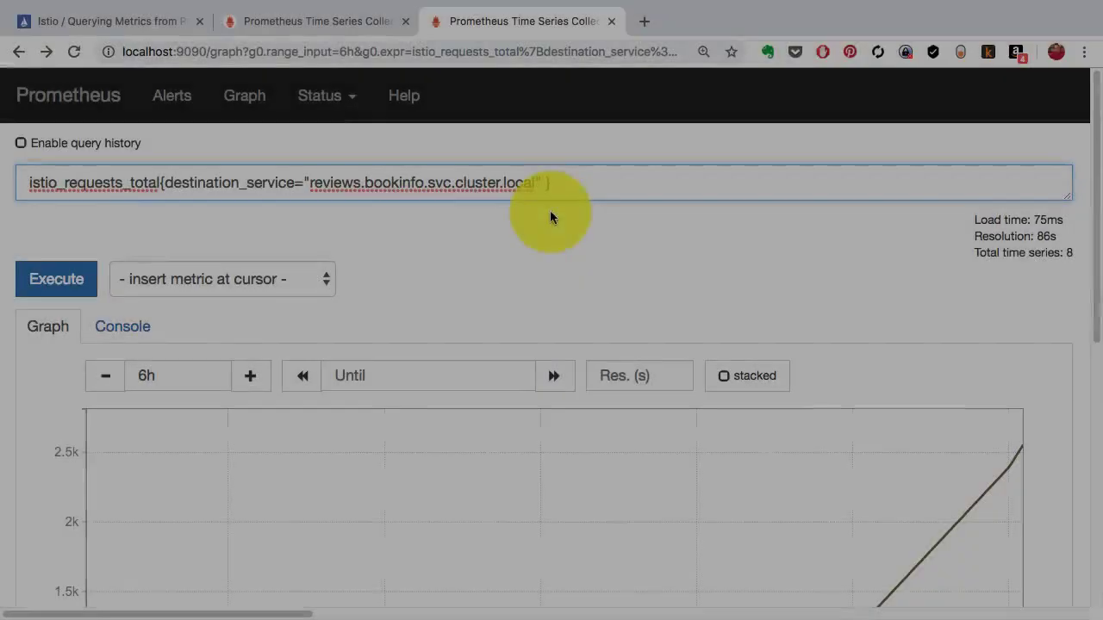
Filter the query to reviews with destination_version="v2" and inspect the 4 resulting series.
{"action": "type", "text": "destination_version="}
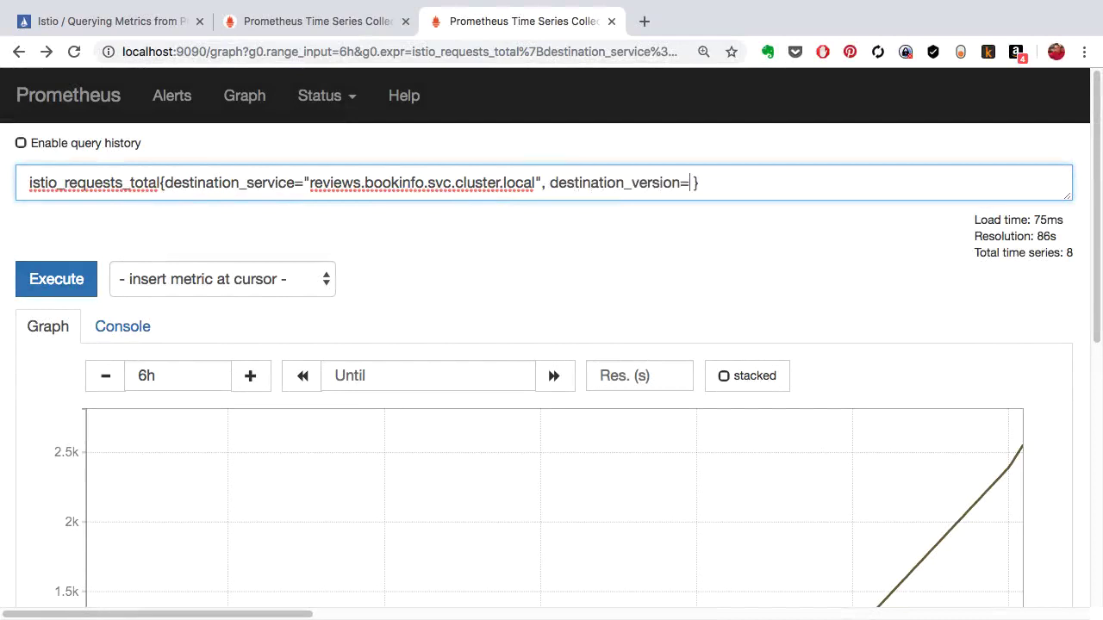
{"action": "type", "text": "\"v2"}
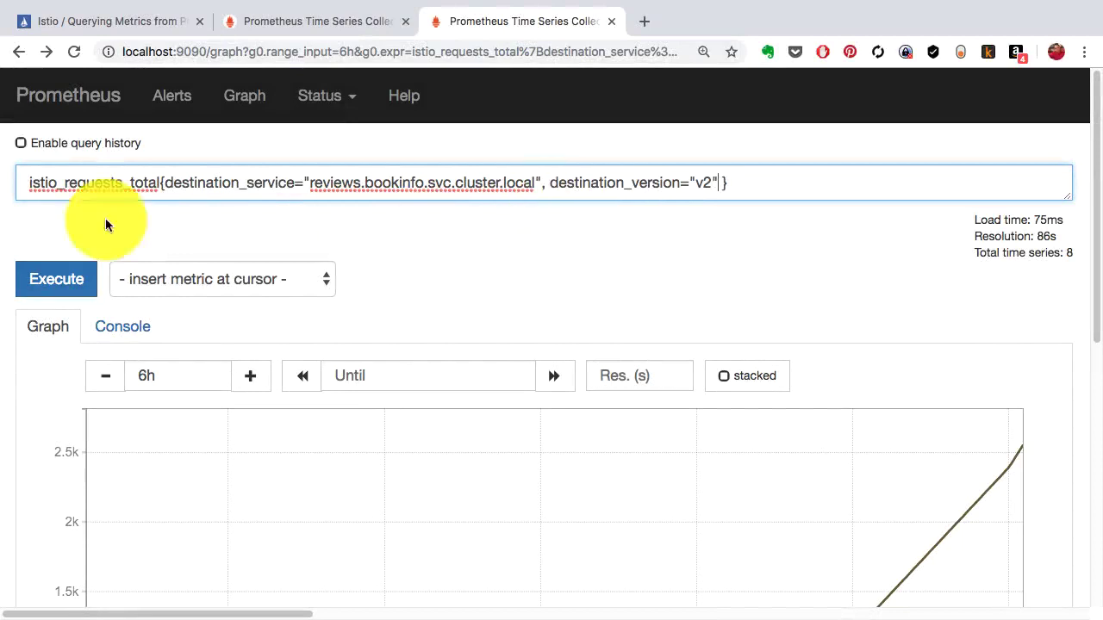
{"action": "left_click", "coordinate": [47, 277]}
{"action": "scroll", "coordinate": [576, 320], "scroll_direction": "down", "scroll_amount": 5}
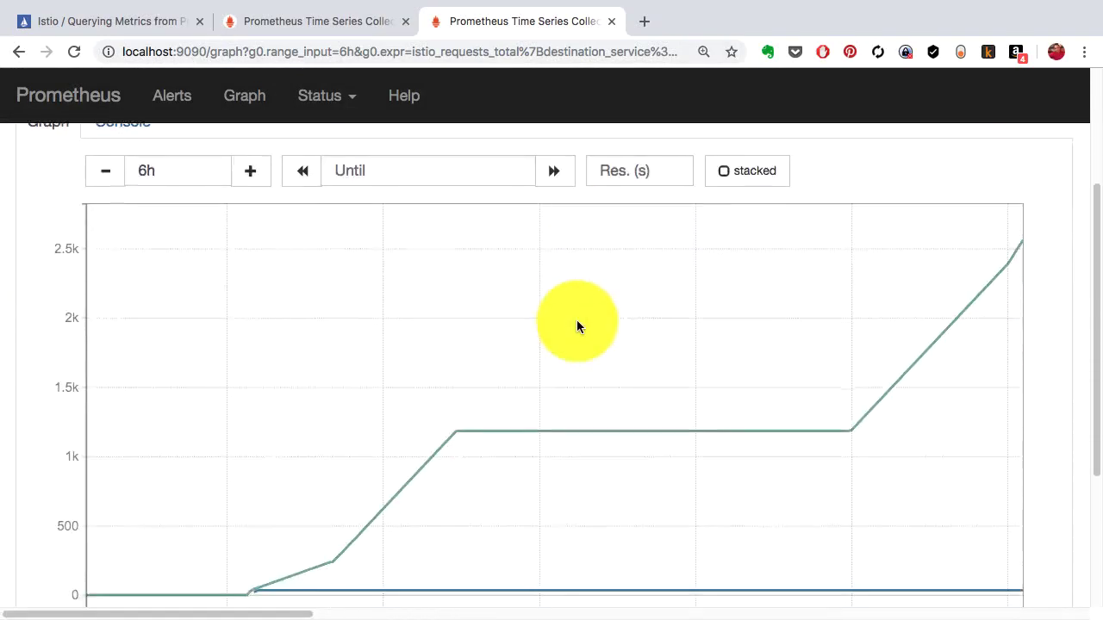
{"action": "mouse_move", "coordinate": [641, 407]}
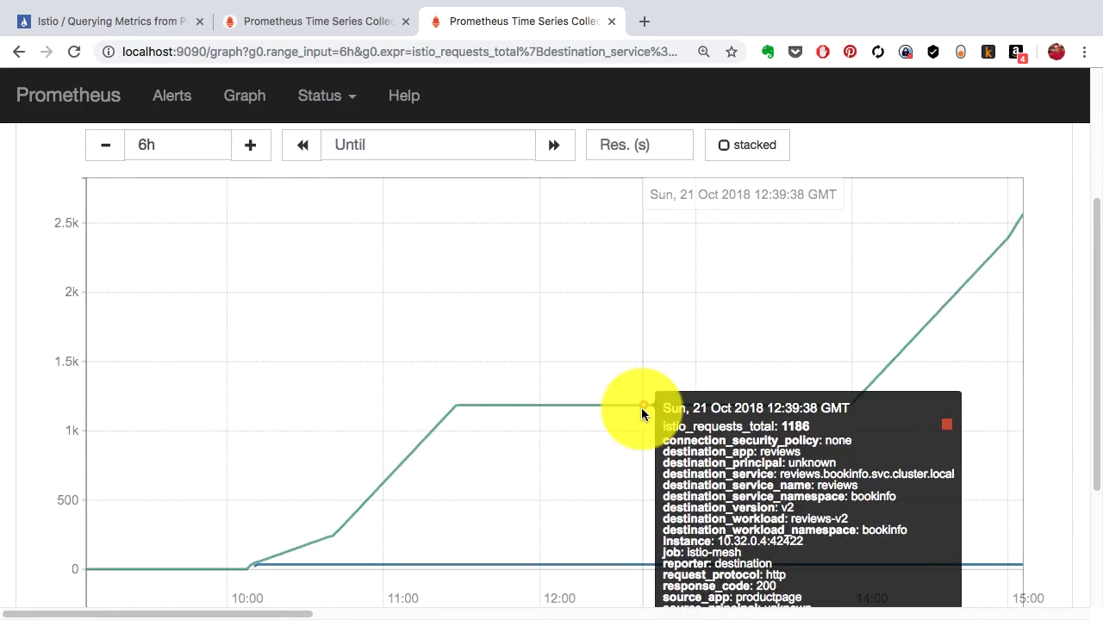
{"action": "scroll", "coordinate": [638, 401], "scroll_direction": "up", "scroll_amount": 4}
{"action": "scroll", "coordinate": [639, 401], "scroll_direction": "down", "scroll_amount": 8}
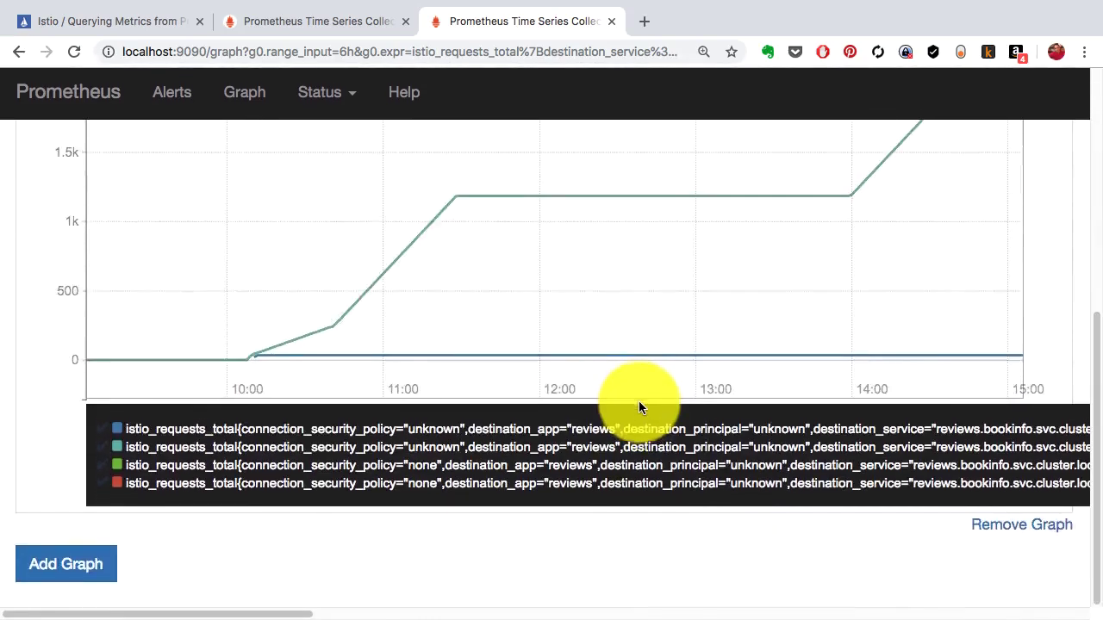
{"action": "scroll", "coordinate": [638, 401], "scroll_direction": "up", "scroll_amount": 9}
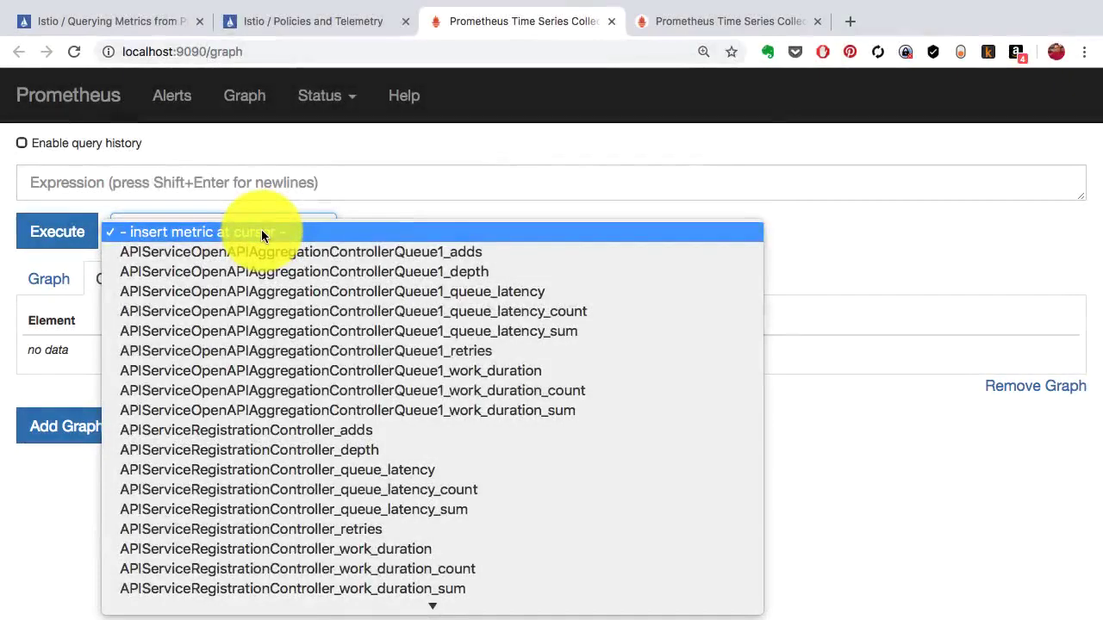
Insert mixer_config_attribute_count from the metric list into the query.
{"action": "scroll", "coordinate": [261, 229], "scroll_direction": "down", "scroll_amount": 10}
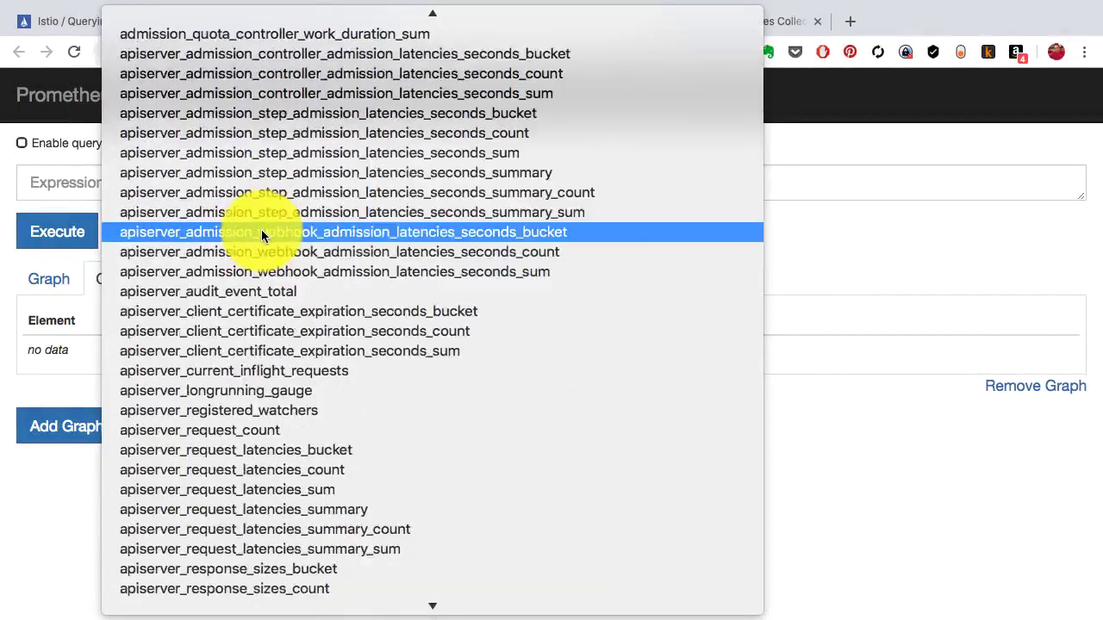
{"action": "scroll", "coordinate": [262, 233], "scroll_direction": "down", "scroll_amount": 15}
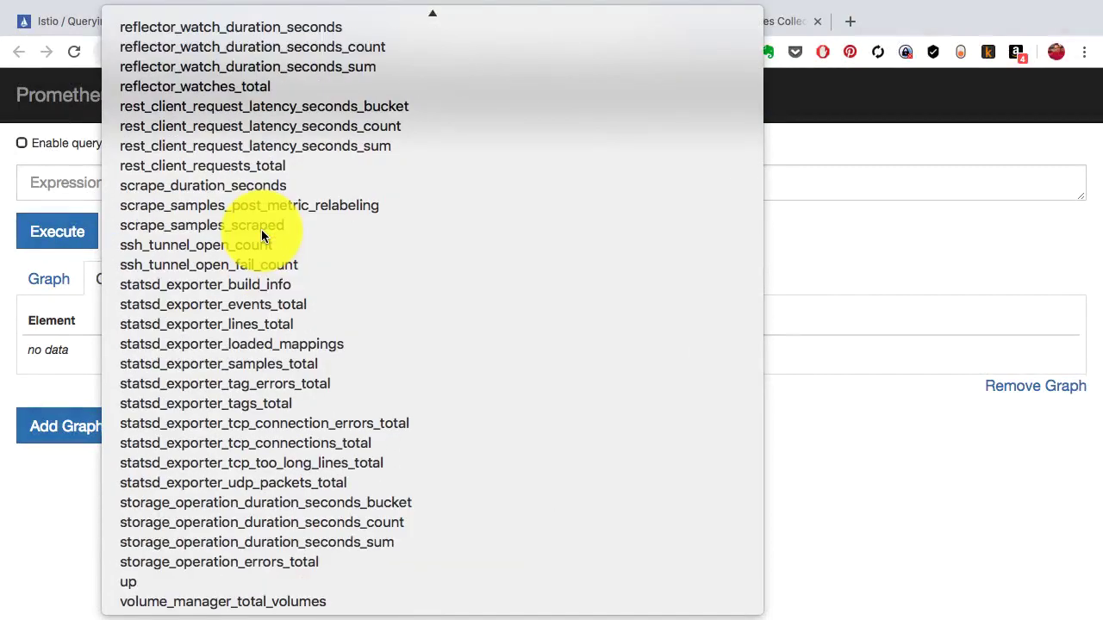
{"action": "scroll", "coordinate": [296, 268], "scroll_direction": "up", "scroll_amount": 5}
{"action": "scroll", "coordinate": [296, 274], "scroll_direction": "up", "scroll_amount": 2}
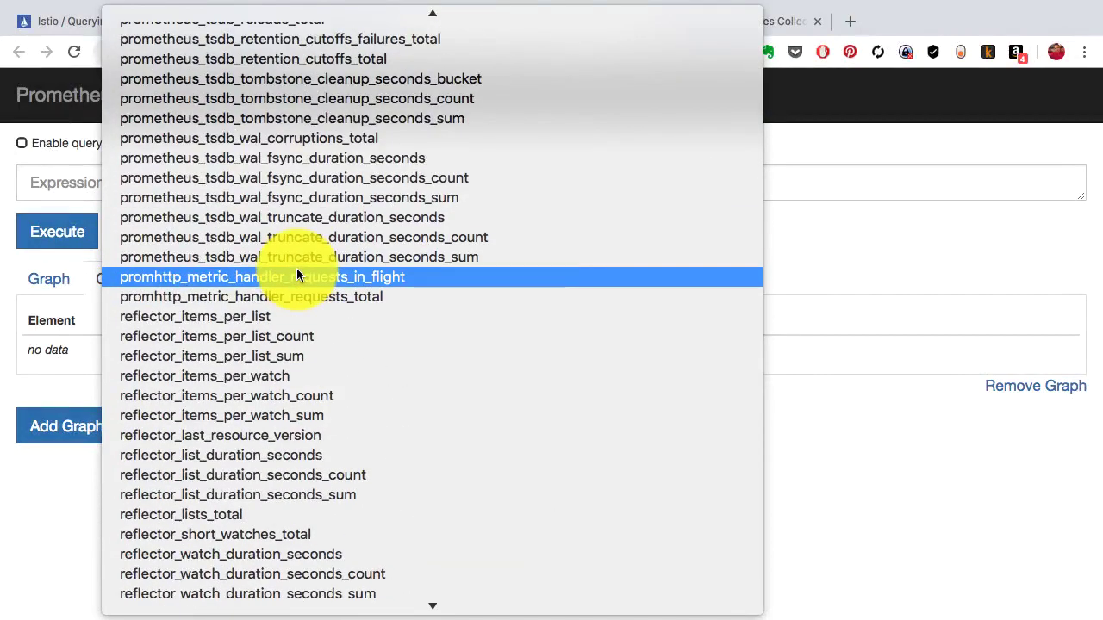
{"action": "key", "text": "i"}
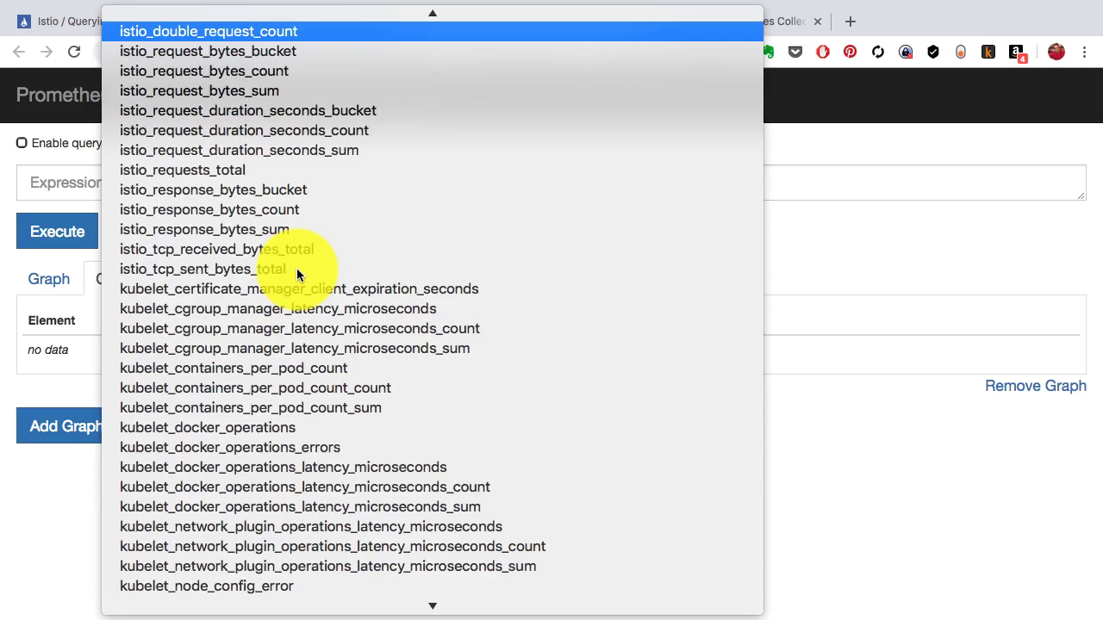
{"action": "key", "text": "m"}
{"action": "key", "text": "i"}
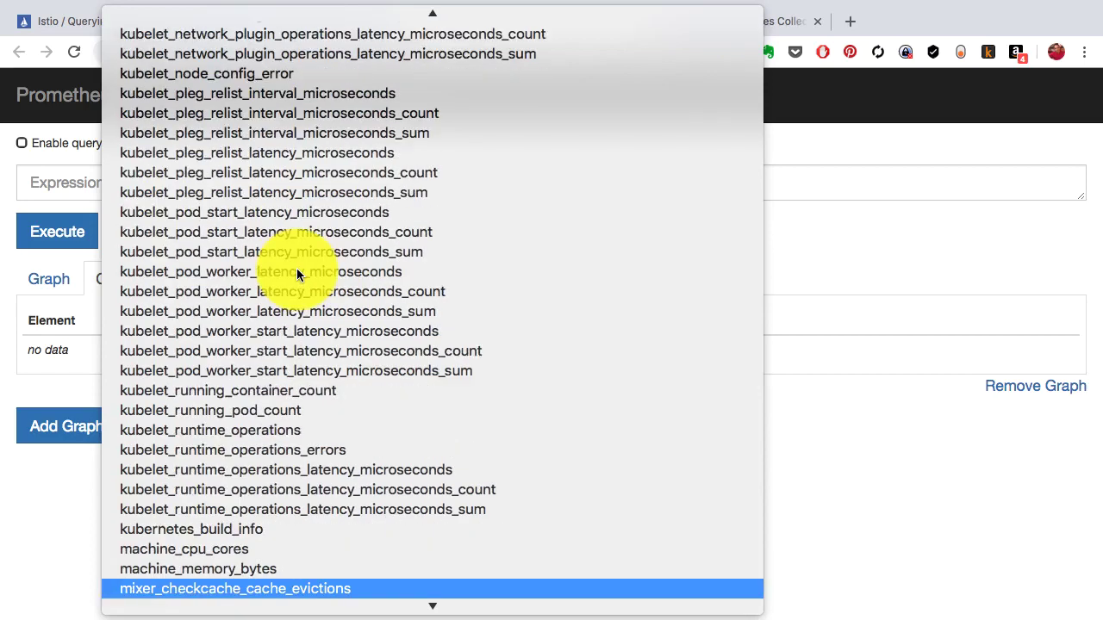
{"action": "scroll", "coordinate": [284, 443], "scroll_direction": "down", "scroll_amount": 10}
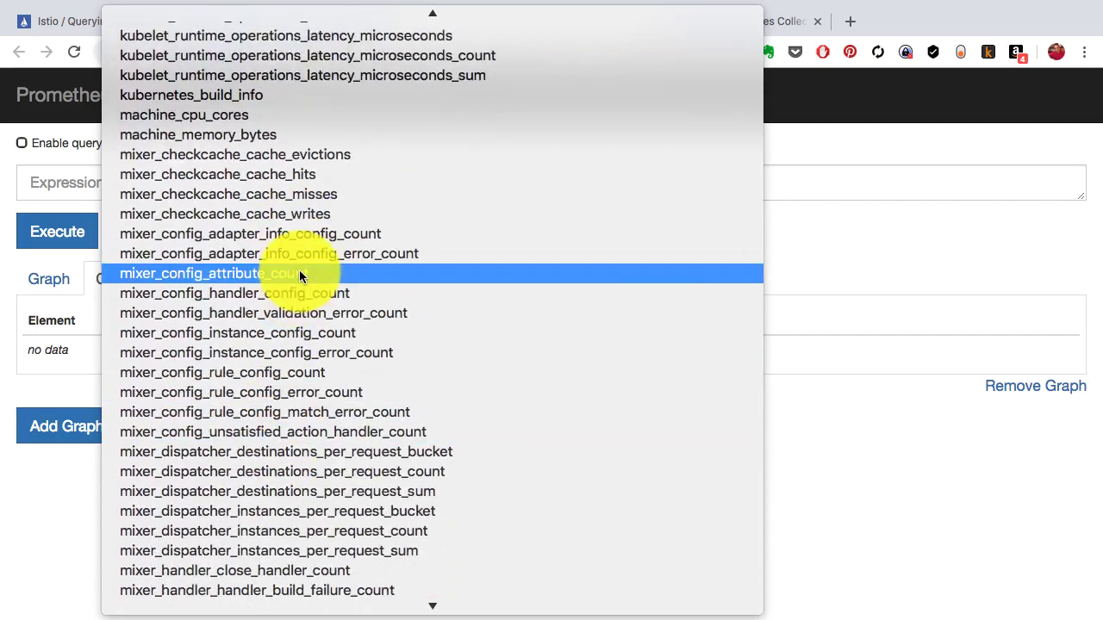
{"action": "left_click", "coordinate": [299, 273]}
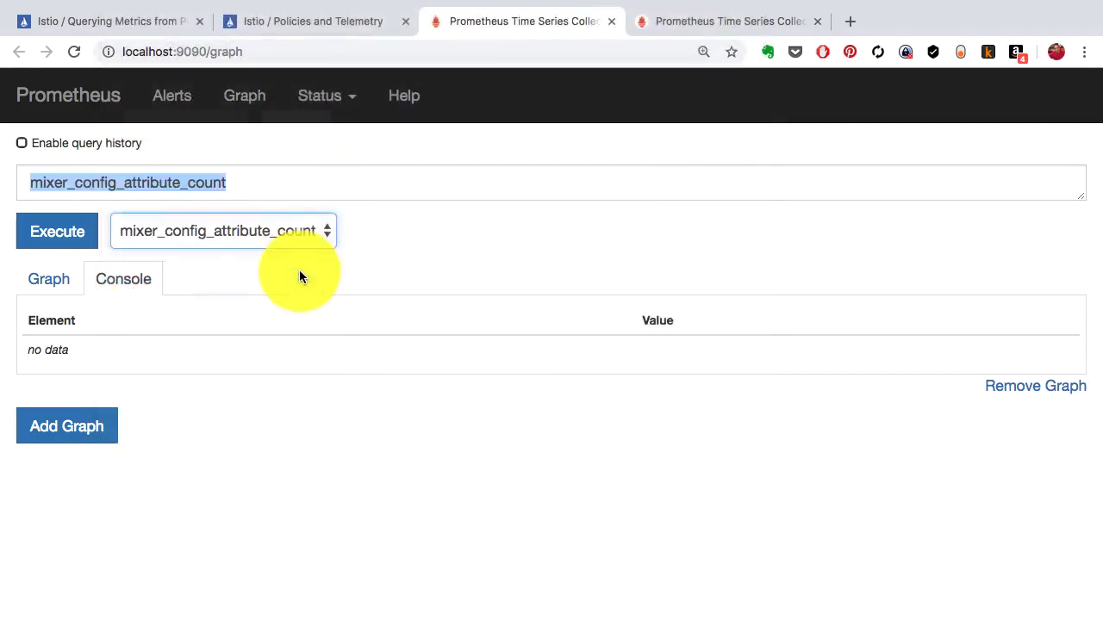
Add a second graph panel and graph the mixer_config_attribute_count query.
{"action": "left_click", "coordinate": [70, 450]}
{"action": "left_click", "coordinate": [55, 277]}
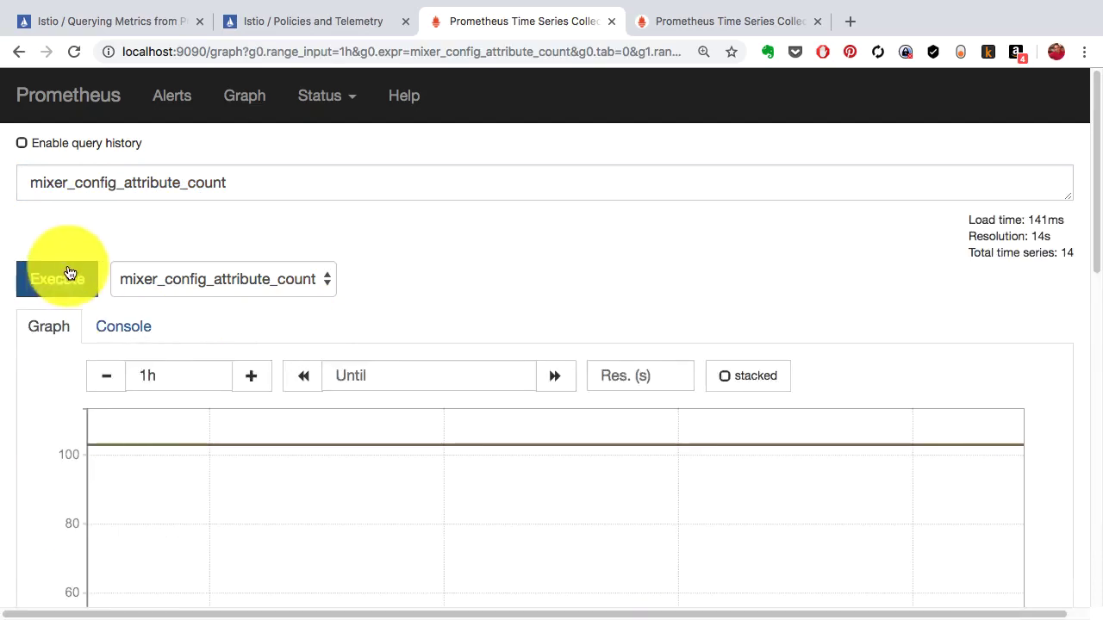
{"action": "left_click", "coordinate": [71, 273]}
{"action": "scroll", "coordinate": [324, 298], "scroll_direction": "down", "scroll_amount": 1}
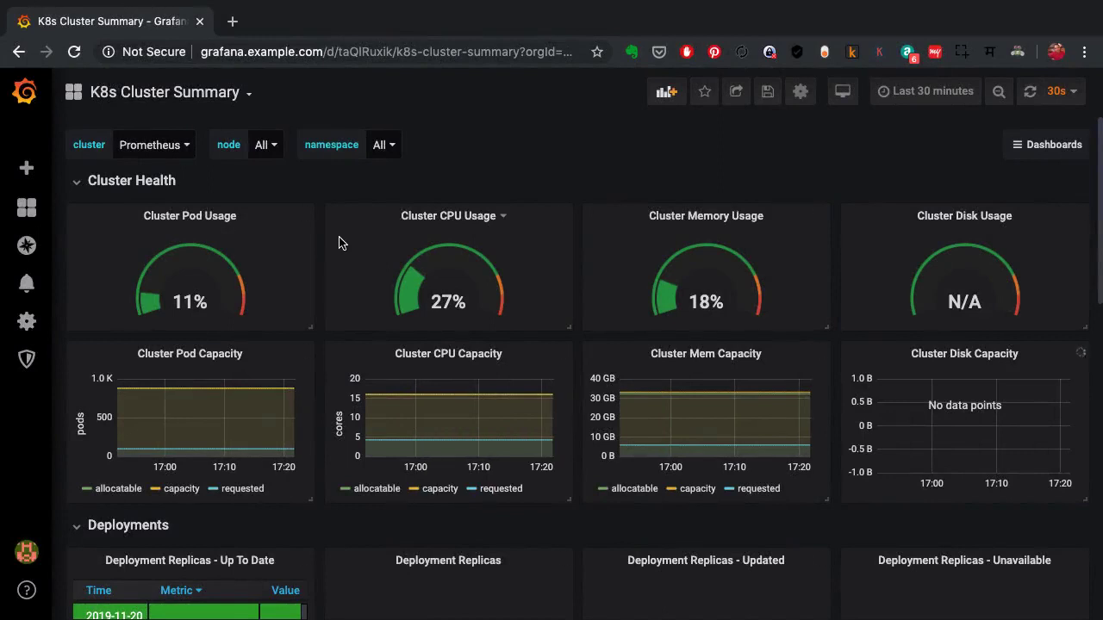
{"action": "scroll", "coordinate": [345, 241], "scroll_direction": "down", "scroll_amount": 1}
{"action": "scroll", "coordinate": [572, 234], "scroll_direction": "down", "scroll_amount": 1}
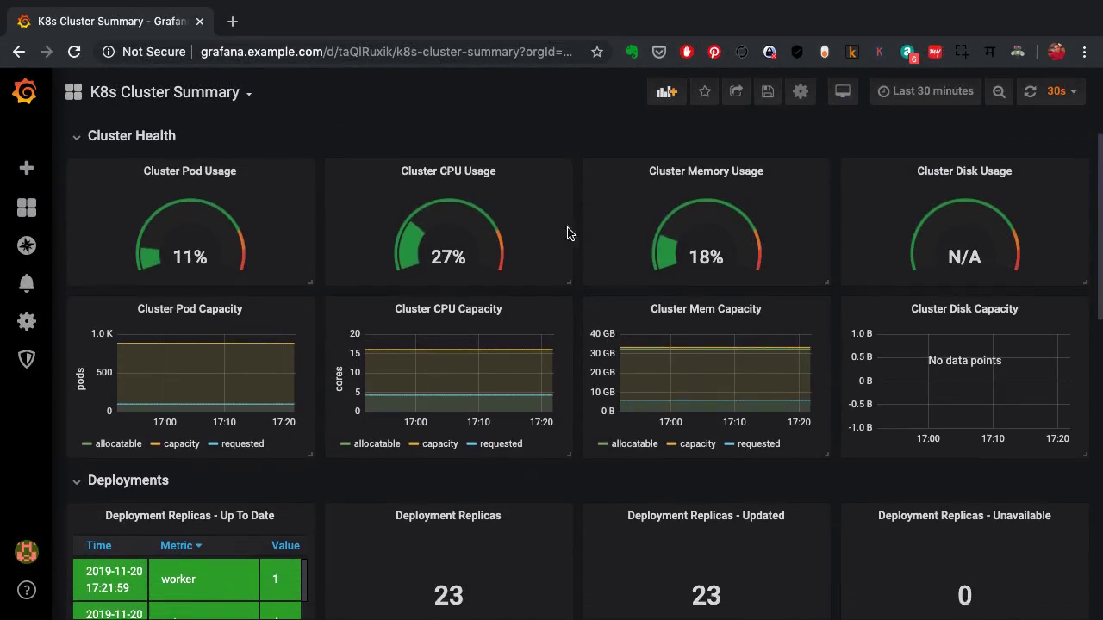
{"action": "scroll", "coordinate": [701, 228], "scroll_direction": "down", "scroll_amount": 3}
{"action": "scroll", "coordinate": [701, 228], "scroll_direction": "down", "scroll_amount": 5}
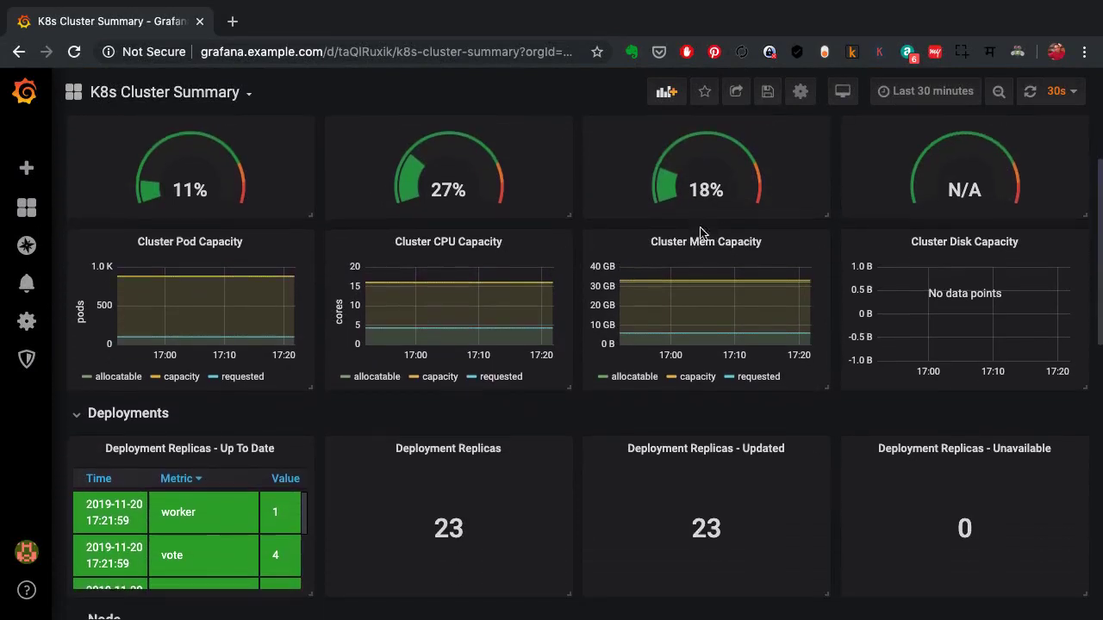
{"action": "scroll", "coordinate": [700, 228], "scroll_direction": "down", "scroll_amount": 5}
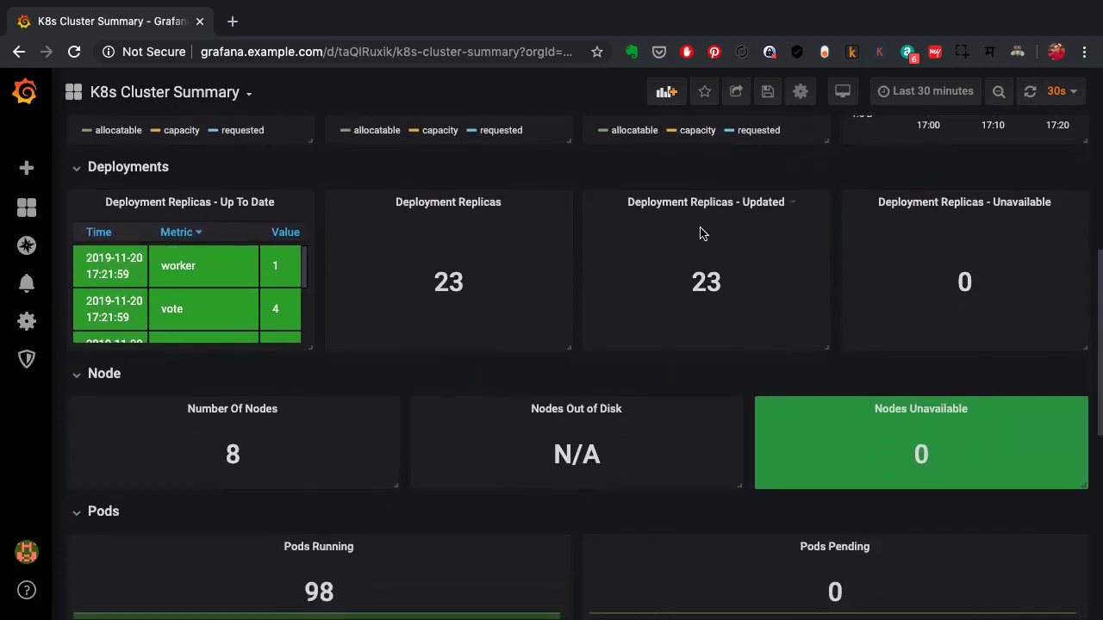
{"action": "scroll", "coordinate": [701, 232], "scroll_direction": "down", "scroll_amount": 1}
{"action": "scroll", "coordinate": [701, 233], "scroll_direction": "down", "scroll_amount": 1}
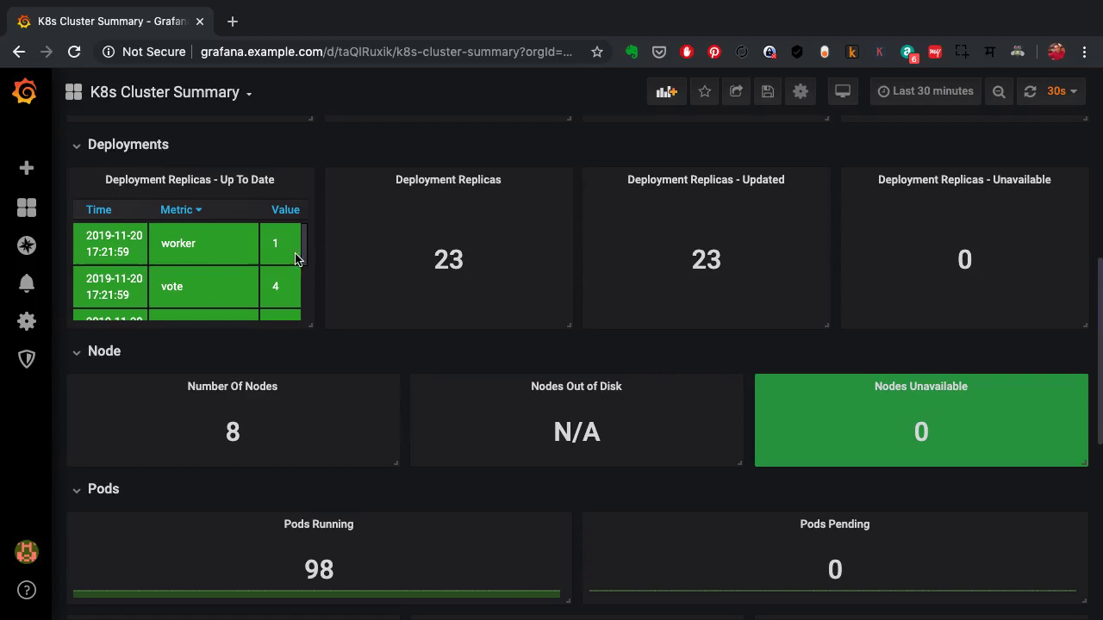
{"action": "scroll", "coordinate": [304, 258], "scroll_direction": "down", "scroll_amount": 3}
{"action": "mouse_move", "coordinate": [304, 259]}
{"action": "left_mouse_down"}
{"action": "mouse_move", "coordinate": [303, 277]}
{"action": "mouse_move", "coordinate": [308, 242]}
{"action": "left_mouse_up"}
{"action": "scroll", "coordinate": [361, 260], "scroll_direction": "down", "scroll_amount": 5}
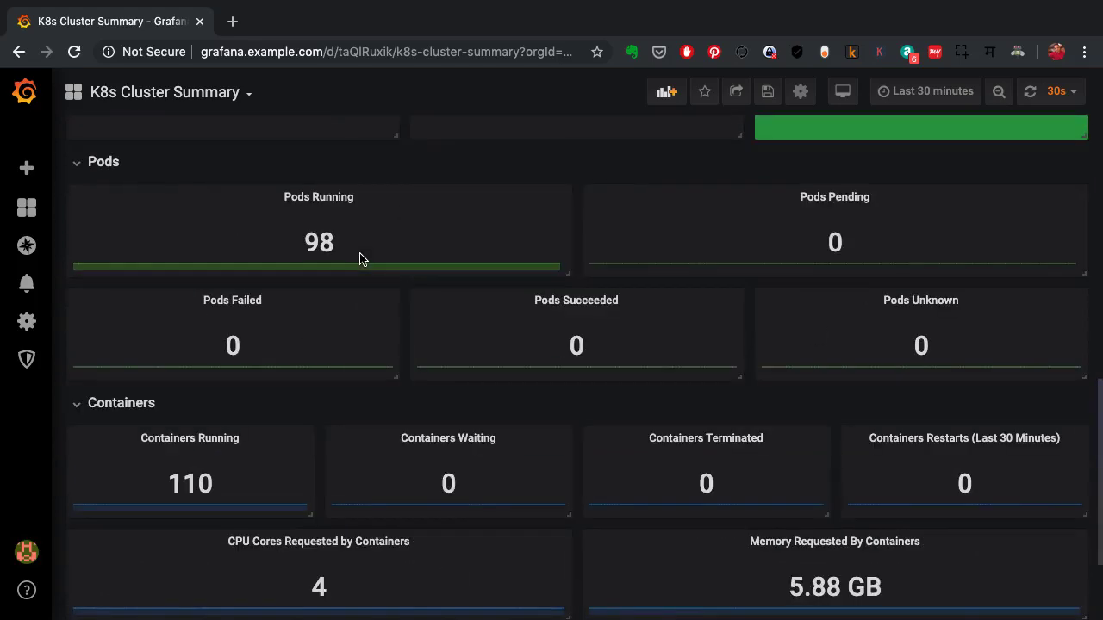
{"action": "scroll", "coordinate": [362, 259], "scroll_direction": "down", "scroll_amount": 2}
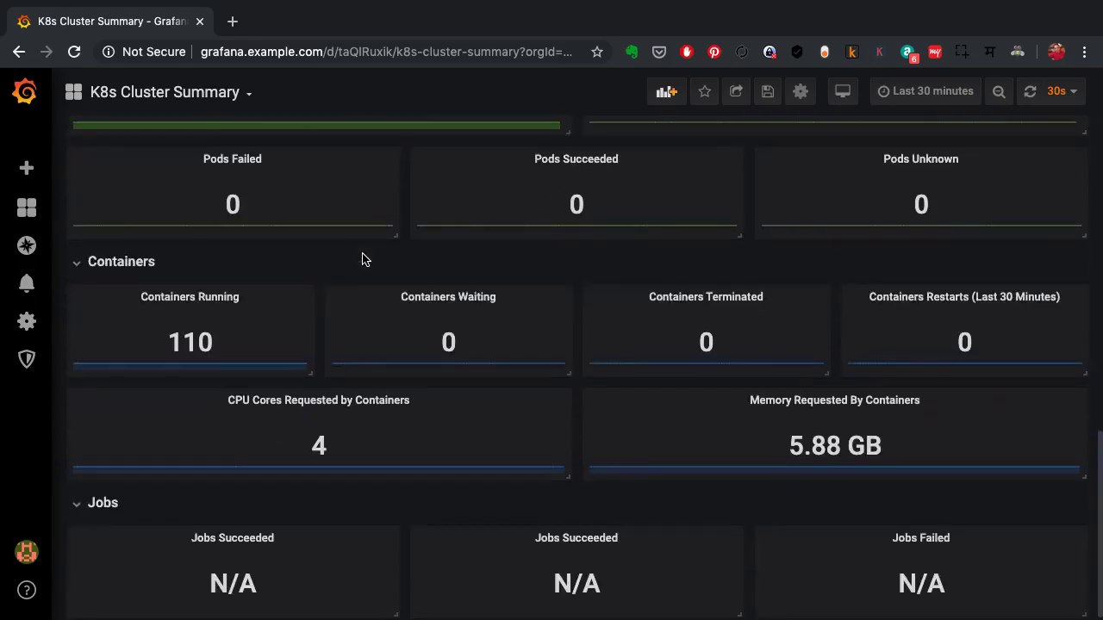
{"action": "scroll", "coordinate": [362, 258], "scroll_direction": "up", "scroll_amount": 8}
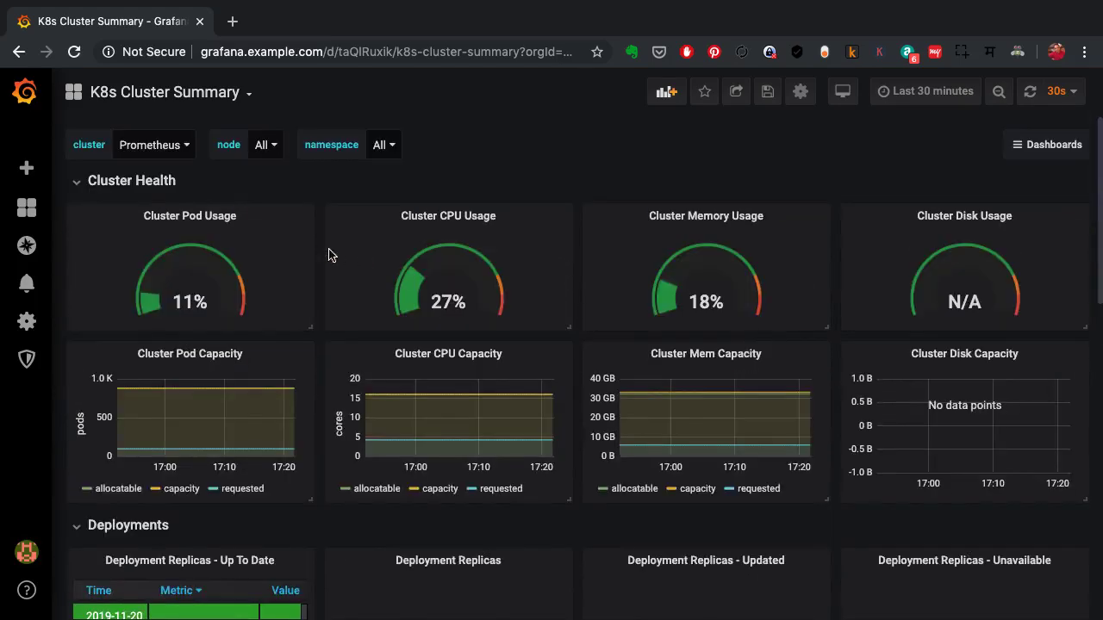
Open the CoreDNS dashboard from the dashboard list.
{"action": "left_click", "coordinate": [247, 97]}
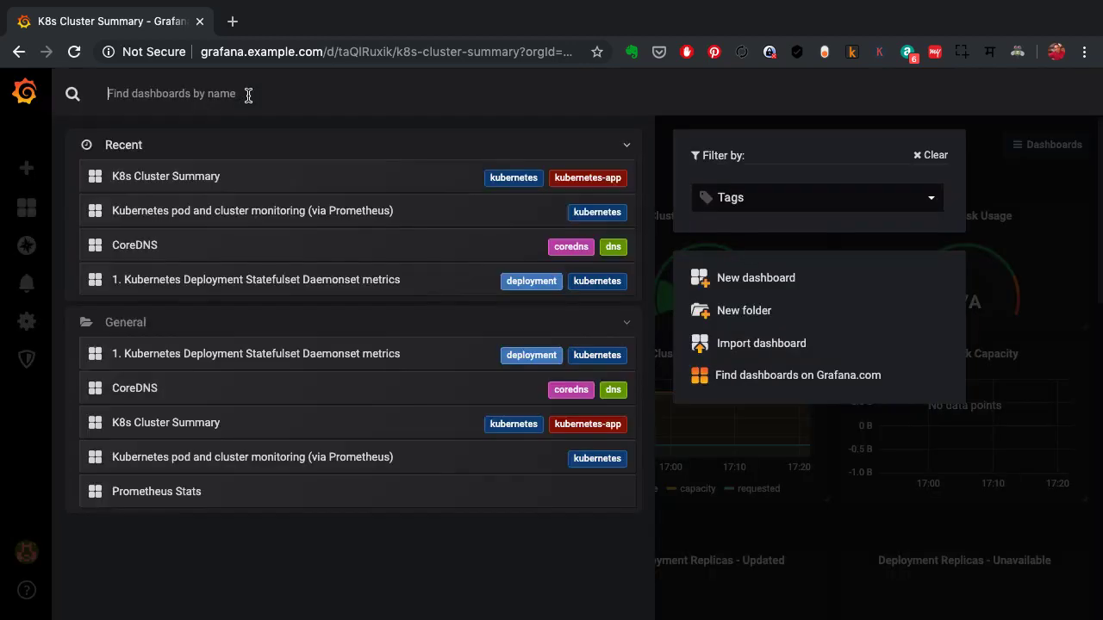
{"action": "left_click", "coordinate": [160, 248]}
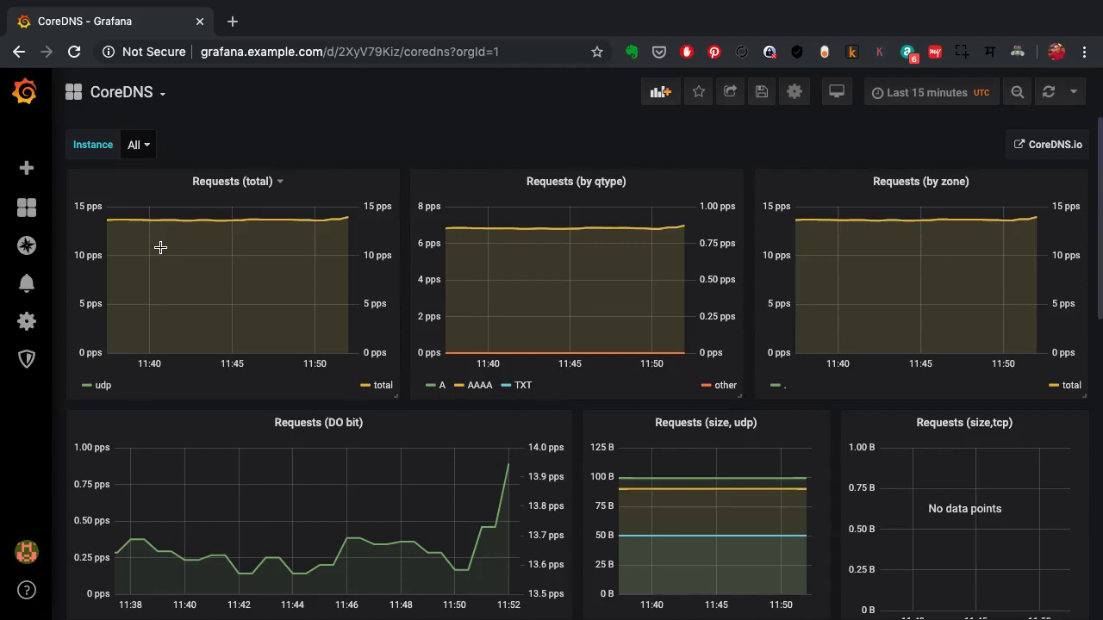
{"action": "scroll", "coordinate": [160, 248], "scroll_direction": "down", "scroll_amount": 1}
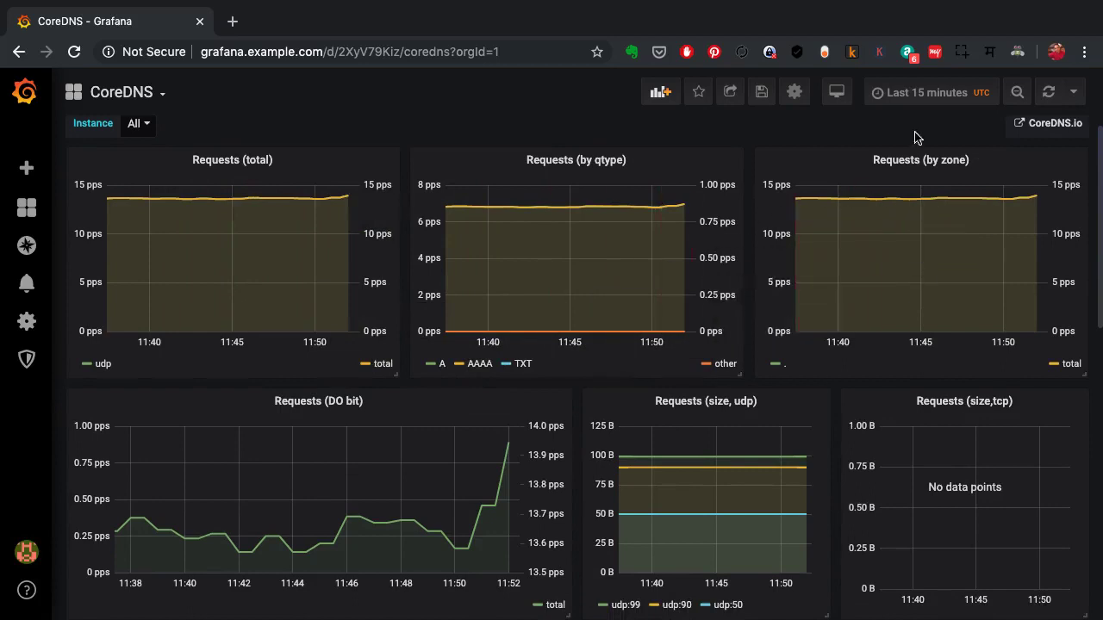
Set the CoreDNS time range to the last hour, then bring up the time-range choices again.
{"action": "left_click", "coordinate": [926, 92]}
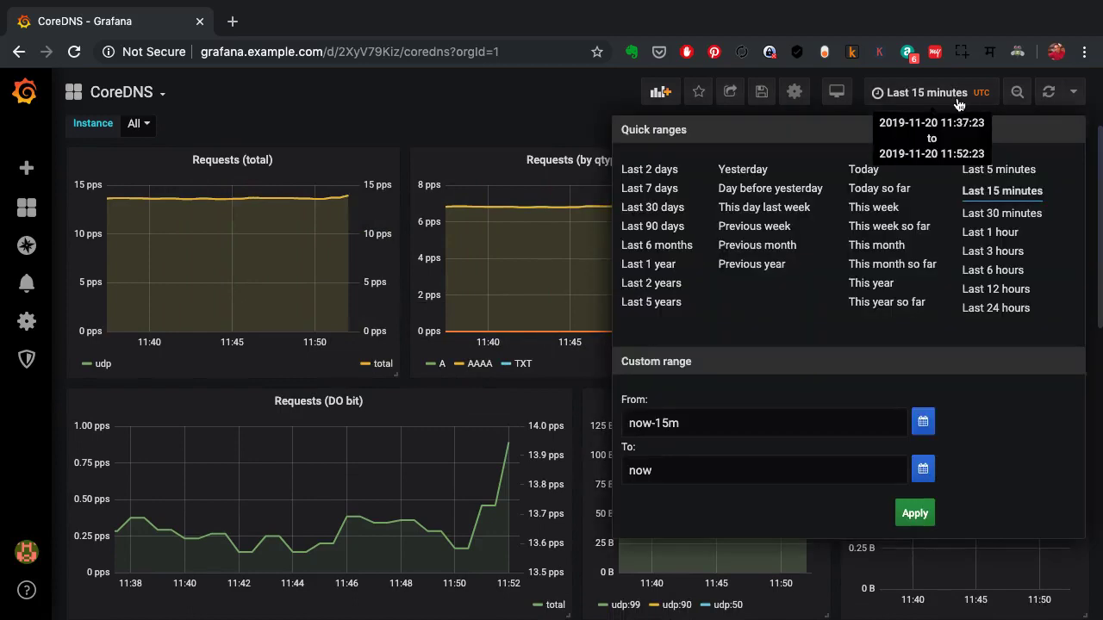
{"action": "left_click", "coordinate": [991, 232]}
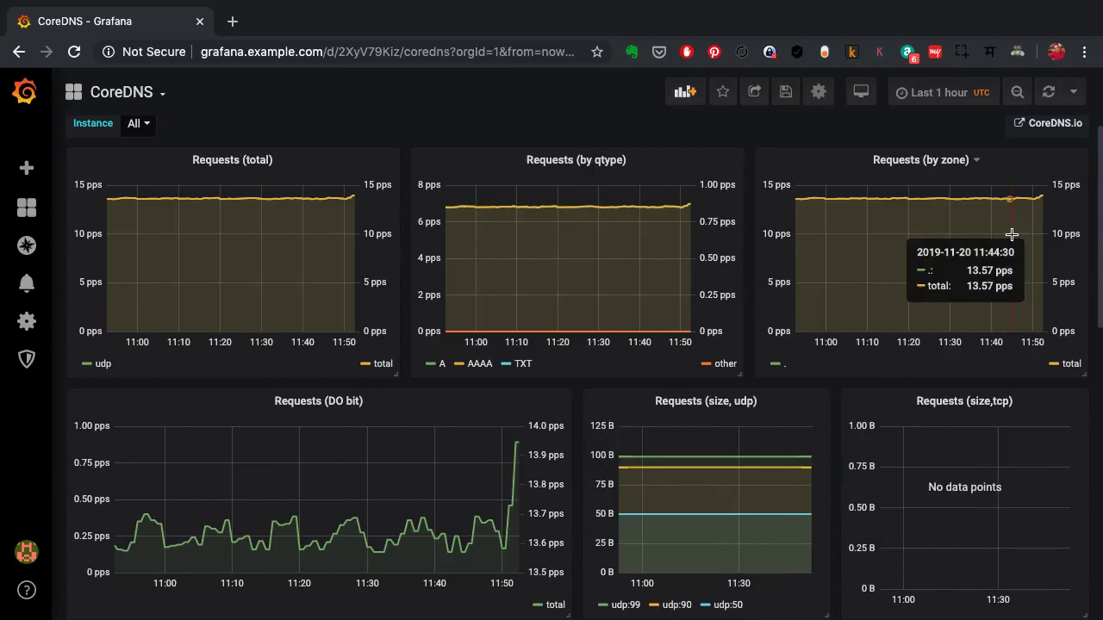
{"action": "scroll", "coordinate": [921, 240], "scroll_direction": "down", "scroll_amount": 6}
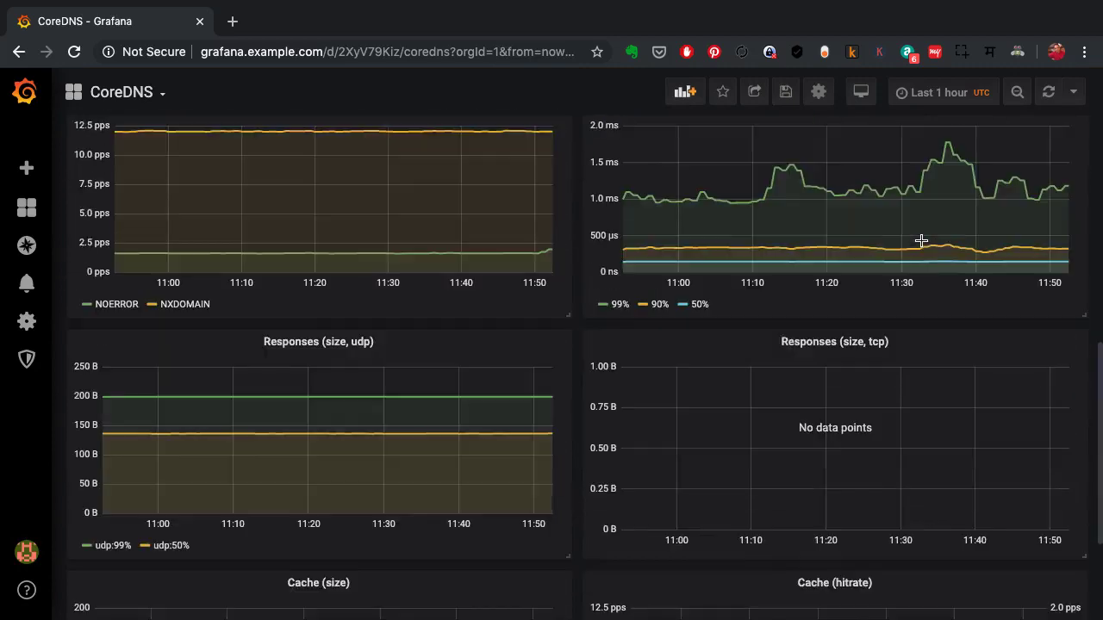
{"action": "scroll", "coordinate": [921, 241], "scroll_direction": "up", "scroll_amount": 6}
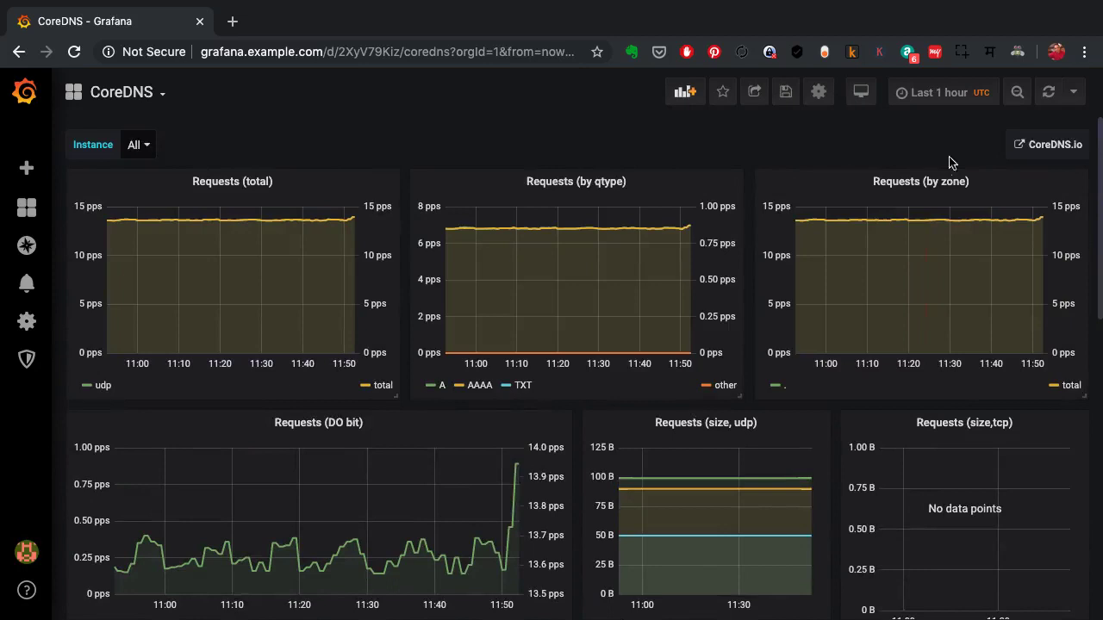
{"action": "left_click", "coordinate": [967, 93]}
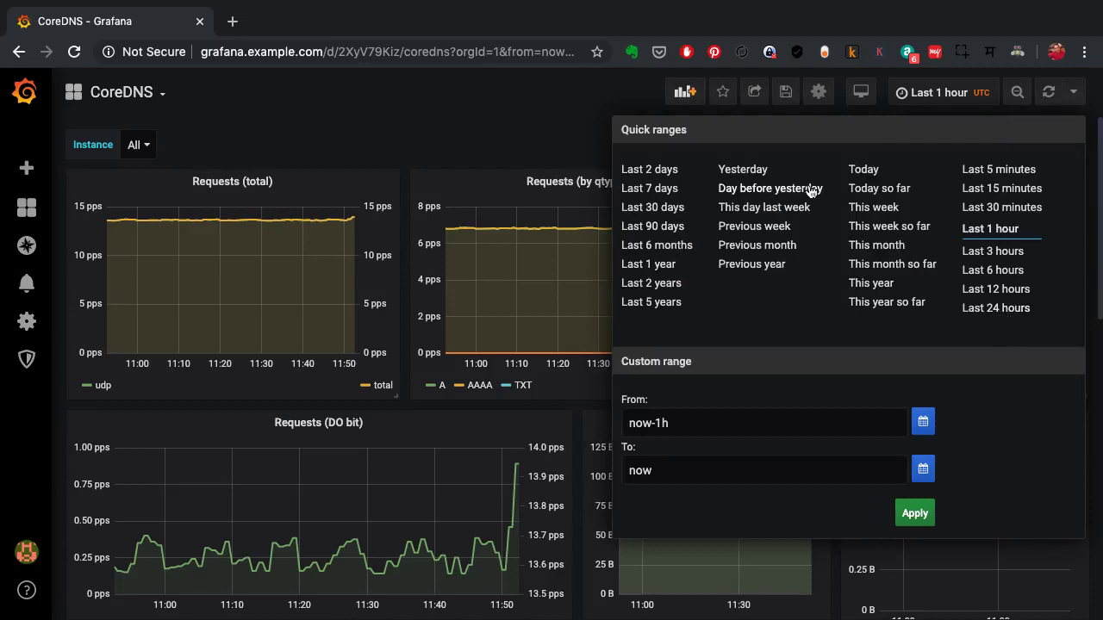
Set the CoreDNS dashboard to auto-refresh every 5s and scroll down to the request size panels.
{"action": "left_click", "coordinate": [1064, 100]}
{"action": "left_click", "coordinate": [1065, 99]}
{"action": "left_click", "coordinate": [1066, 100]}
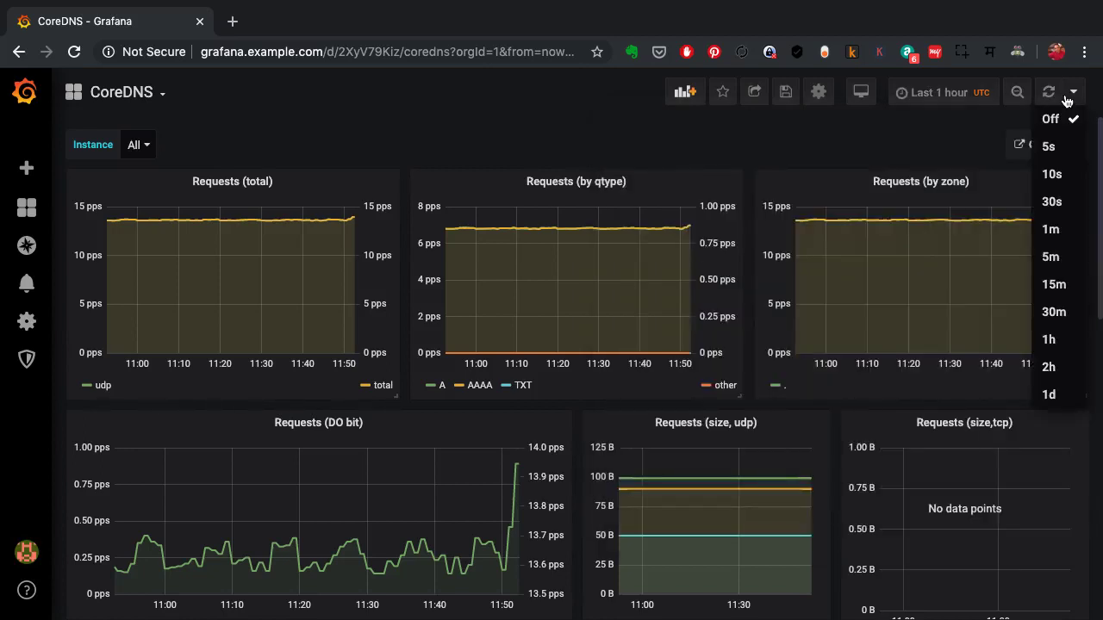
{"action": "left_click", "coordinate": [1066, 152]}
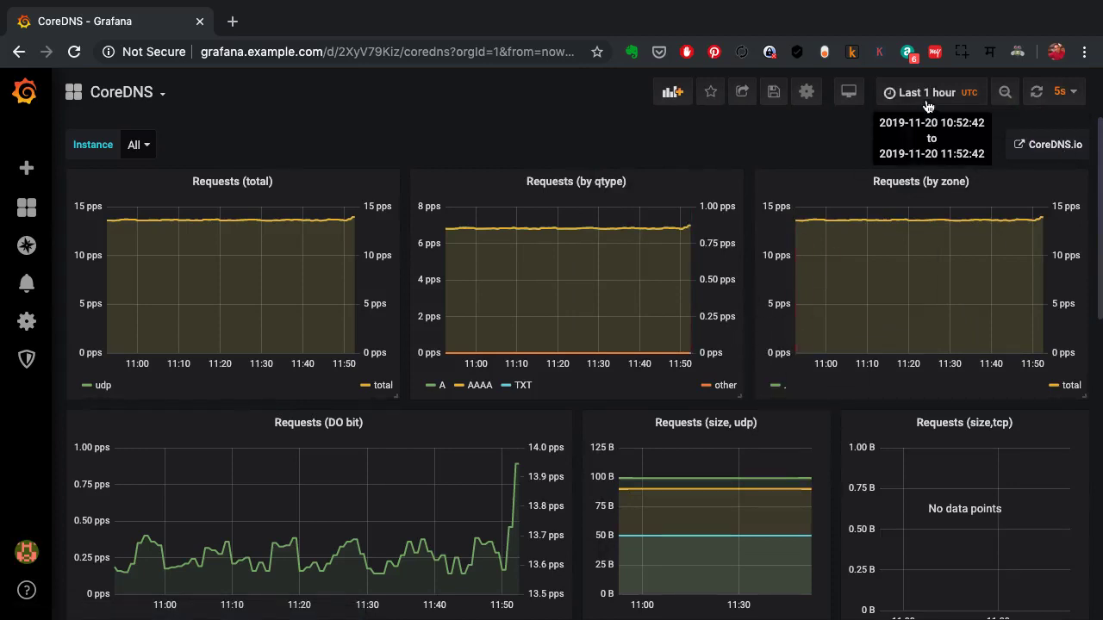
{"action": "scroll", "coordinate": [850, 127], "scroll_direction": "down", "scroll_amount": 1}
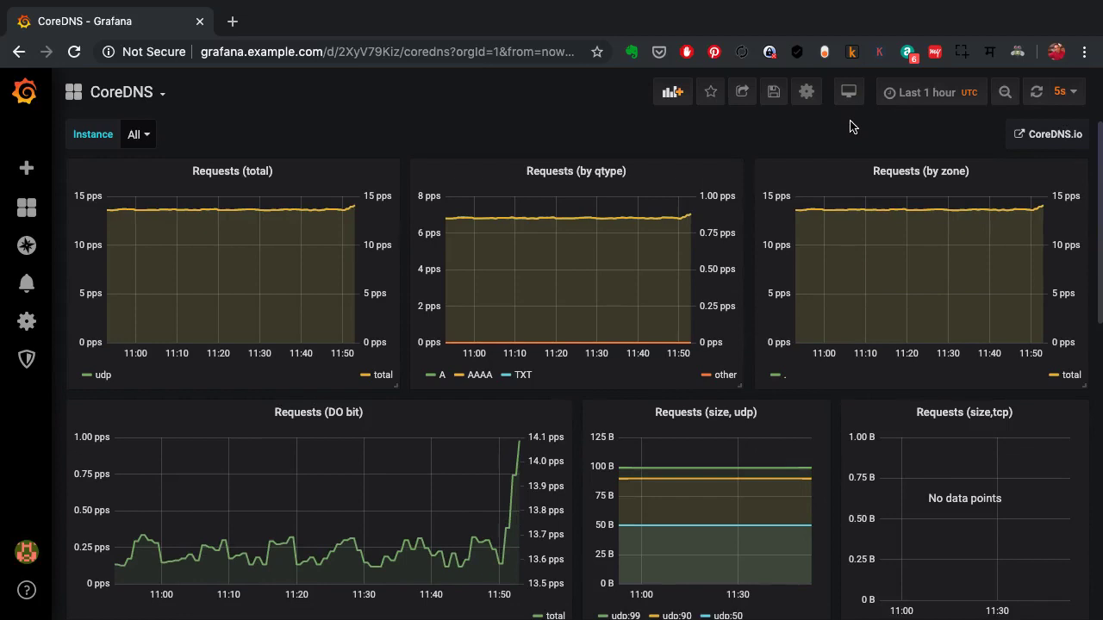
{"action": "scroll", "coordinate": [850, 126], "scroll_direction": "down", "scroll_amount": 2}
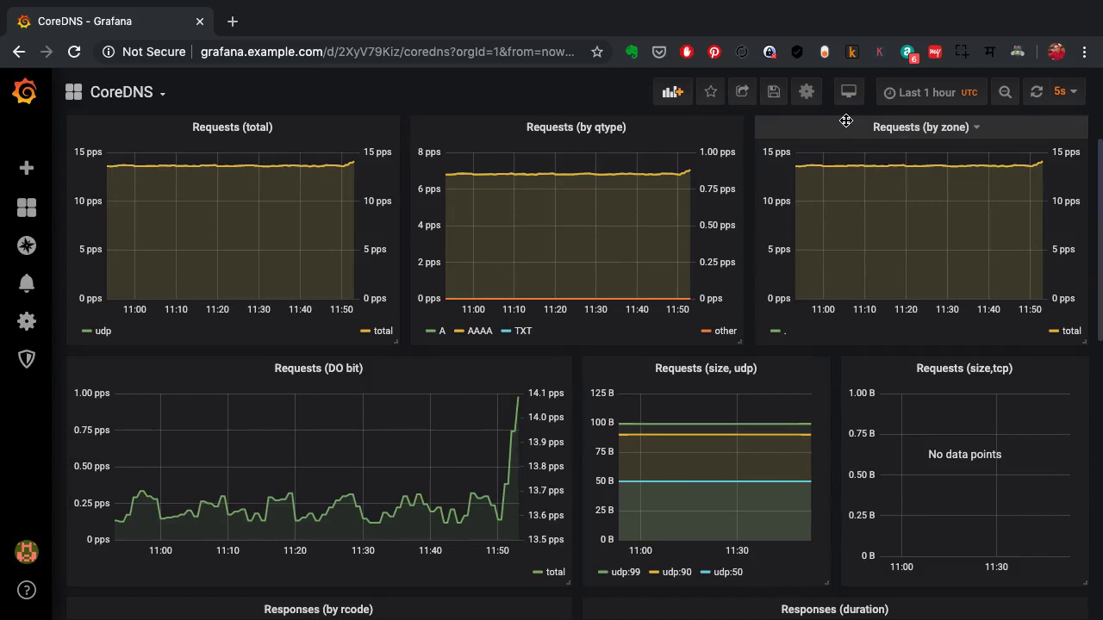
Open the '1. Kubernetes Deployment Statefulset Daemonset metrics' dashboard, discarding the CoreDNS changes.
{"action": "left_click", "coordinate": [154, 90]}
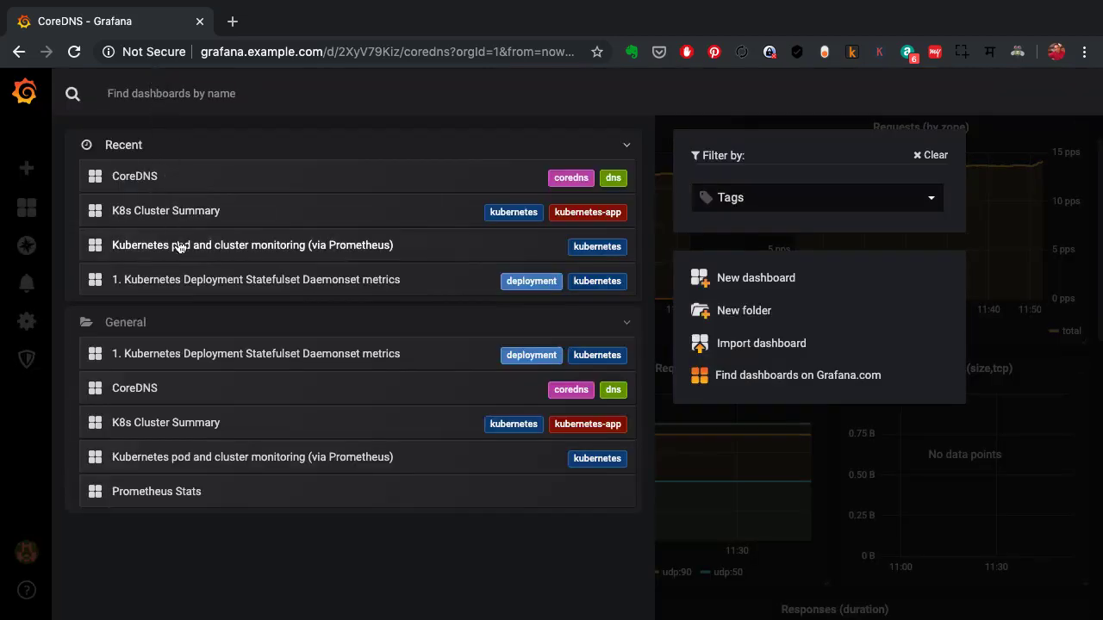
{"action": "left_click", "coordinate": [190, 281]}
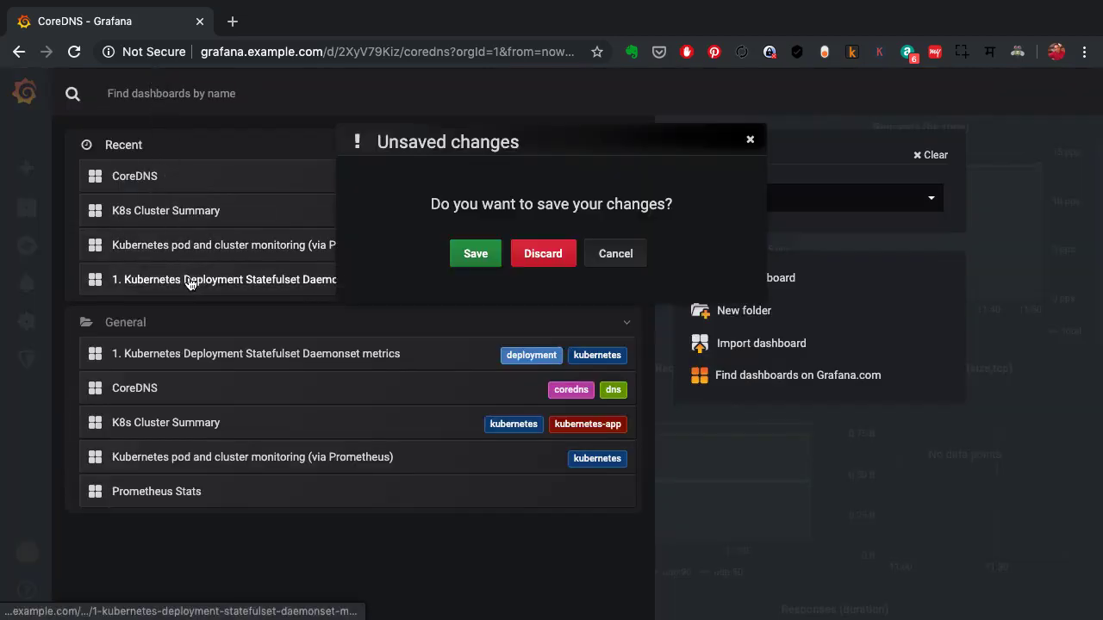
{"action": "left_click", "coordinate": [566, 256]}
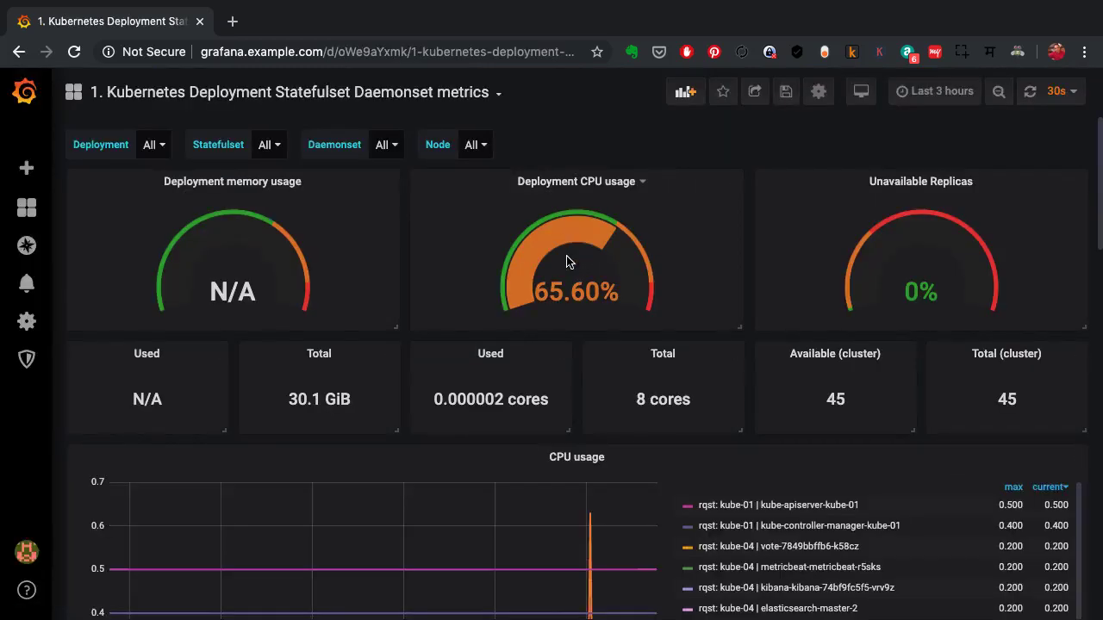
{"action": "scroll", "coordinate": [568, 258], "scroll_direction": "down", "scroll_amount": 1}
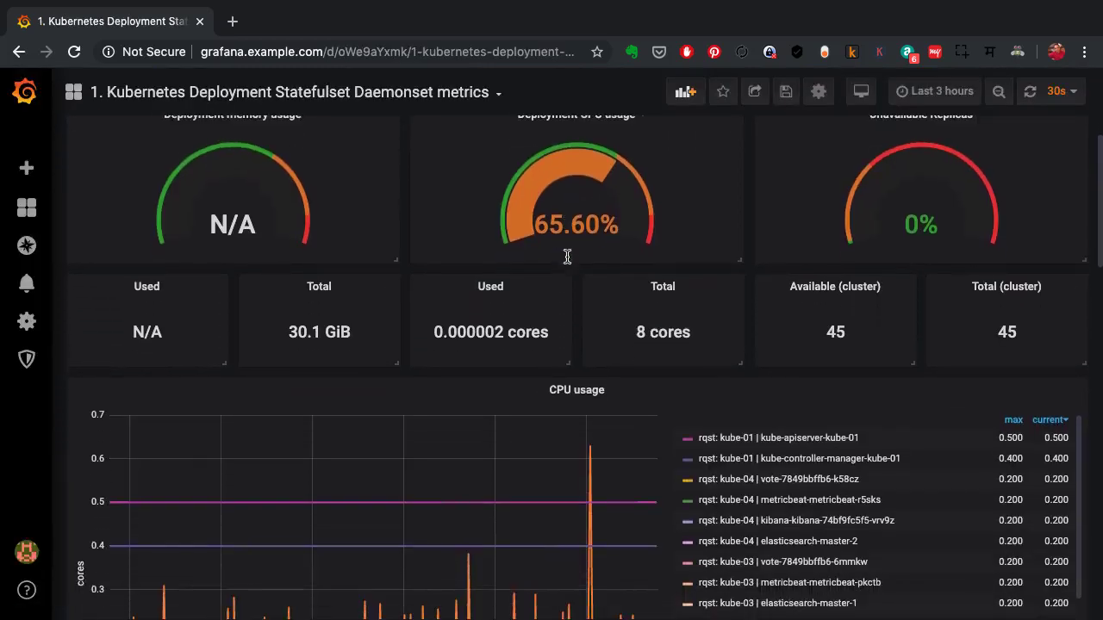
{"action": "scroll", "coordinate": [567, 256], "scroll_direction": "down", "scroll_amount": 2}
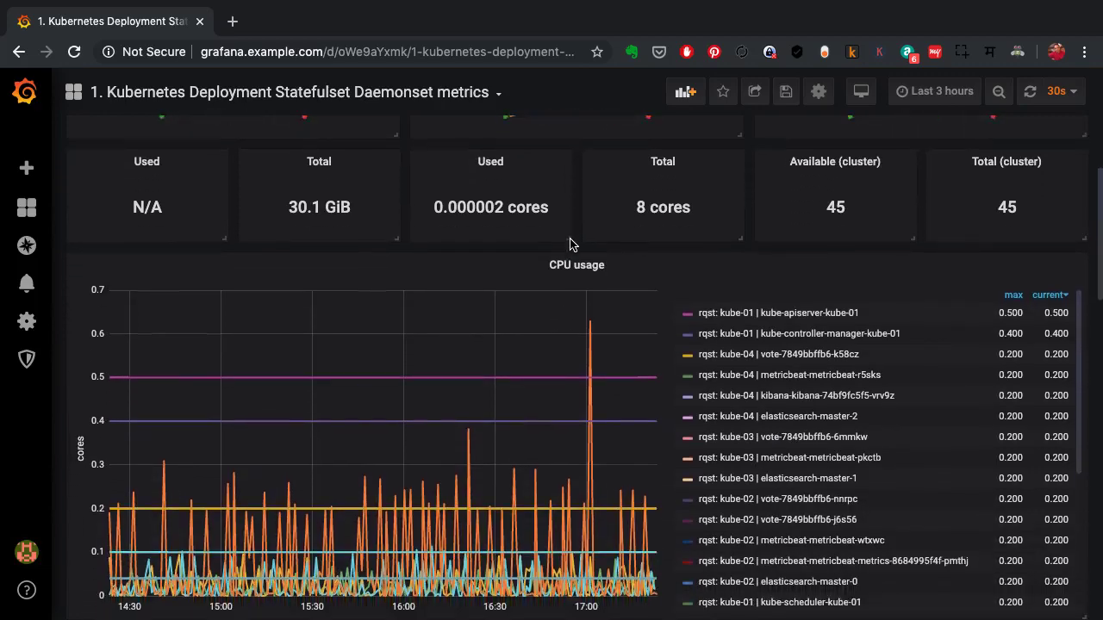
{"action": "scroll", "coordinate": [570, 244], "scroll_direction": "down", "scroll_amount": 2}
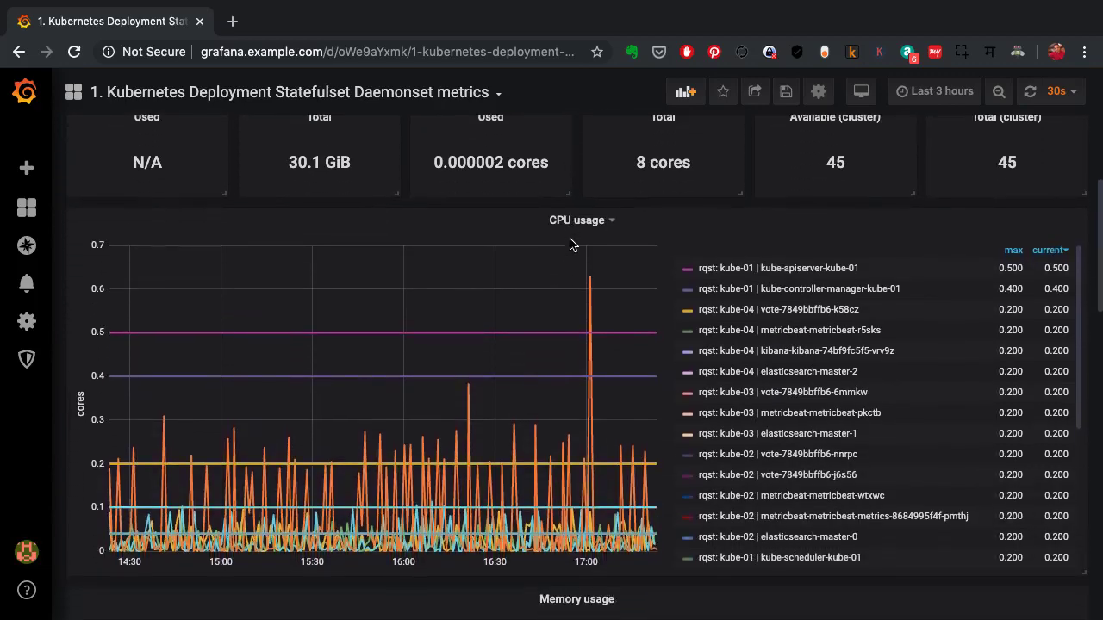
{"action": "scroll", "coordinate": [570, 239], "scroll_direction": "down", "scroll_amount": 2}
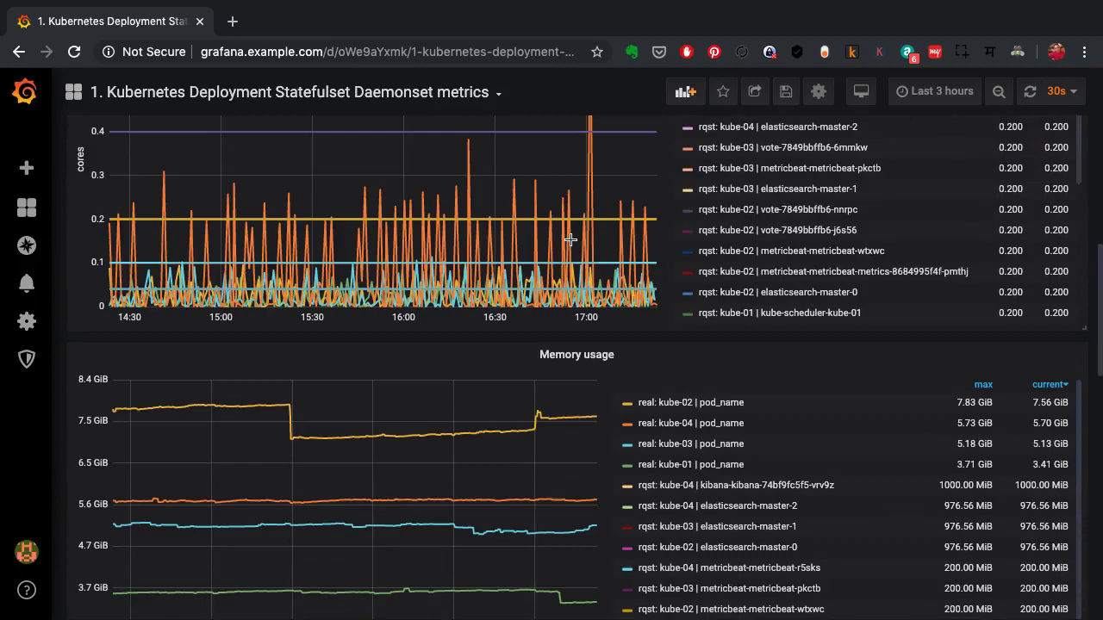
Set this dashboard to auto-refresh every 5s and scroll through its panels.
{"action": "left_click", "coordinate": [1056, 91]}
{"action": "left_click", "coordinate": [1034, 147]}
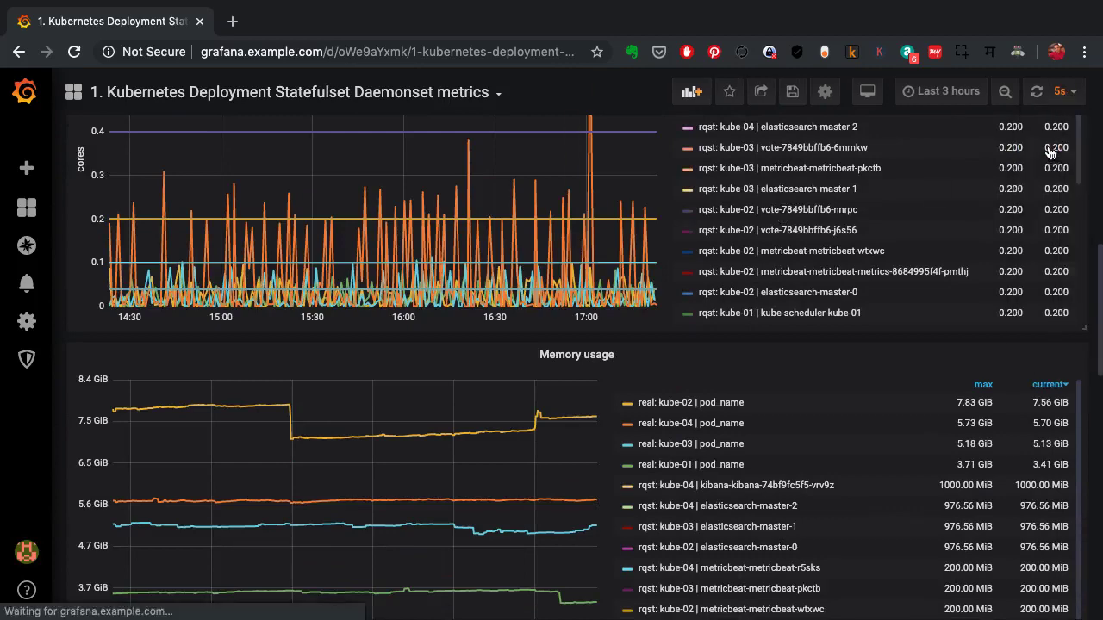
{"action": "left_click", "coordinate": [958, 93]}
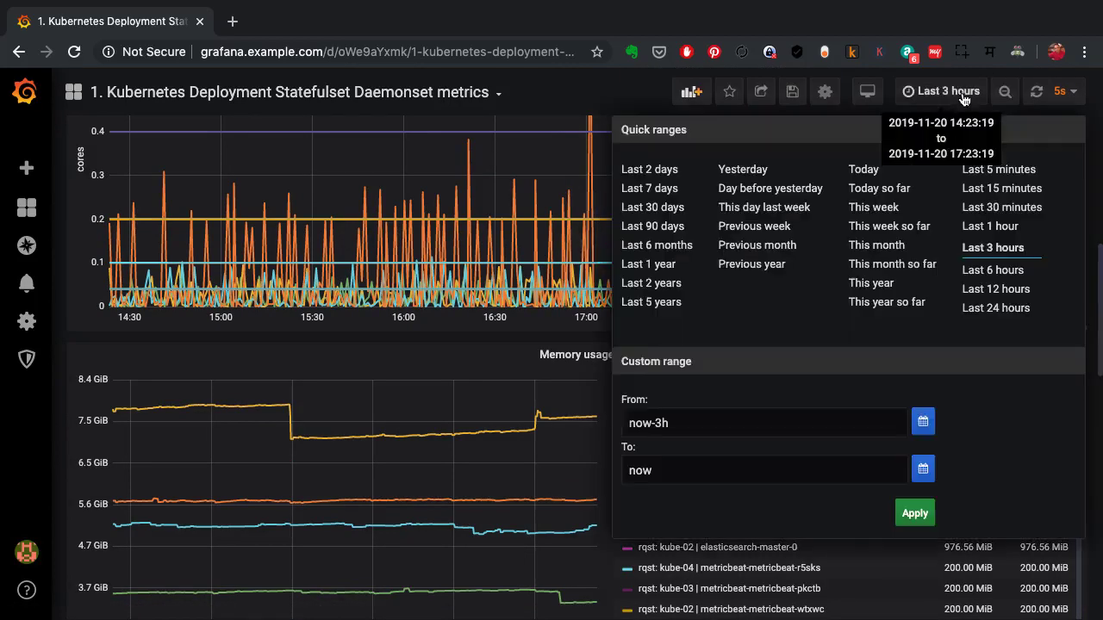
{"action": "left_click", "coordinate": [621, 107]}
{"action": "scroll", "coordinate": [582, 168], "scroll_direction": "down", "scroll_amount": 2}
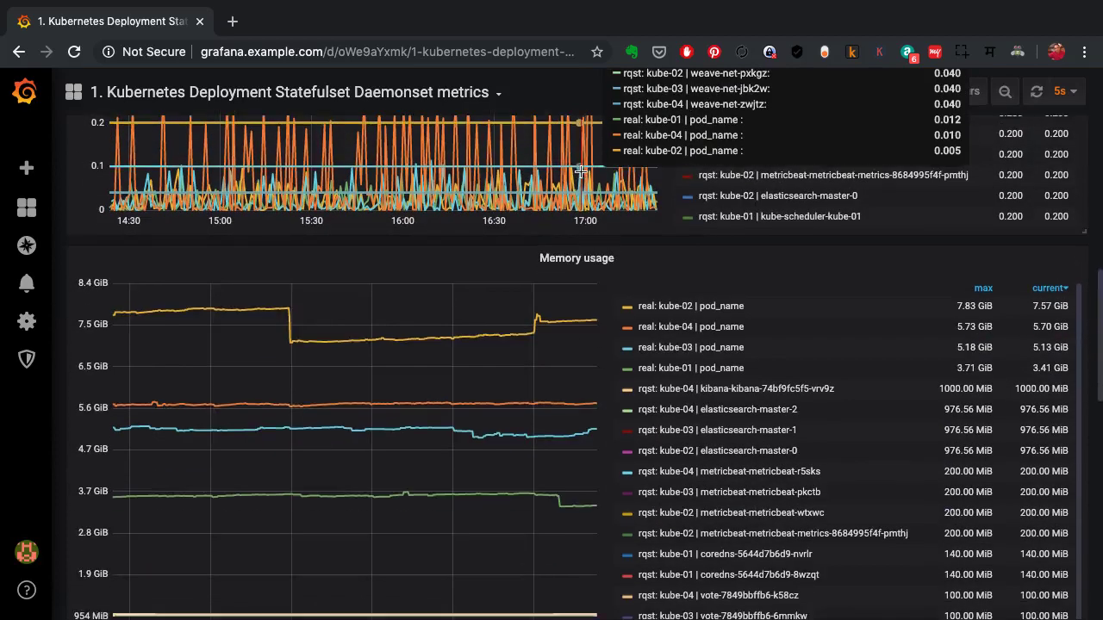
{"action": "scroll", "coordinate": [581, 169], "scroll_direction": "down", "scroll_amount": 1}
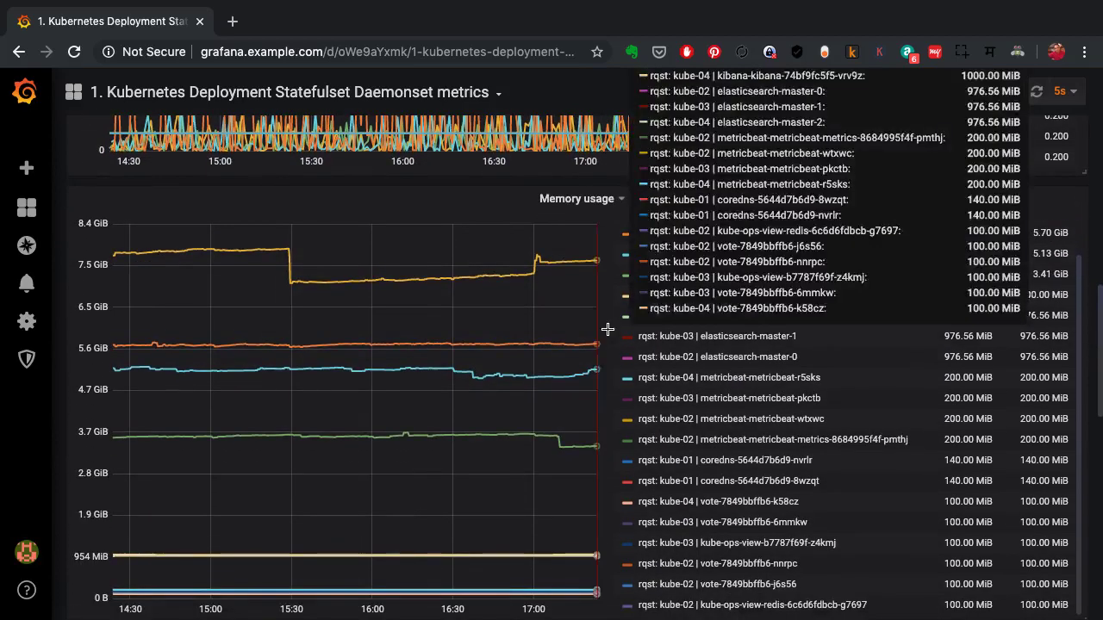
{"action": "scroll", "coordinate": [727, 326], "scroll_direction": "down", "scroll_amount": 2}
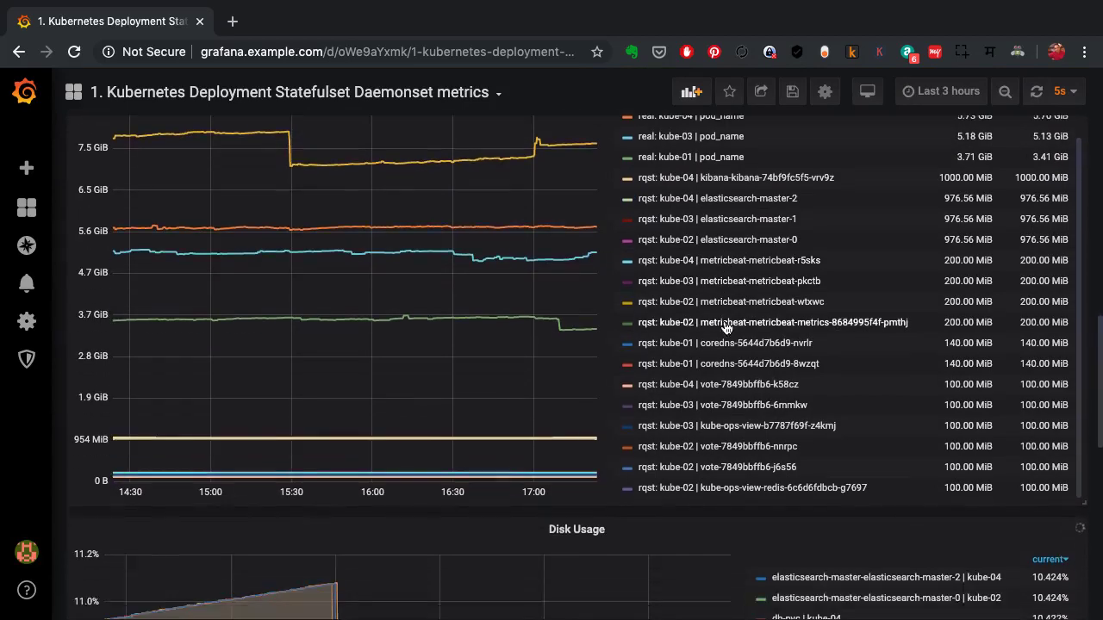
{"action": "scroll", "coordinate": [727, 326], "scroll_direction": "down", "scroll_amount": 7}
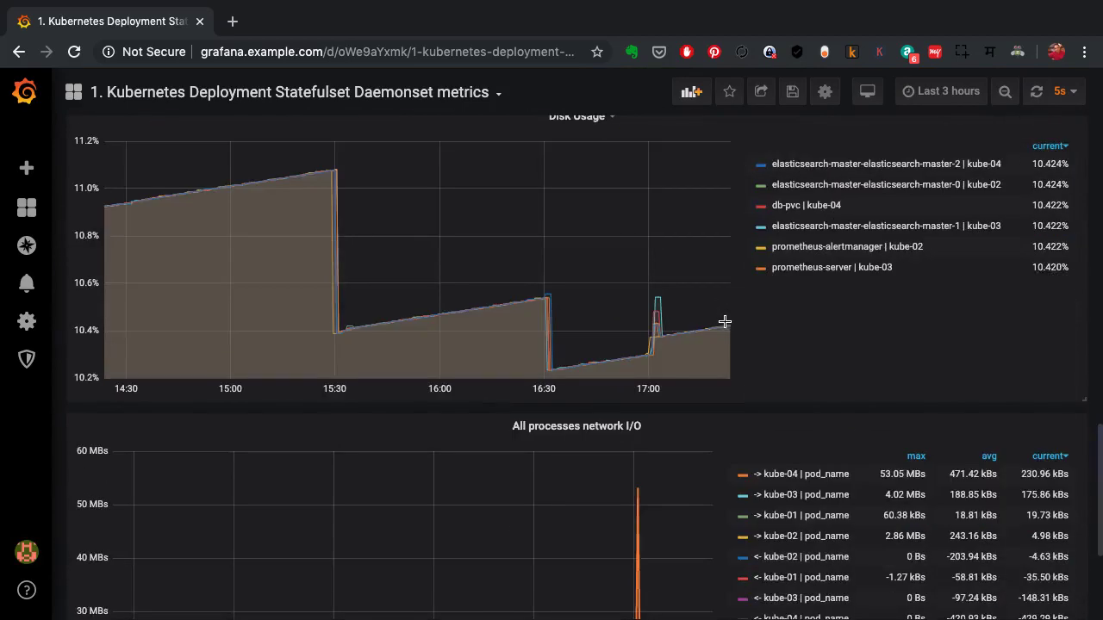
{"action": "scroll", "coordinate": [725, 321], "scroll_direction": "down", "scroll_amount": 4}
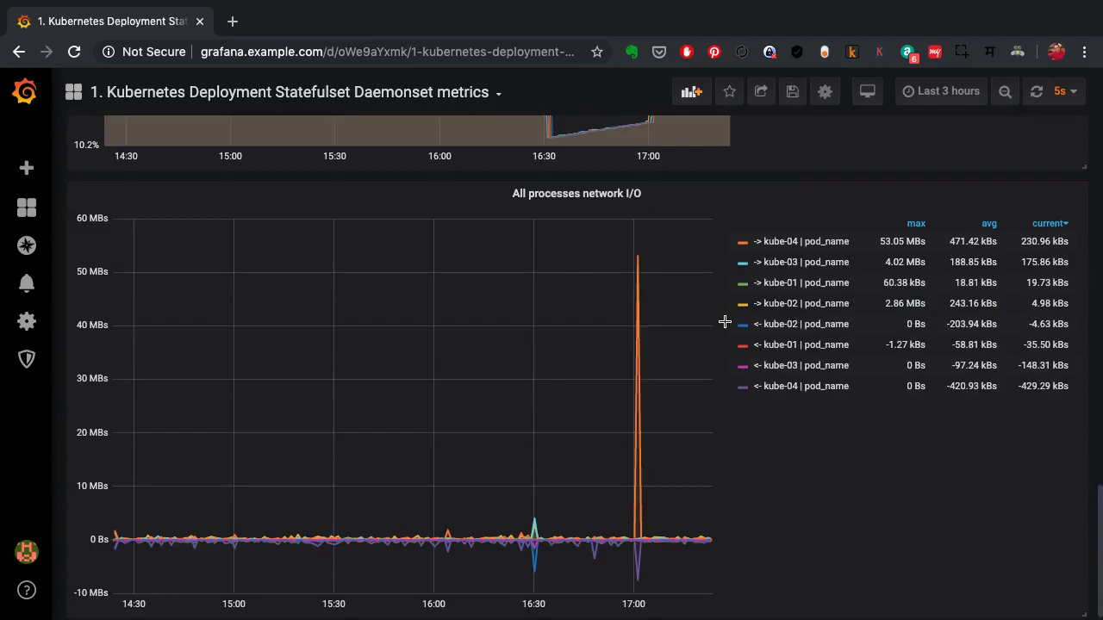
{"action": "scroll", "coordinate": [725, 321], "scroll_direction": "up", "scroll_amount": 20}
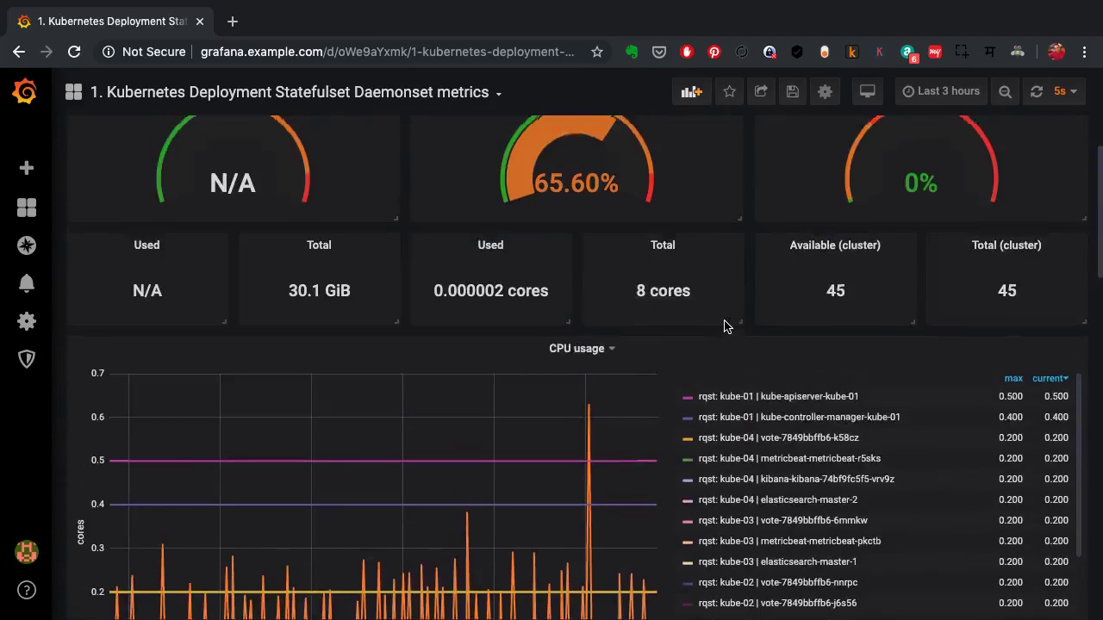
{"action": "scroll", "coordinate": [726, 325], "scroll_direction": "up", "scroll_amount": 2}
{"action": "scroll", "coordinate": [725, 325], "scroll_direction": "down", "scroll_amount": 5}
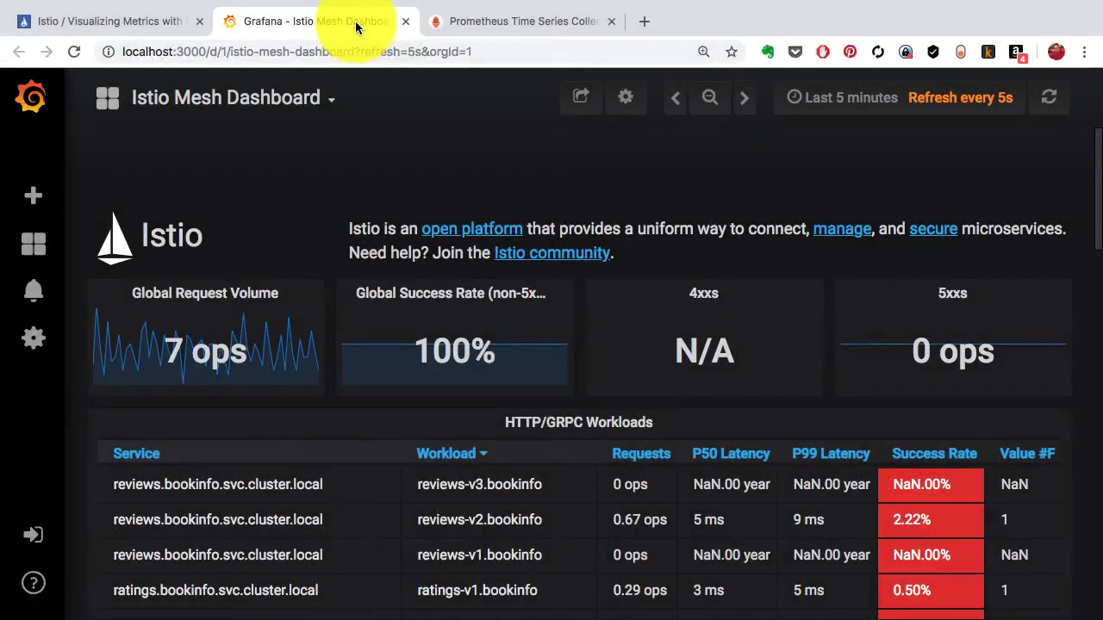
Scroll the Istio Mesh Dashboard to its HTTP/GRPC Workloads request and success rate table.
{"action": "scroll", "coordinate": [286, 184], "scroll_direction": "down", "scroll_amount": 1}
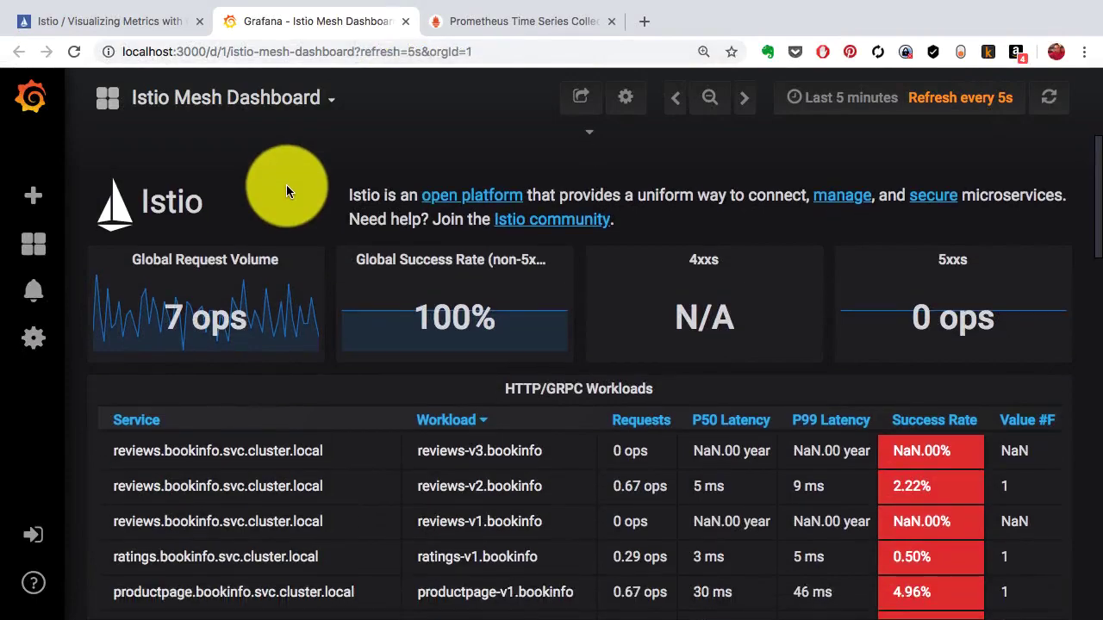
{"action": "scroll", "coordinate": [286, 185], "scroll_direction": "up", "scroll_amount": 1}
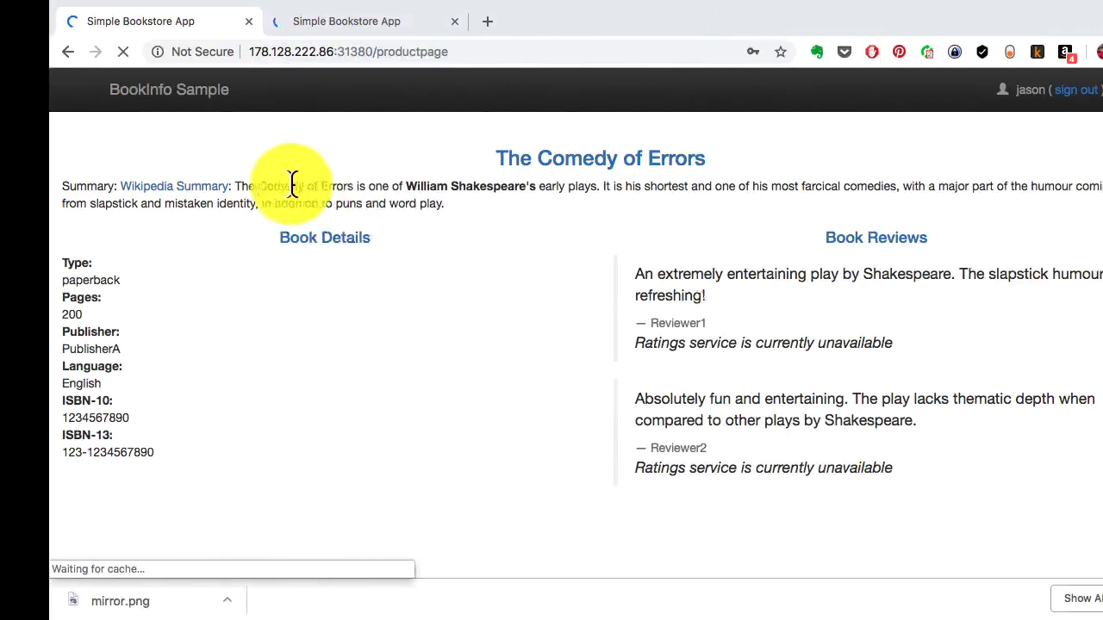
Copy the bookstore product page address into a new tab, load it, and sign out.
{"action": "left_click", "coordinate": [280, 26]}
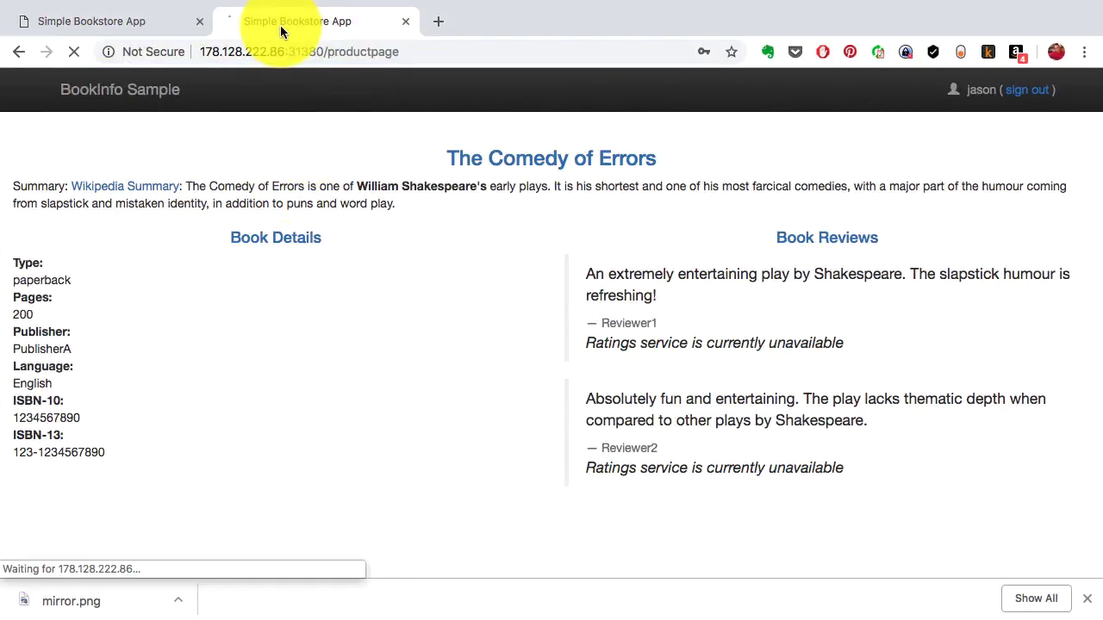
{"action": "left_click", "coordinate": [291, 53]}
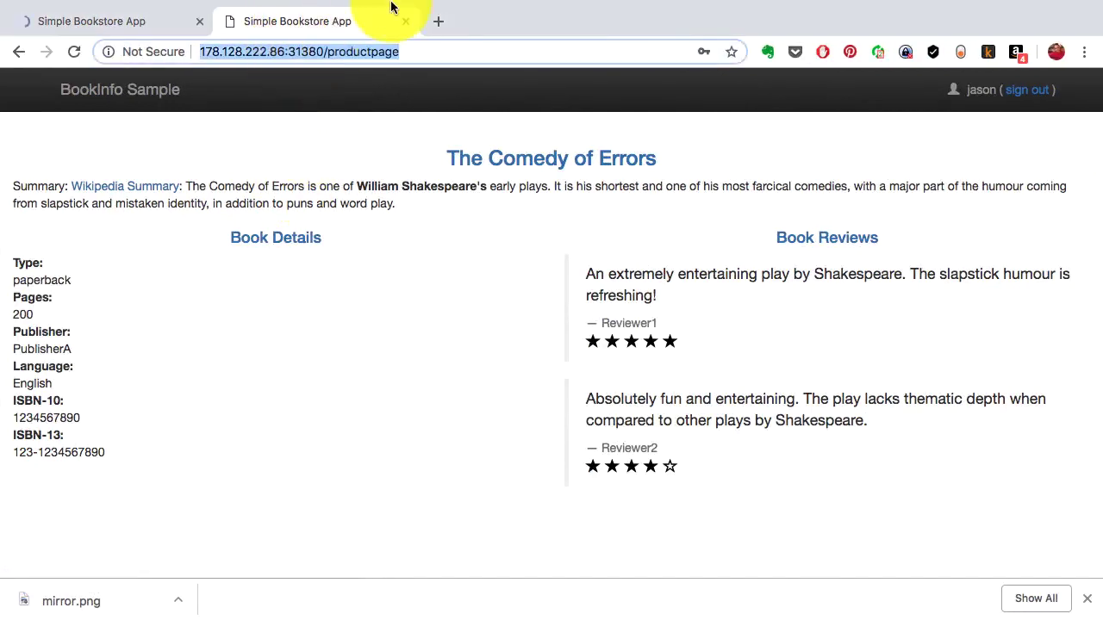
{"action": "key", "text": "ctrl+c"}
{"action": "left_click", "coordinate": [436, 24]}
{"action": "key", "text": "ctrl+v"}
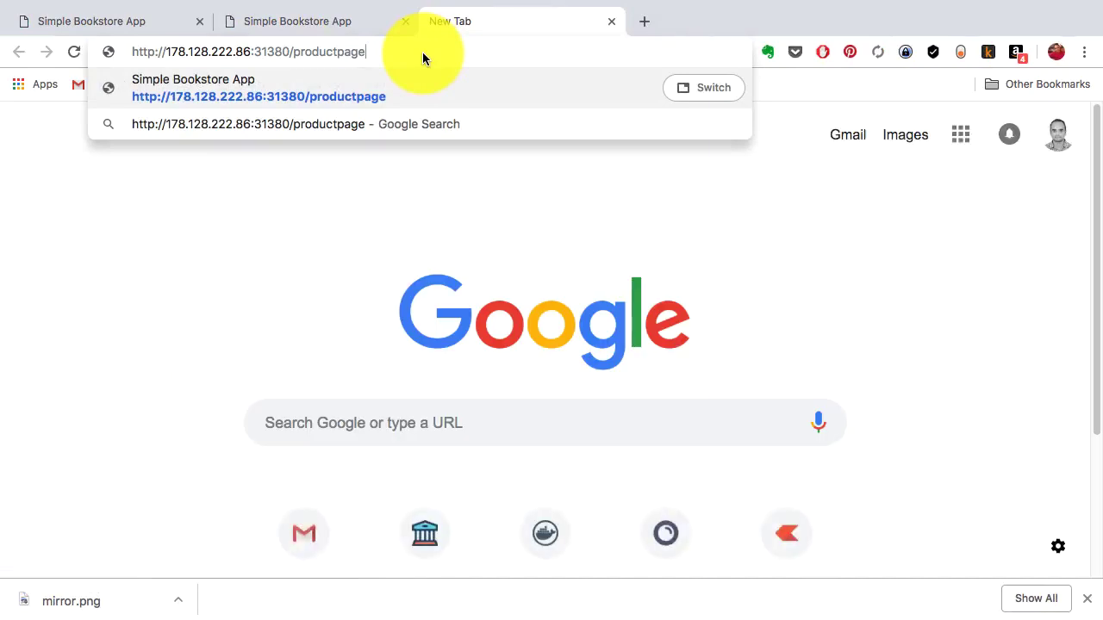
{"action": "key", "text": "Return"}
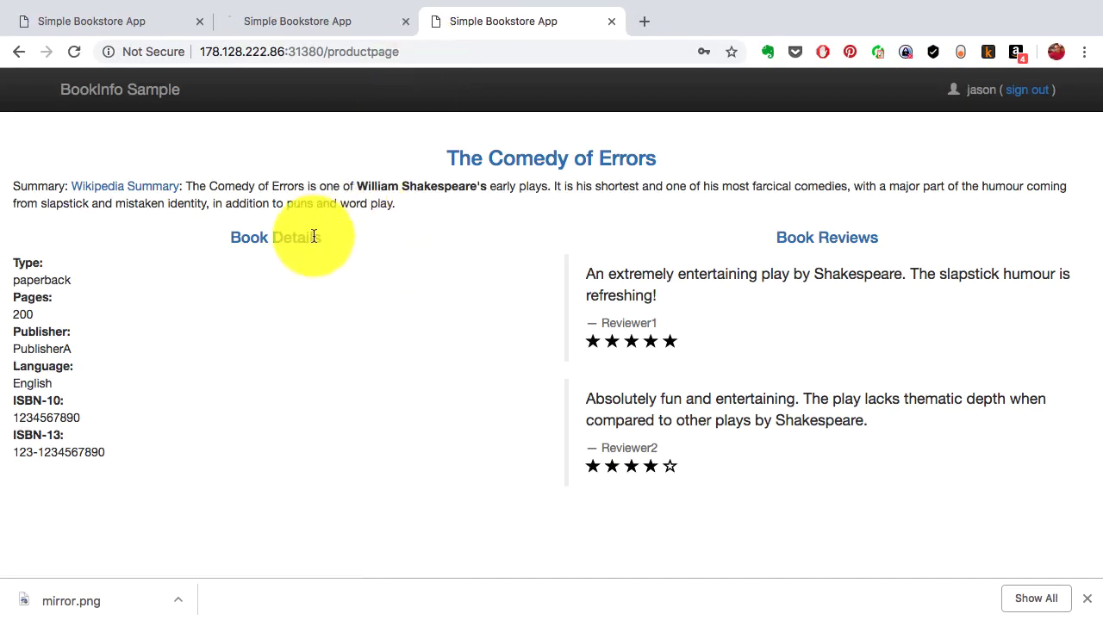
{"action": "left_click", "coordinate": [1038, 93]}
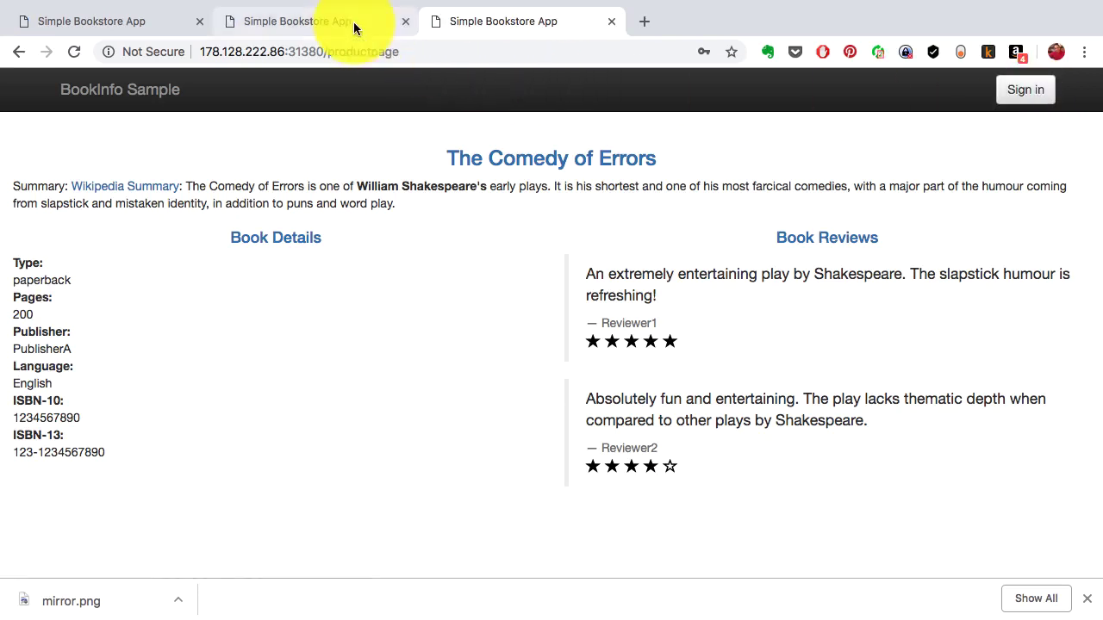
Cycle through the bookstore tabs, then return past the terminal workspace to Grafana's Istio Mesh Dashboard.
{"action": "left_click", "coordinate": [353, 28]}
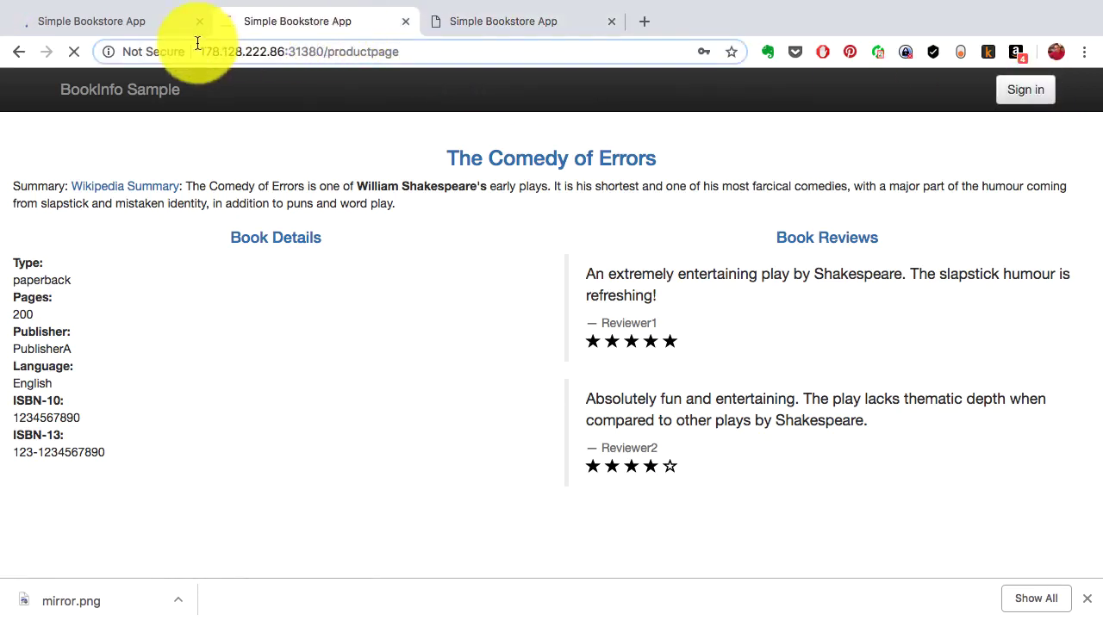
{"action": "left_click", "coordinate": [155, 31]}
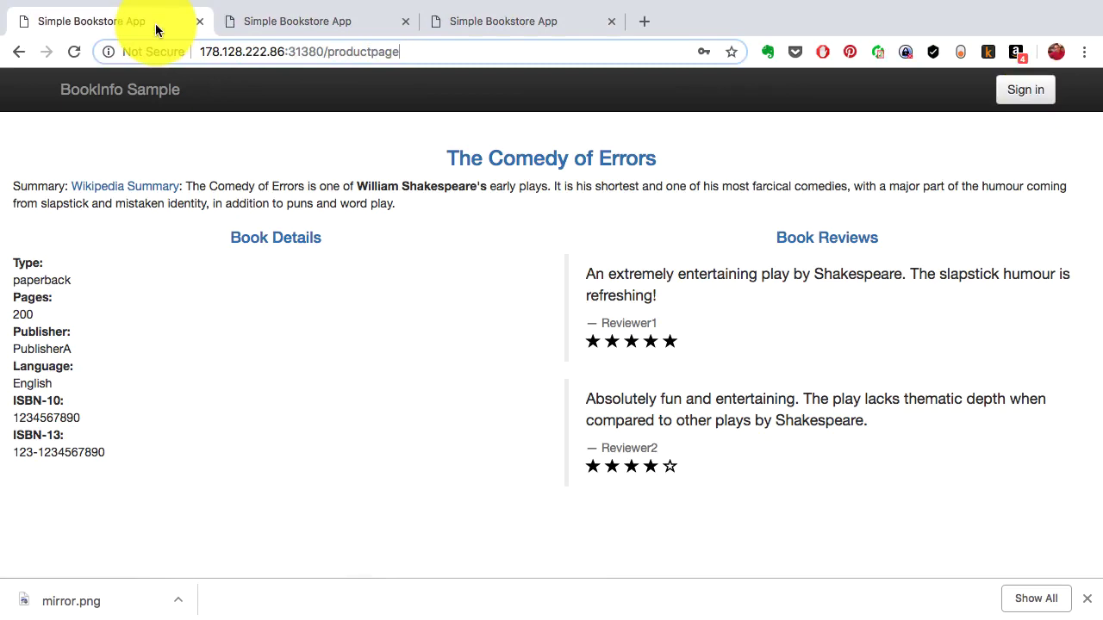
{"action": "left_click", "coordinate": [258, 26]}
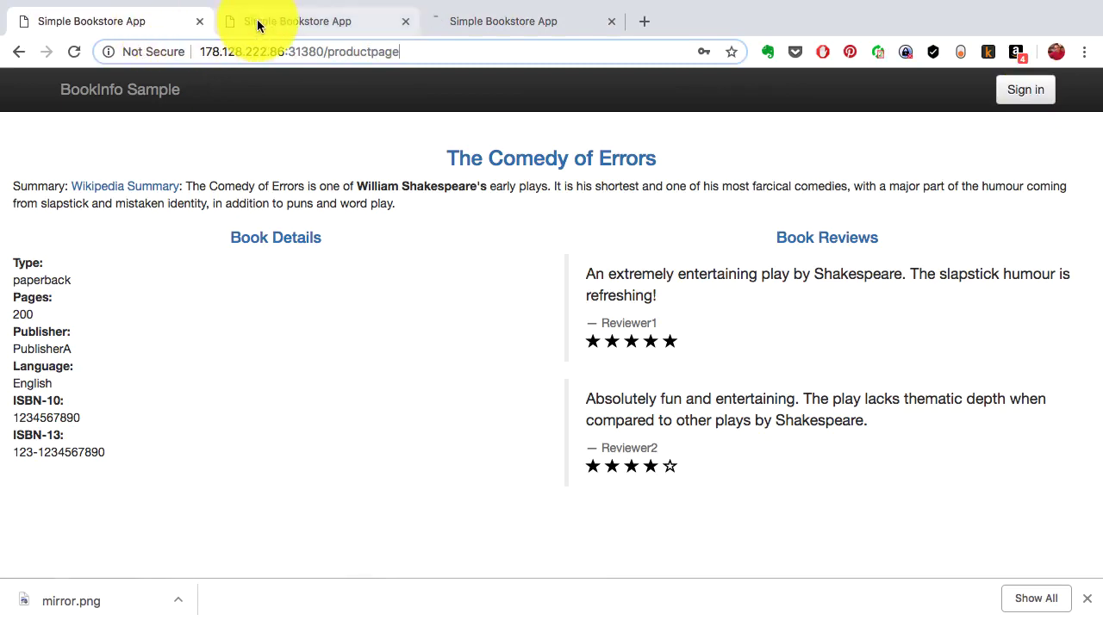
{"action": "left_click", "coordinate": [462, 26]}
{"action": "key", "text": "ctrl+Left"}
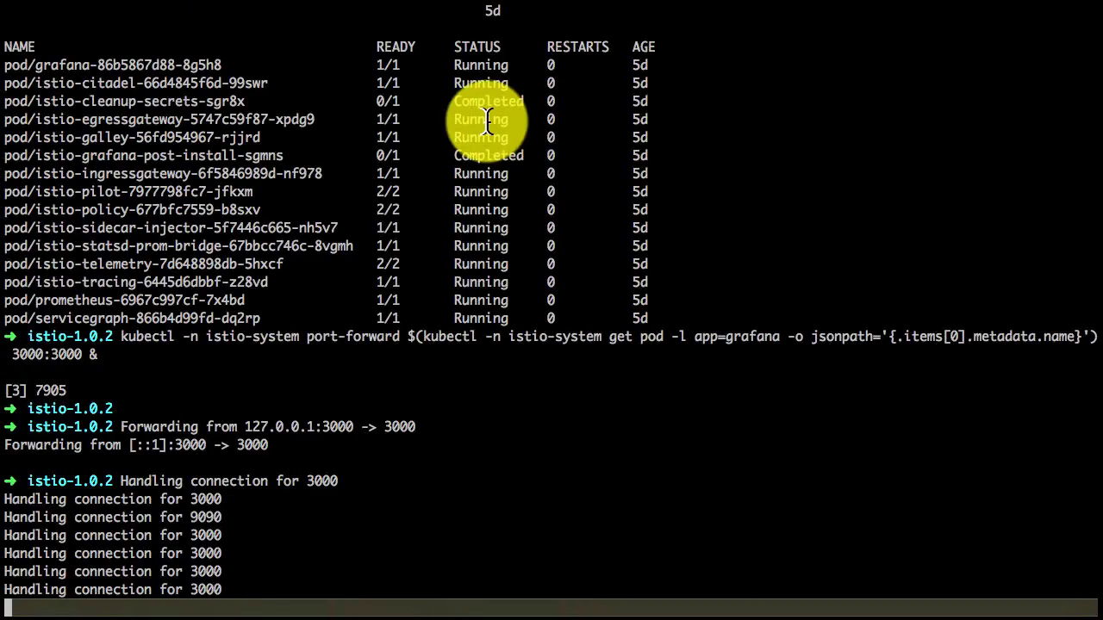
{"action": "key", "text": "ctrl+Right"}
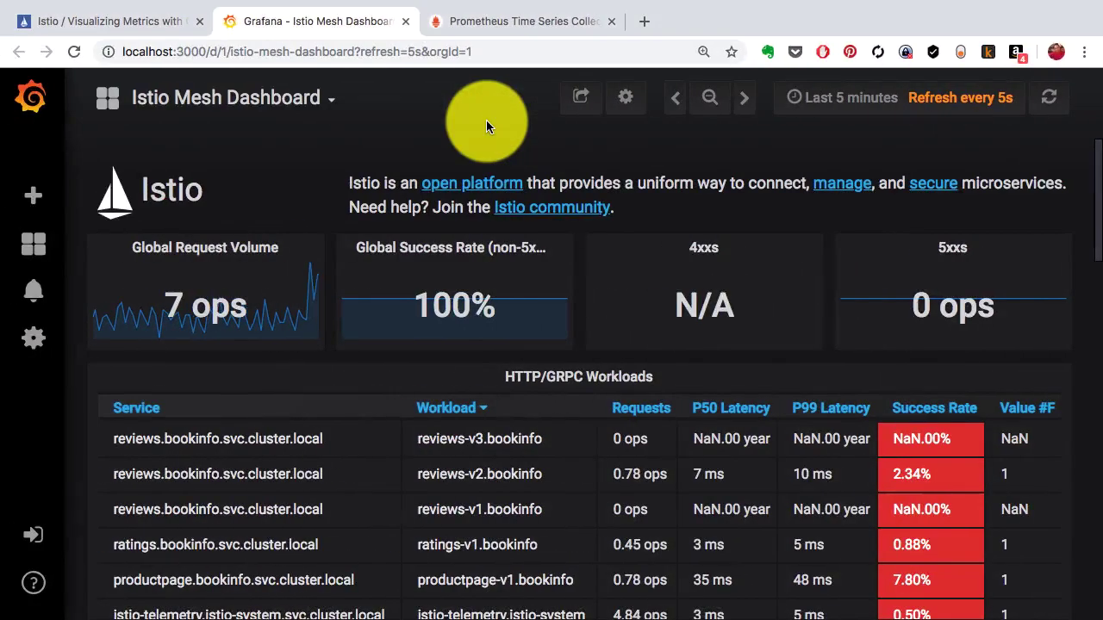
Review the Global Success Rate panel menu and workloads table, then switch to The Comedy of Errors product page.
{"action": "left_click", "coordinate": [520, 249]}
{"action": "left_click", "coordinate": [518, 256]}
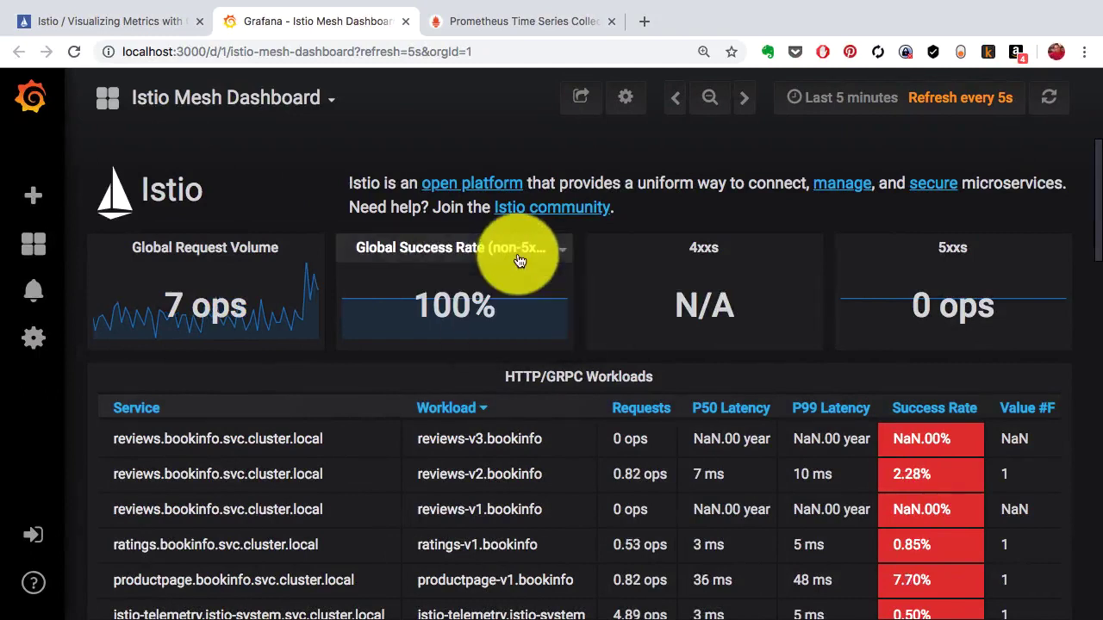
{"action": "scroll", "coordinate": [518, 256], "scroll_direction": "down", "scroll_amount": 1}
{"action": "scroll", "coordinate": [517, 252], "scroll_direction": "down", "scroll_amount": 1}
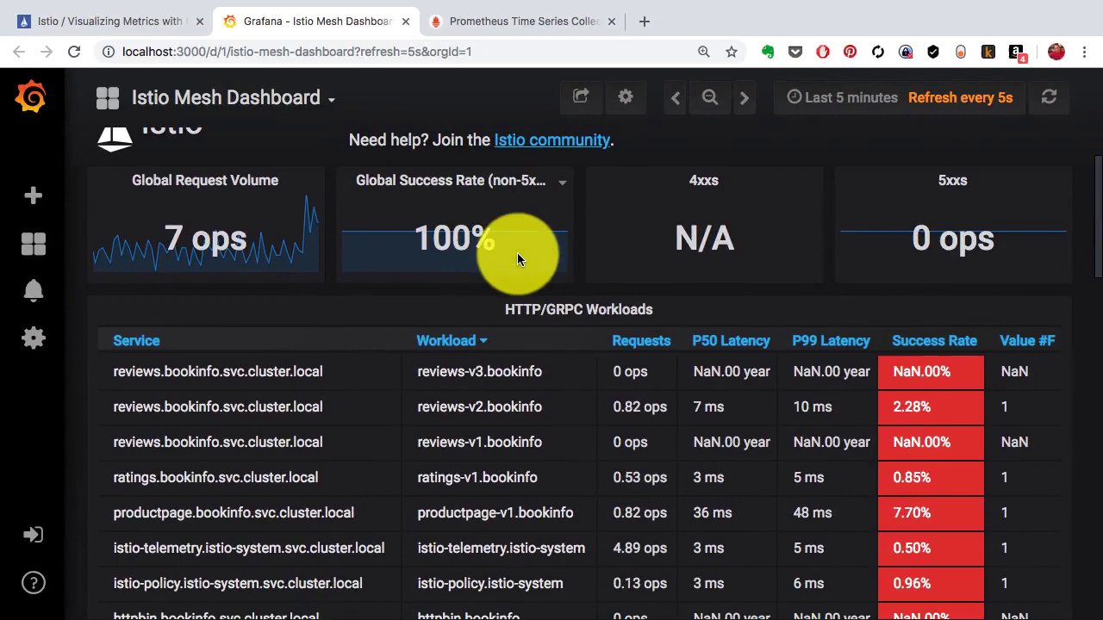
{"action": "scroll", "coordinate": [522, 259], "scroll_direction": "up", "scroll_amount": 2}
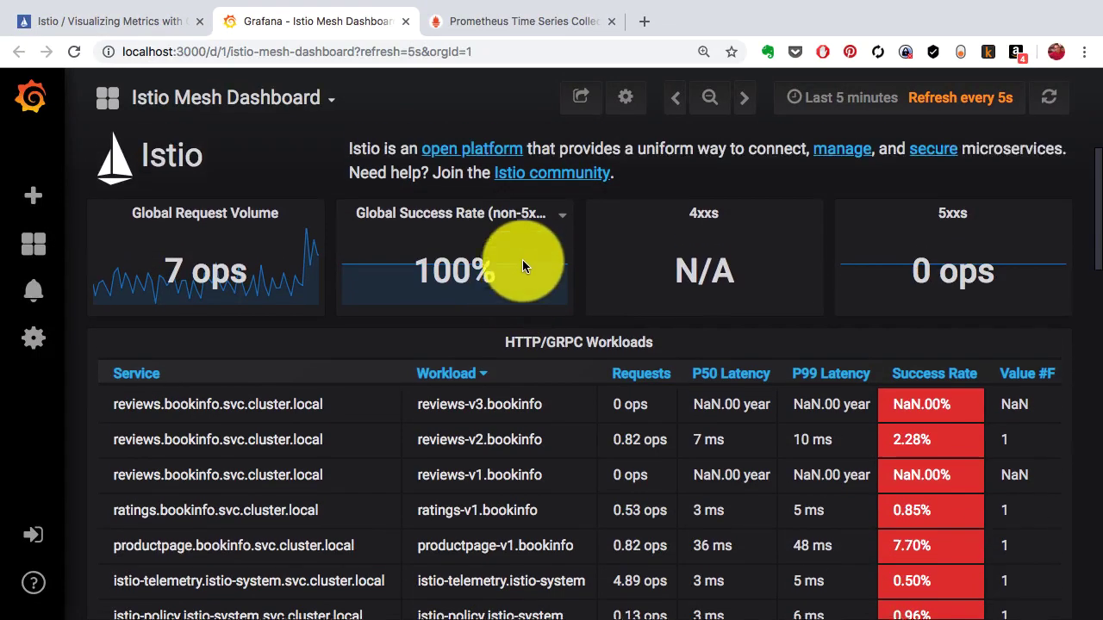
{"action": "scroll", "coordinate": [727, 281], "scroll_direction": "down", "scroll_amount": 4}
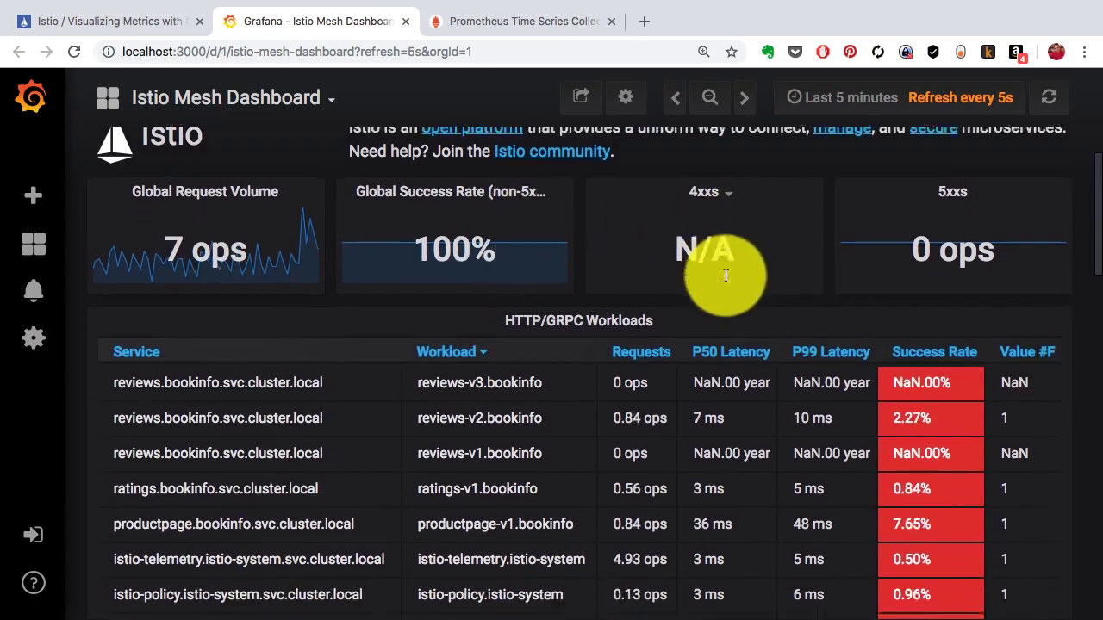
{"action": "scroll", "coordinate": [725, 279], "scroll_direction": "down", "scroll_amount": 8}
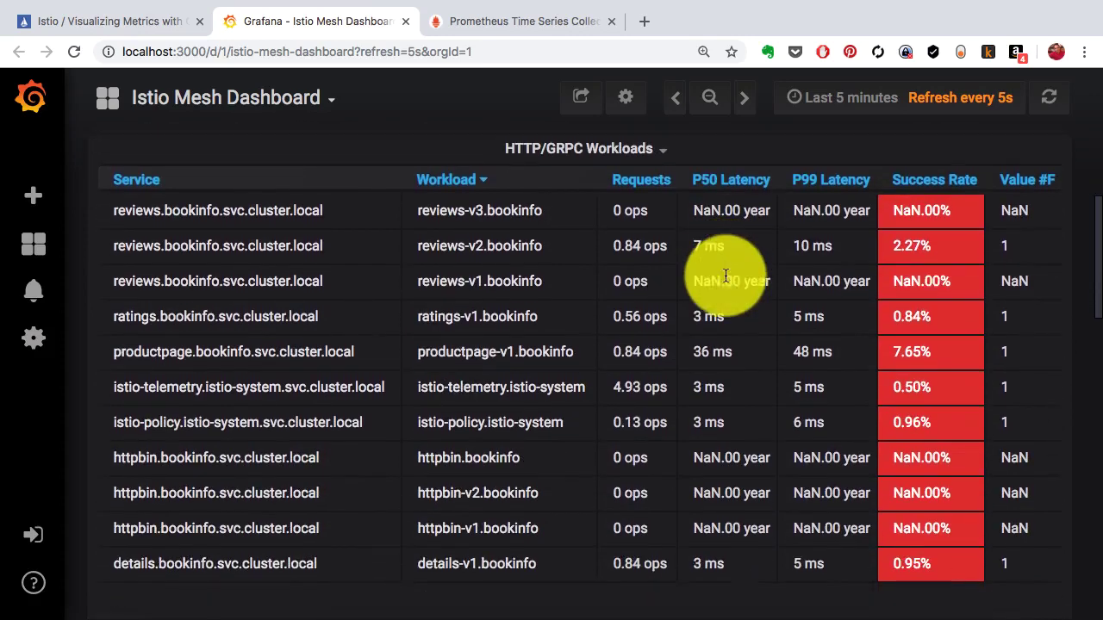
{"action": "scroll", "coordinate": [725, 279], "scroll_direction": "up", "scroll_amount": 7}
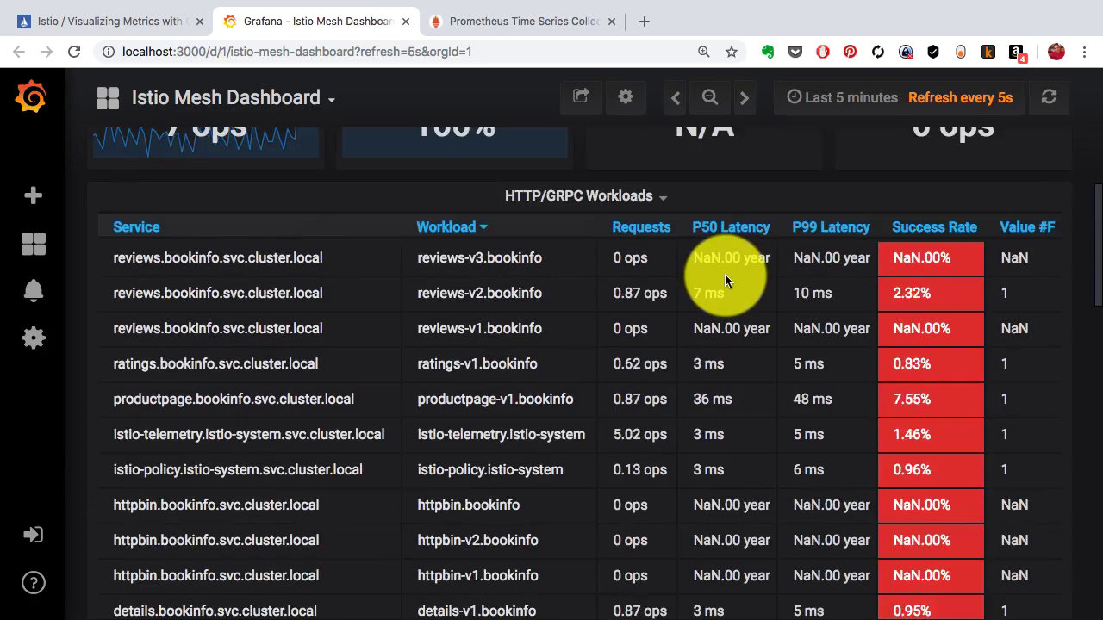
{"action": "scroll", "coordinate": [725, 275], "scroll_direction": "up", "scroll_amount": 1}
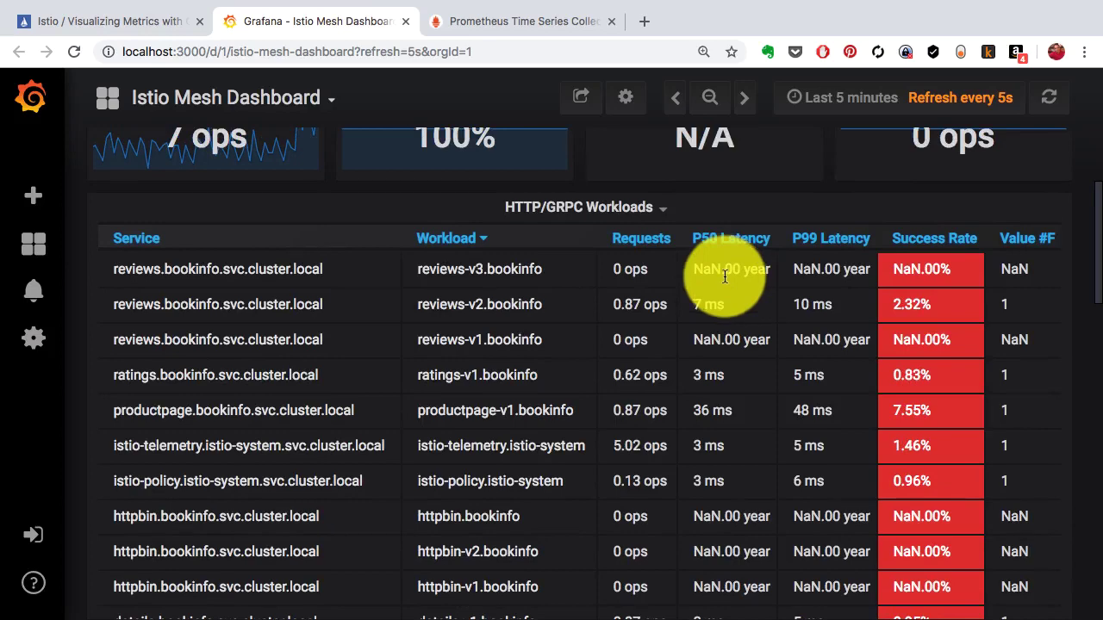
{"action": "scroll", "coordinate": [725, 274], "scroll_direction": "up", "scroll_amount": 3}
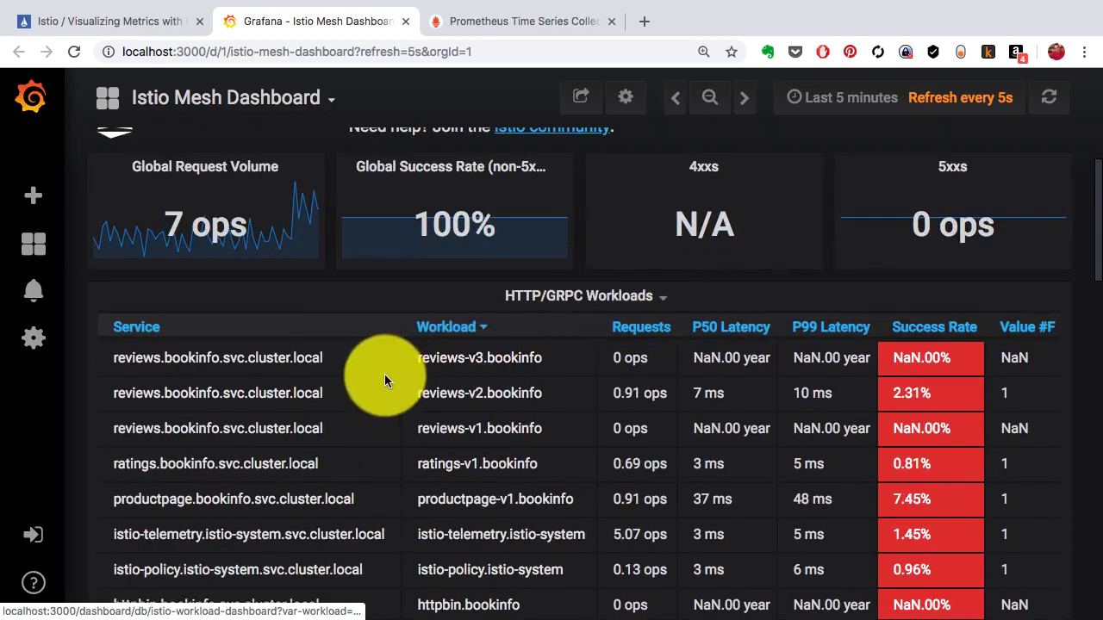
{"action": "scroll", "coordinate": [387, 374], "scroll_direction": "up", "scroll_amount": 1}
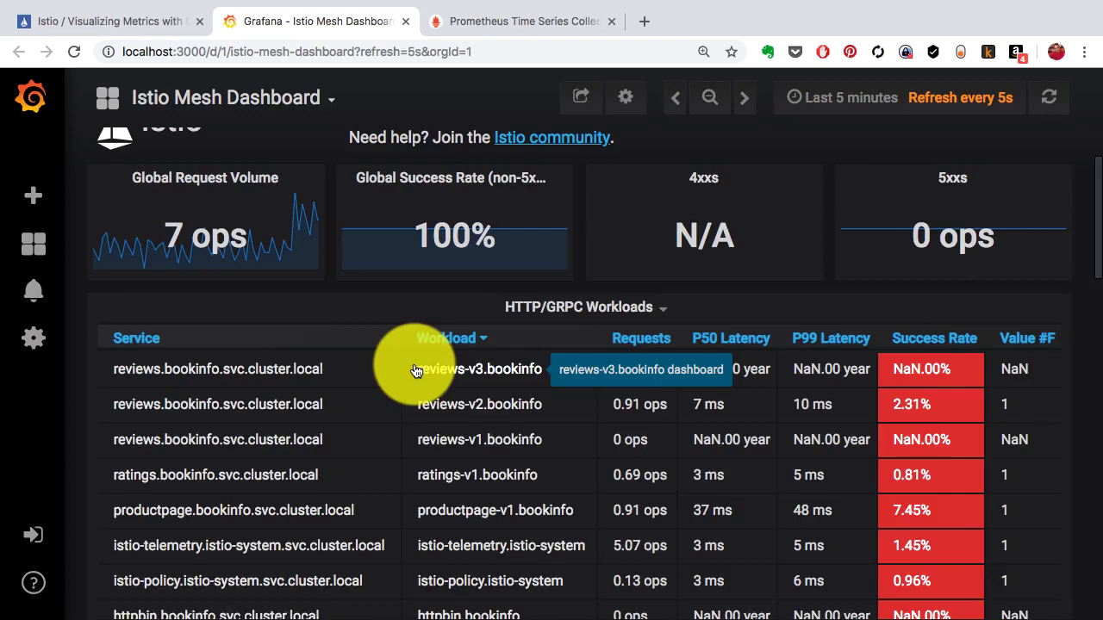
{"action": "scroll", "coordinate": [405, 372], "scroll_direction": "down", "scroll_amount": 3}
{"action": "scroll", "coordinate": [405, 369], "scroll_direction": "down", "scroll_amount": 1}
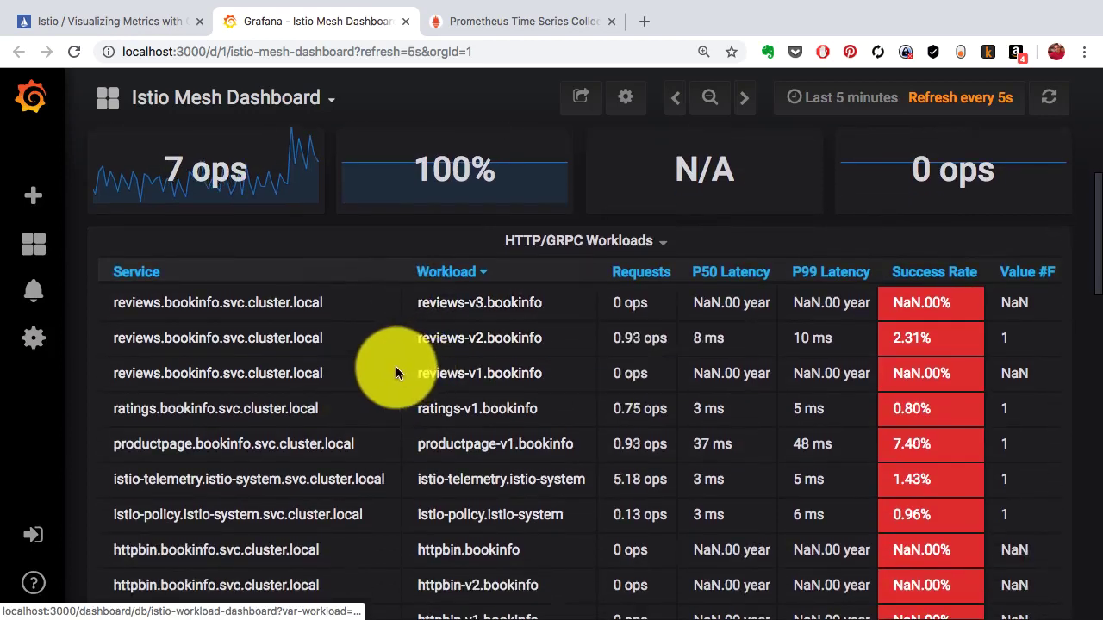
{"action": "scroll", "coordinate": [395, 366], "scroll_direction": "down", "scroll_amount": 1}
{"action": "scroll", "coordinate": [397, 371], "scroll_direction": "down", "scroll_amount": 4}
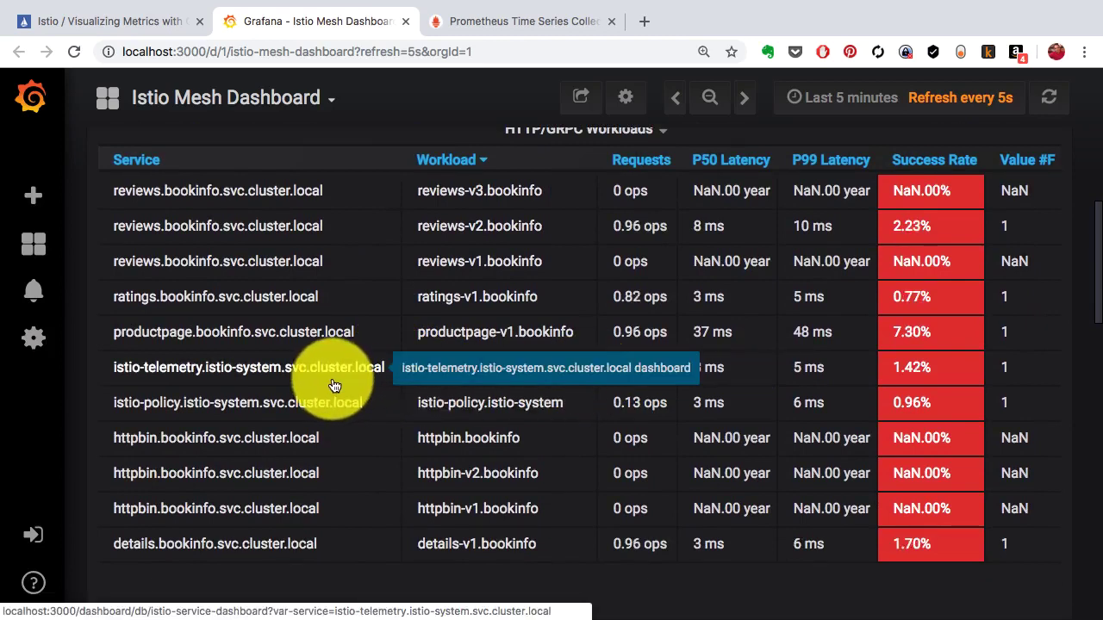
{"action": "scroll", "coordinate": [334, 385], "scroll_direction": "down", "scroll_amount": 1}
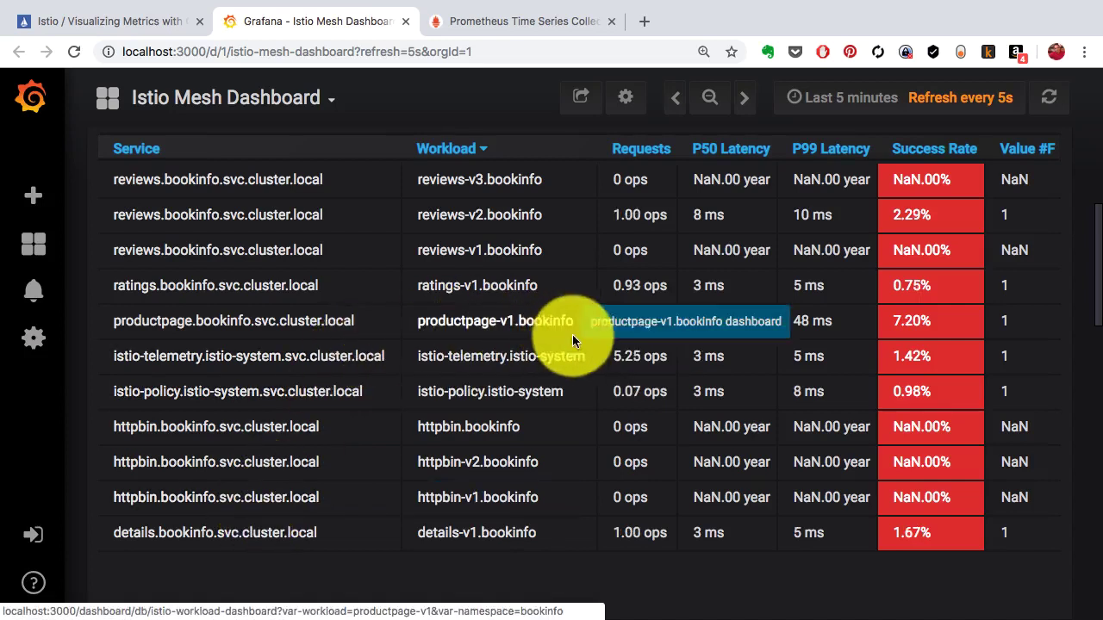
{"action": "scroll", "coordinate": [661, 327], "scroll_direction": "up", "scroll_amount": 2}
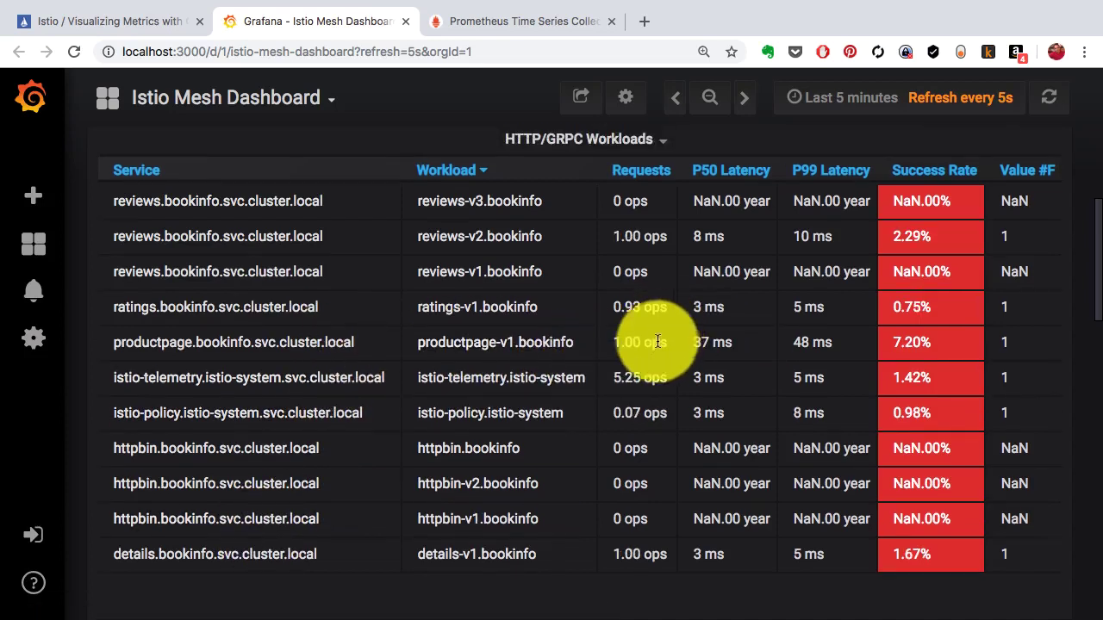
{"action": "scroll", "coordinate": [661, 332], "scroll_direction": "up", "scroll_amount": 1}
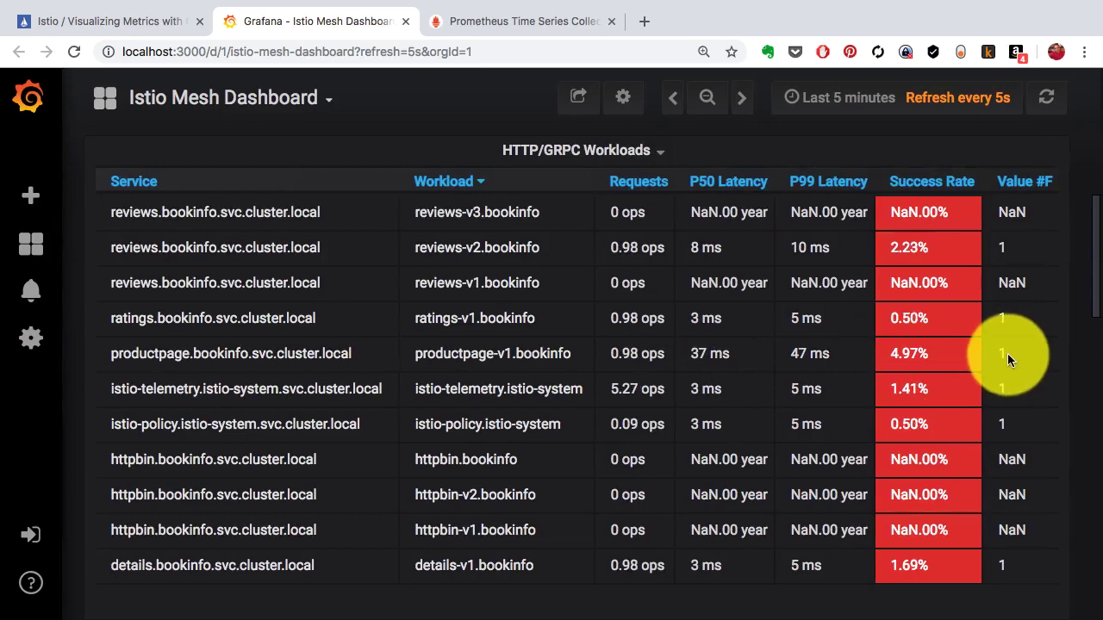
{"action": "scroll", "coordinate": [998, 348], "scroll_direction": "up", "scroll_amount": 3}
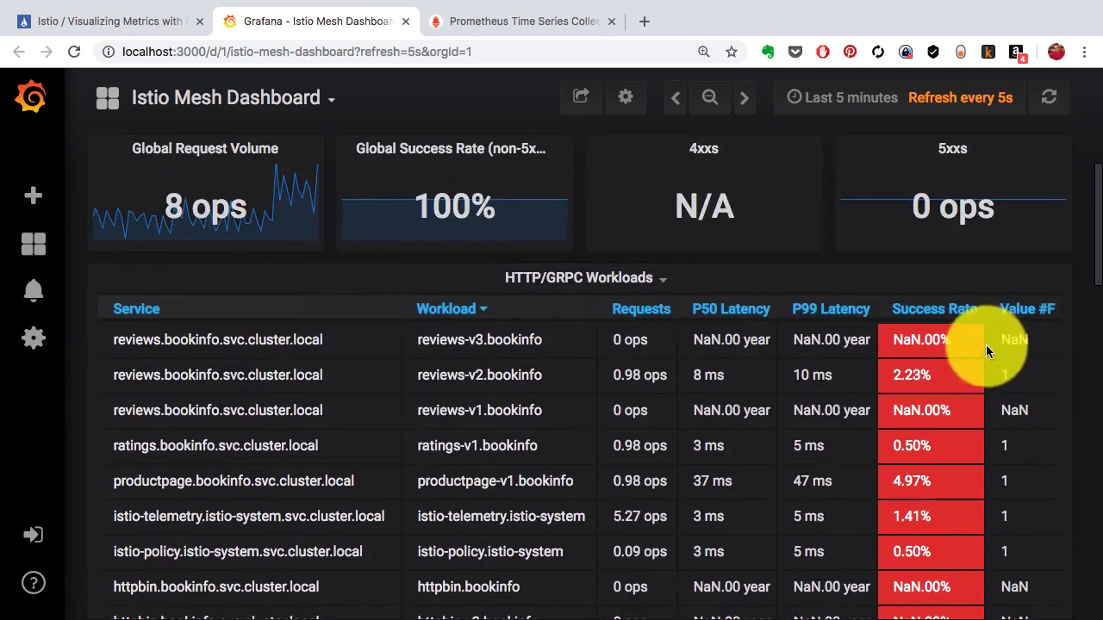
{"action": "scroll", "coordinate": [818, 359], "scroll_direction": "up", "scroll_amount": 3}
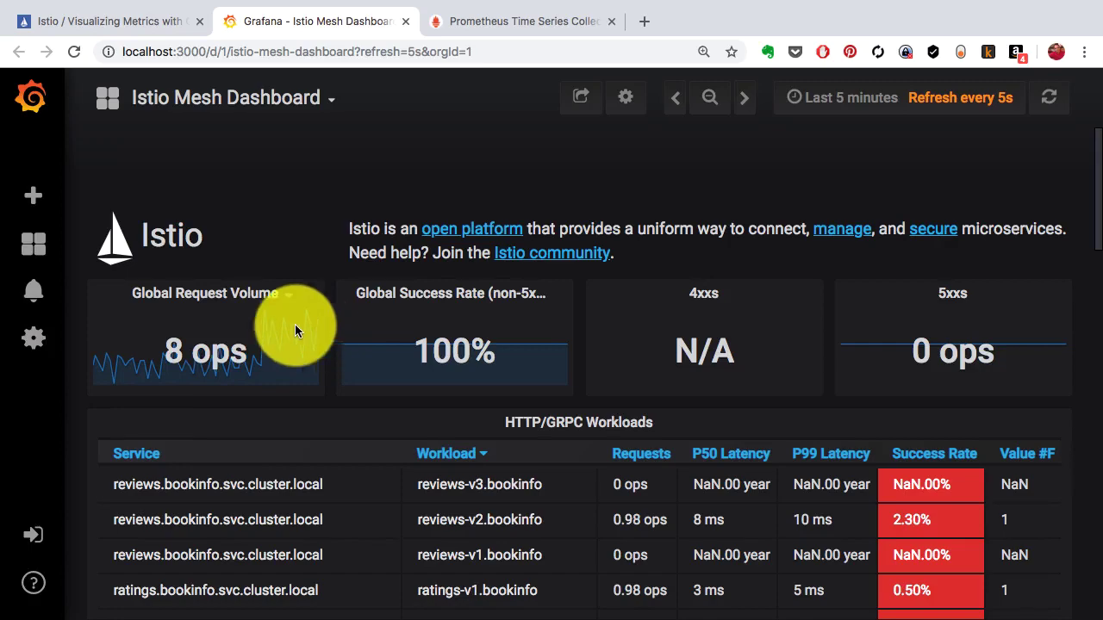
{"action": "key", "text": "ctrl+Right"}
{"action": "key", "text": "ctrl+Right"}
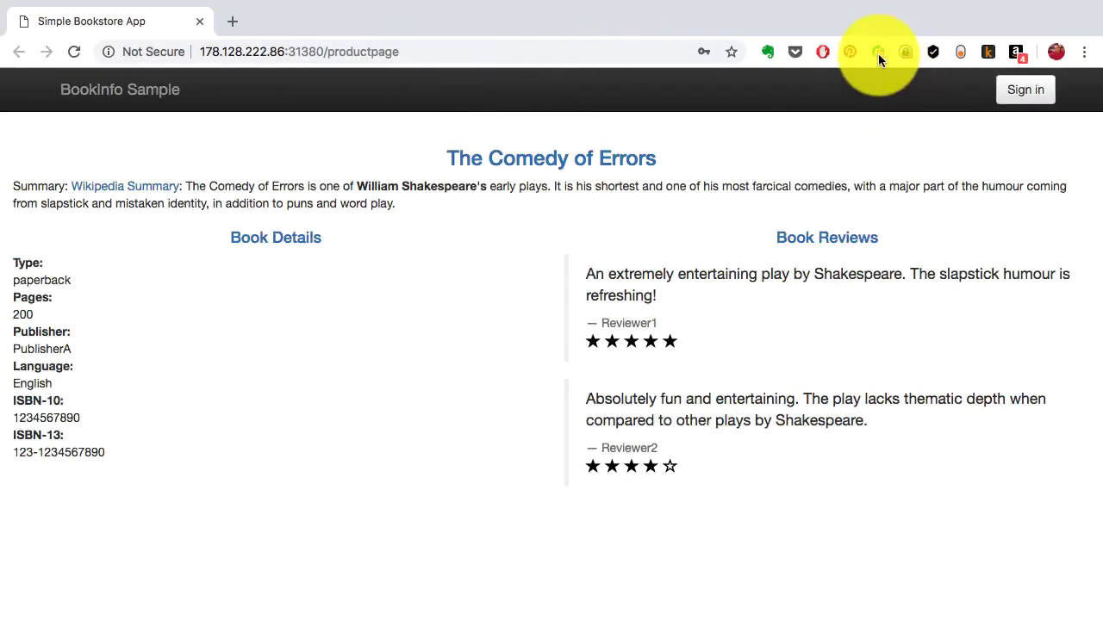
Start Easy Auto Refresh on the product page with a 3-second interval.
{"action": "left_click", "coordinate": [878, 53]}
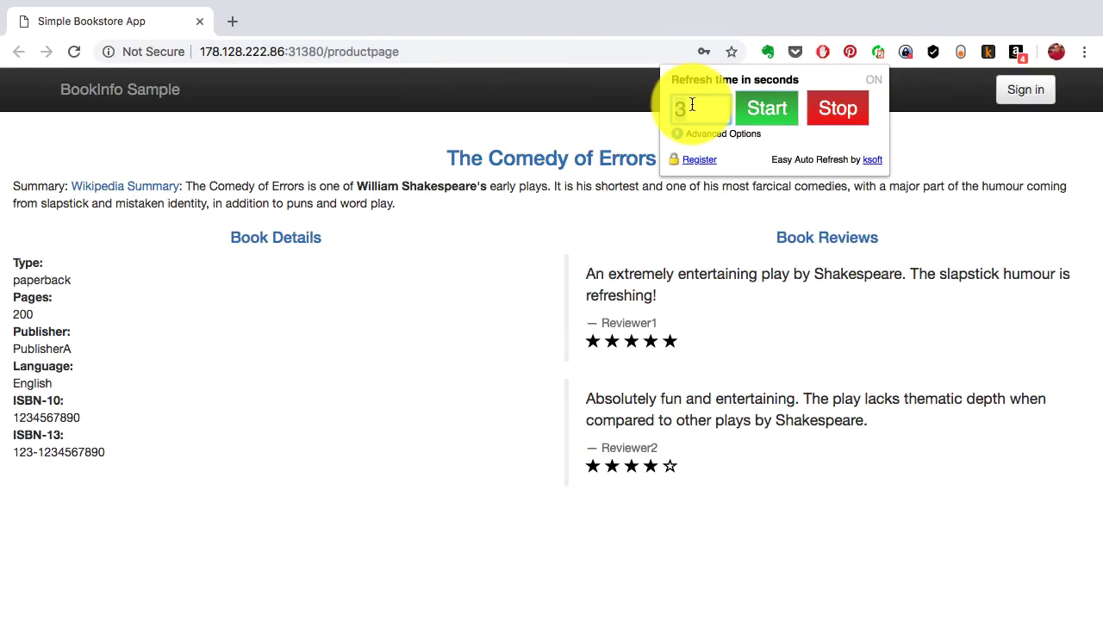
{"action": "left_click", "coordinate": [769, 110]}
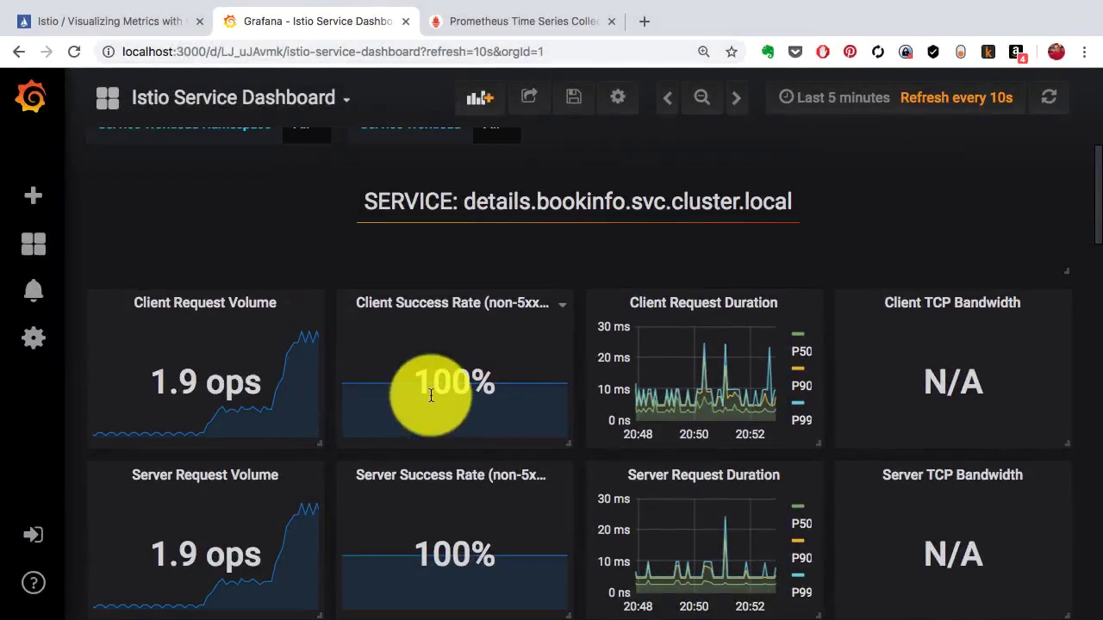
Scroll through the Istio Service Dashboard panels for details.bookinfo.svc.cluster.local.
{"action": "scroll", "coordinate": [431, 395], "scroll_direction": "down", "scroll_amount": 1}
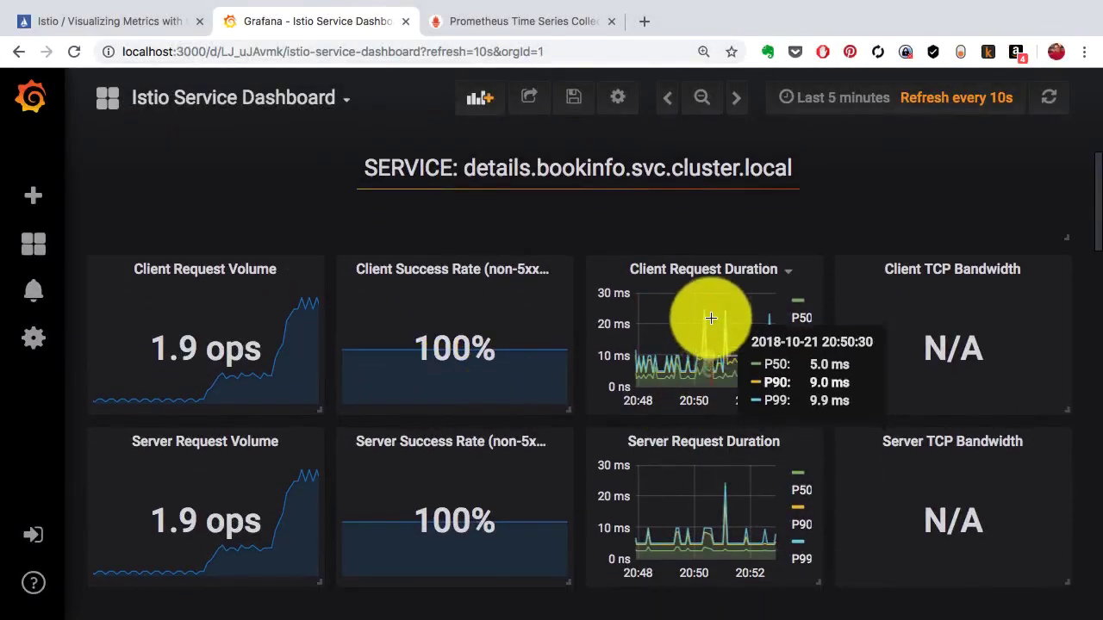
{"action": "scroll", "coordinate": [783, 334], "scroll_direction": "down", "scroll_amount": 2}
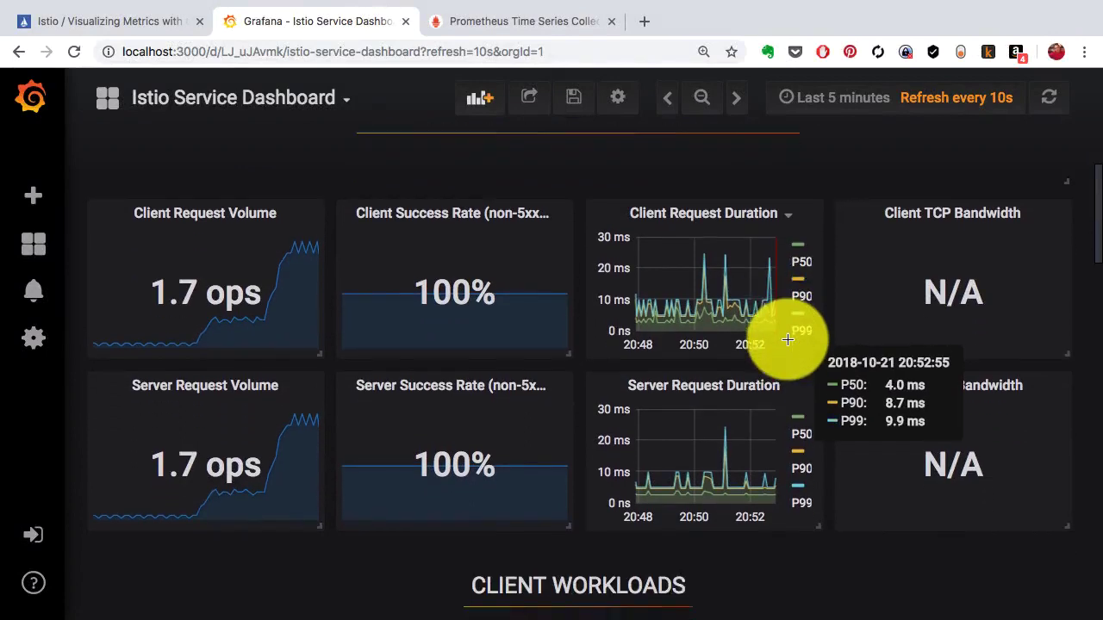
{"action": "scroll", "coordinate": [788, 341], "scroll_direction": "down", "scroll_amount": 1}
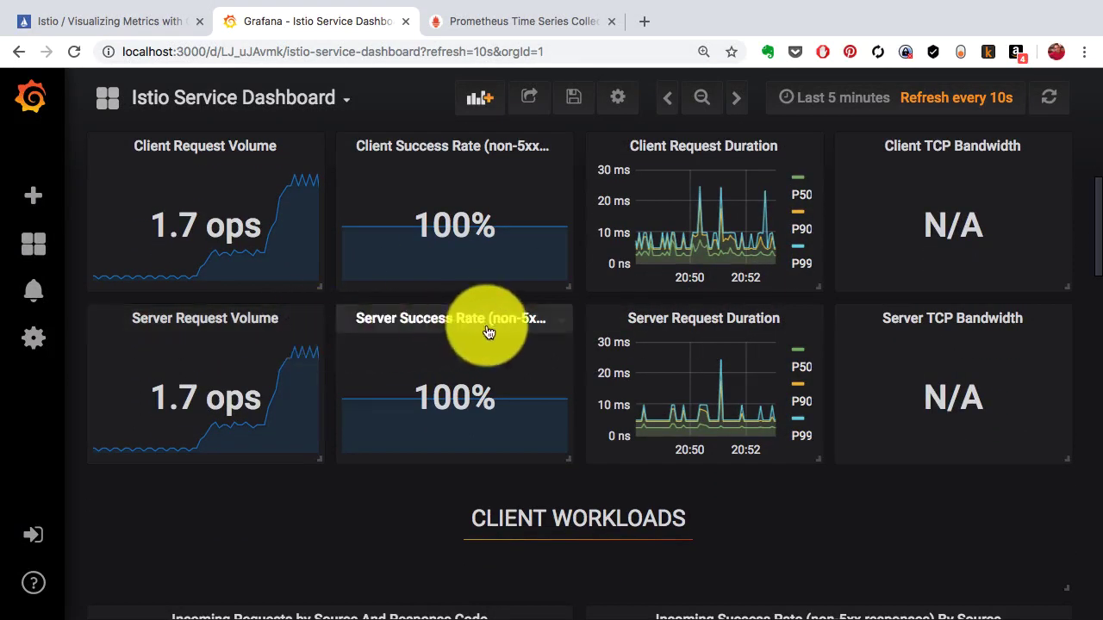
{"action": "scroll", "coordinate": [700, 338], "scroll_direction": "down", "scroll_amount": 2}
{"action": "scroll", "coordinate": [700, 338], "scroll_direction": "down", "scroll_amount": 5}
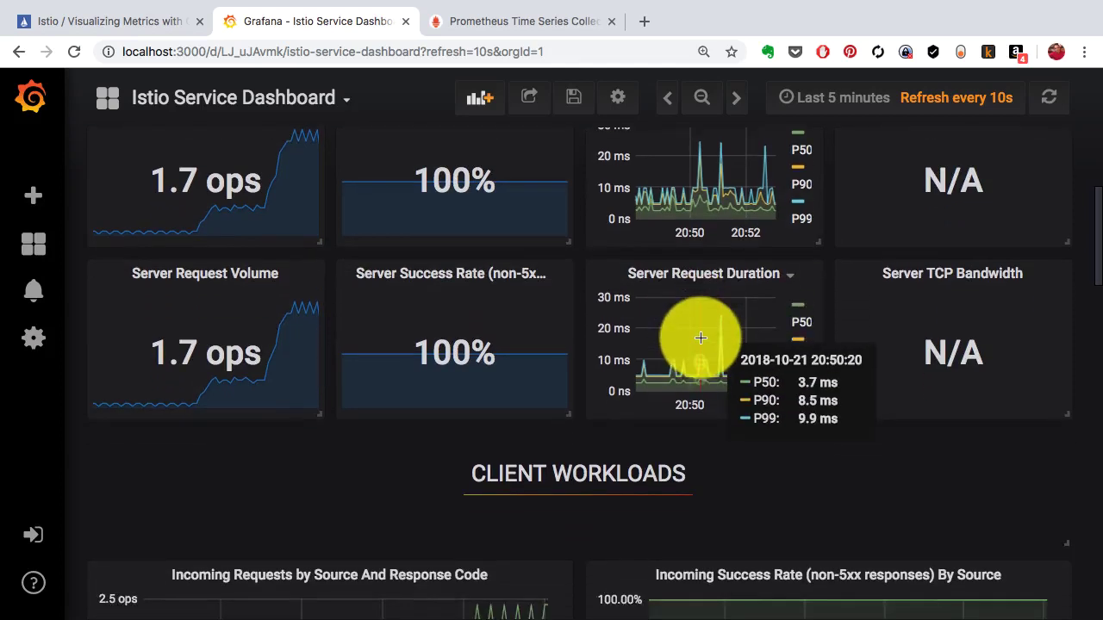
{"action": "scroll", "coordinate": [700, 338], "scroll_direction": "down", "scroll_amount": 2}
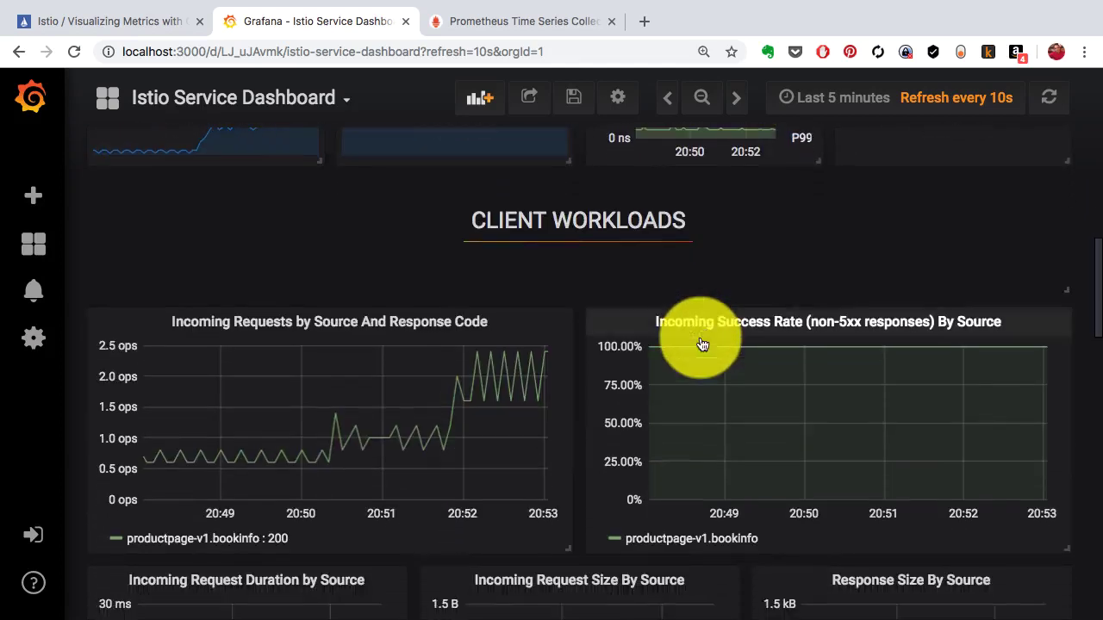
{"action": "scroll", "coordinate": [701, 338], "scroll_direction": "down", "scroll_amount": 3}
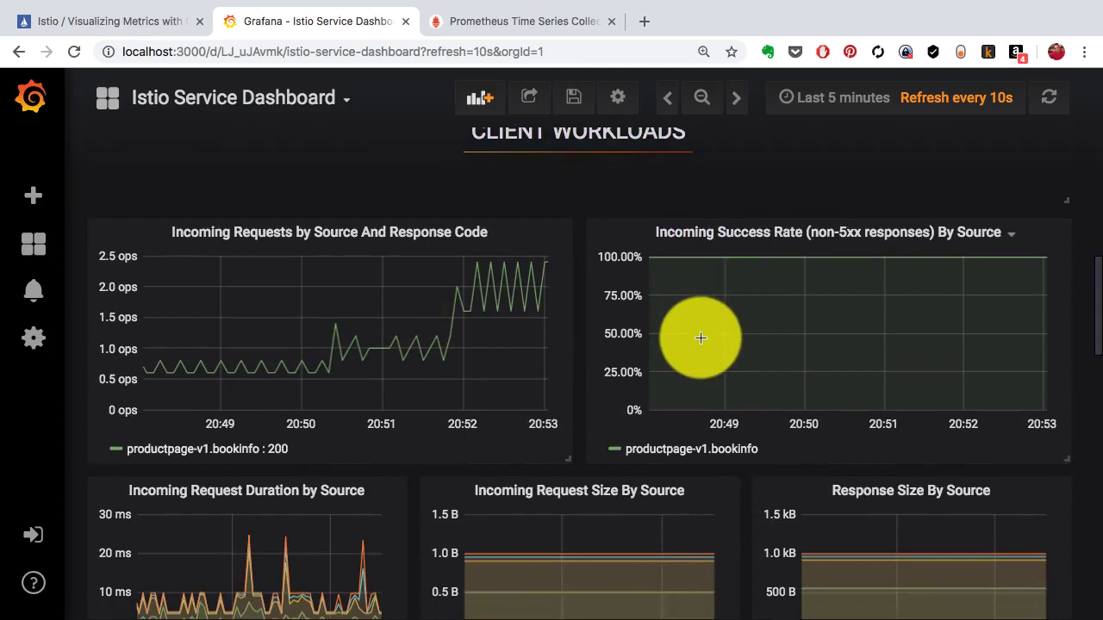
{"action": "scroll", "coordinate": [696, 338], "scroll_direction": "down", "scroll_amount": 2}
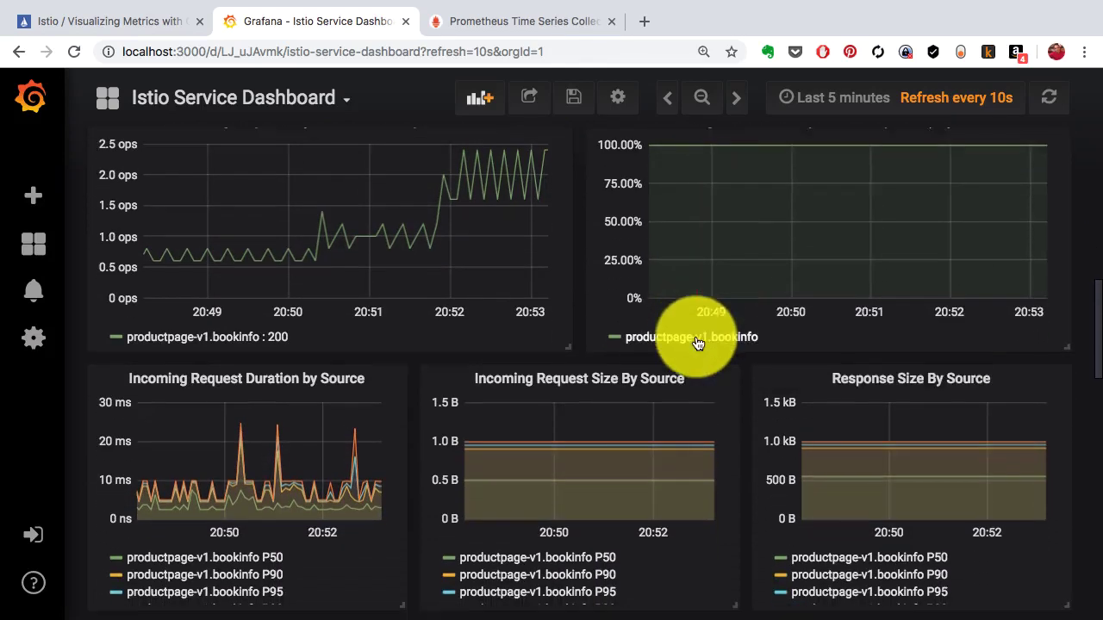
{"action": "scroll", "coordinate": [686, 335], "scroll_direction": "down", "scroll_amount": 3}
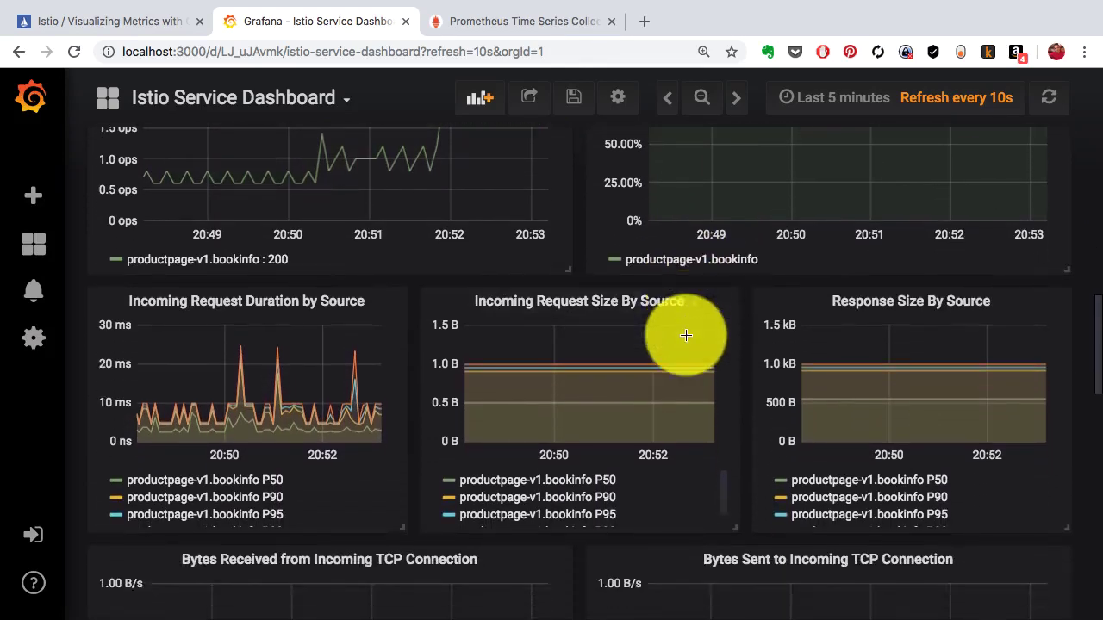
{"action": "scroll", "coordinate": [686, 335], "scroll_direction": "down", "scroll_amount": 12}
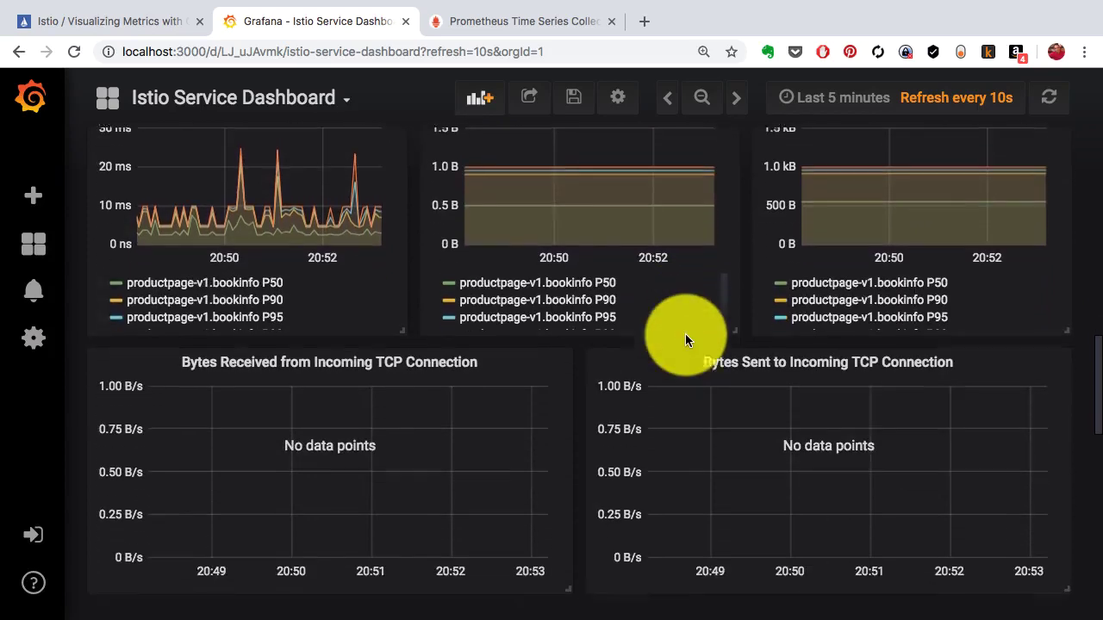
{"action": "scroll", "coordinate": [686, 335], "scroll_direction": "down", "scroll_amount": 6}
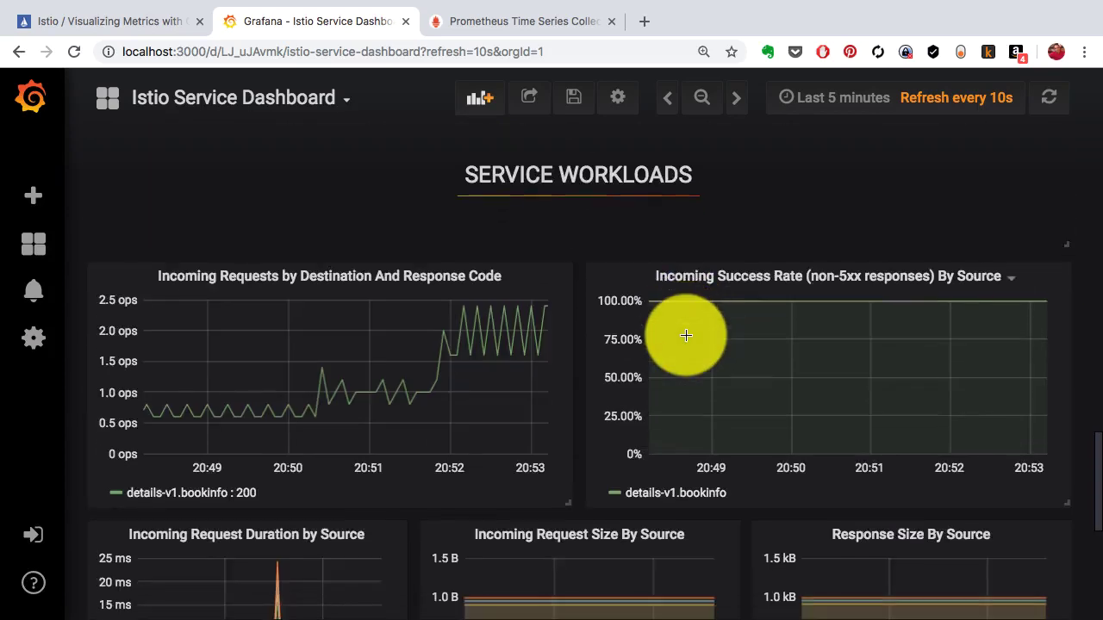
{"action": "scroll", "coordinate": [686, 335], "scroll_direction": "down", "scroll_amount": 4}
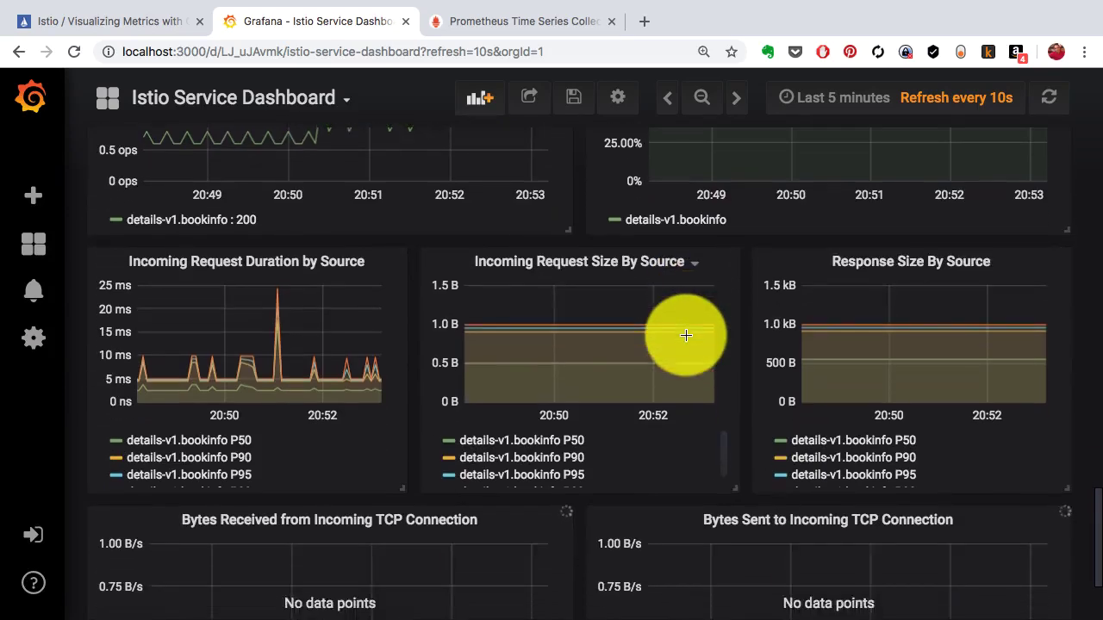
{"action": "scroll", "coordinate": [685, 333], "scroll_direction": "up", "scroll_amount": 20}
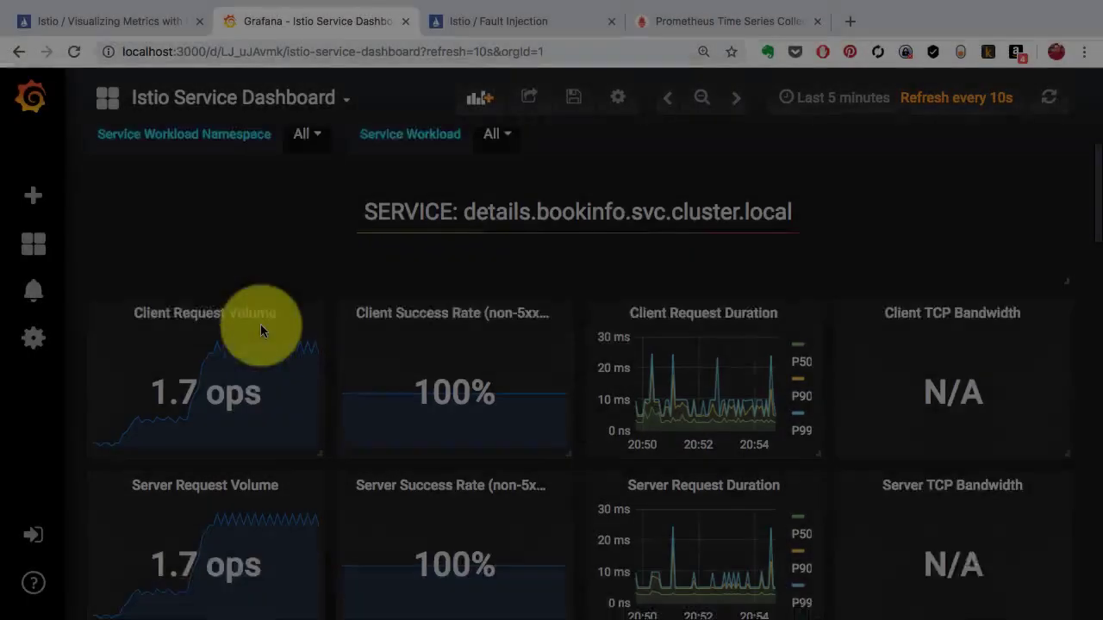
{"action": "scroll", "coordinate": [261, 330], "scroll_direction": "down", "scroll_amount": 1}
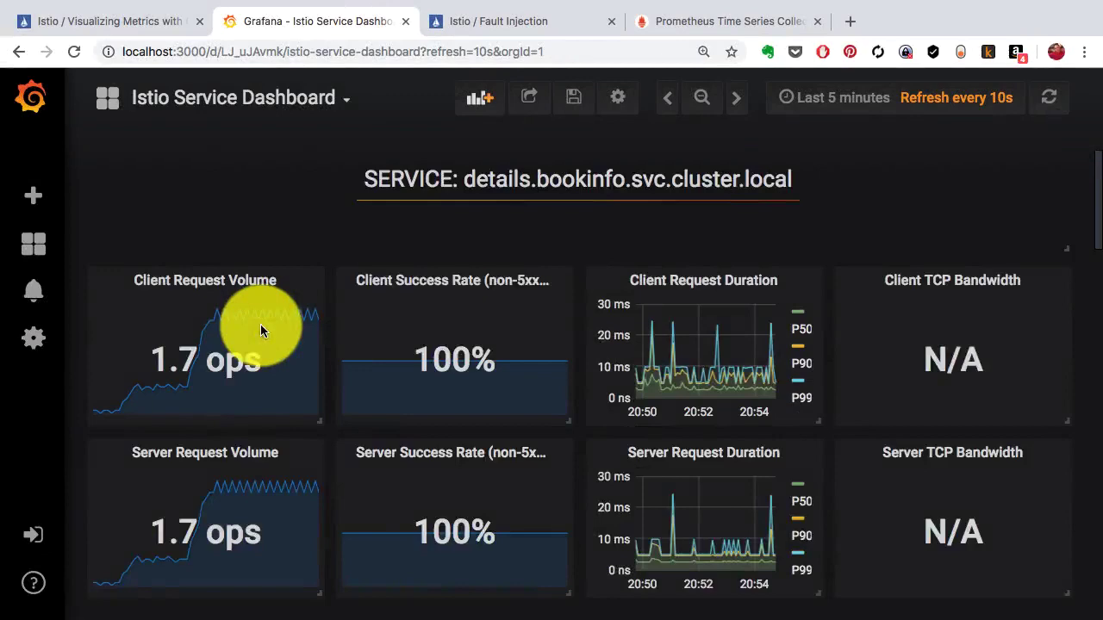
{"action": "scroll", "coordinate": [260, 324], "scroll_direction": "down", "scroll_amount": 5}
{"action": "scroll", "coordinate": [260, 324], "scroll_direction": "down", "scroll_amount": 3}
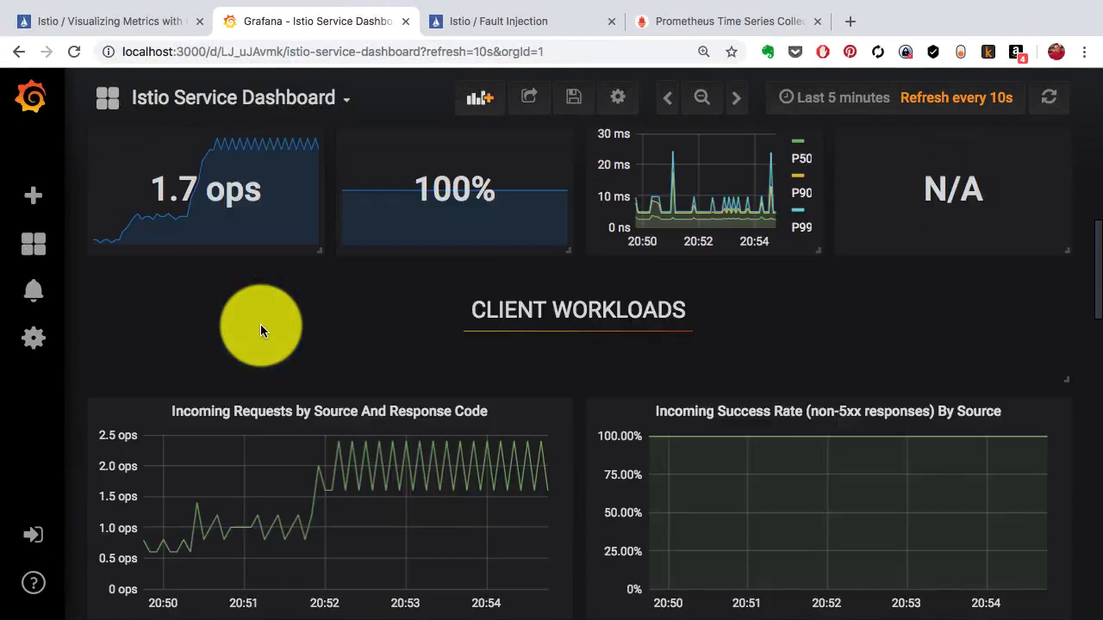
{"action": "scroll", "coordinate": [261, 324], "scroll_direction": "down", "scroll_amount": 7}
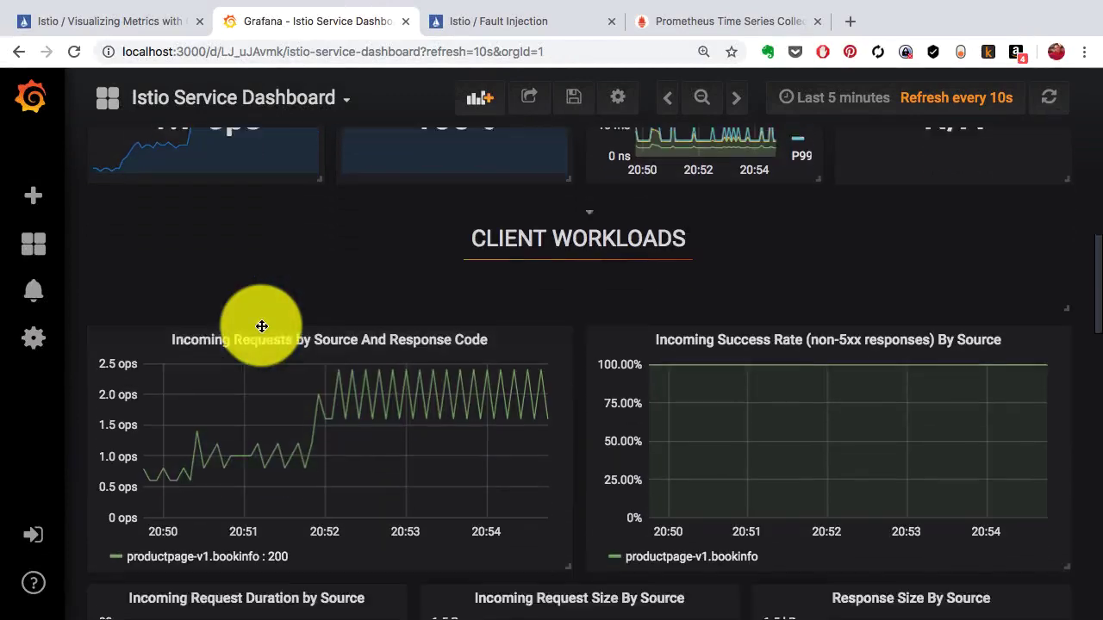
{"action": "scroll", "coordinate": [261, 324], "scroll_direction": "down", "scroll_amount": 20}
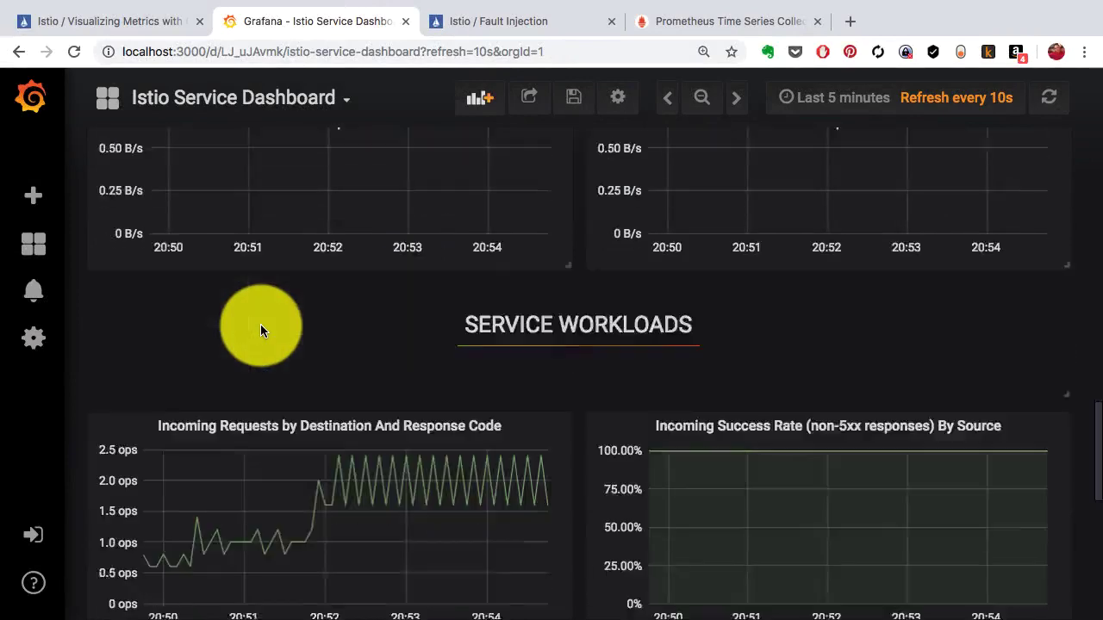
{"action": "scroll", "coordinate": [261, 325], "scroll_direction": "down", "scroll_amount": 5}
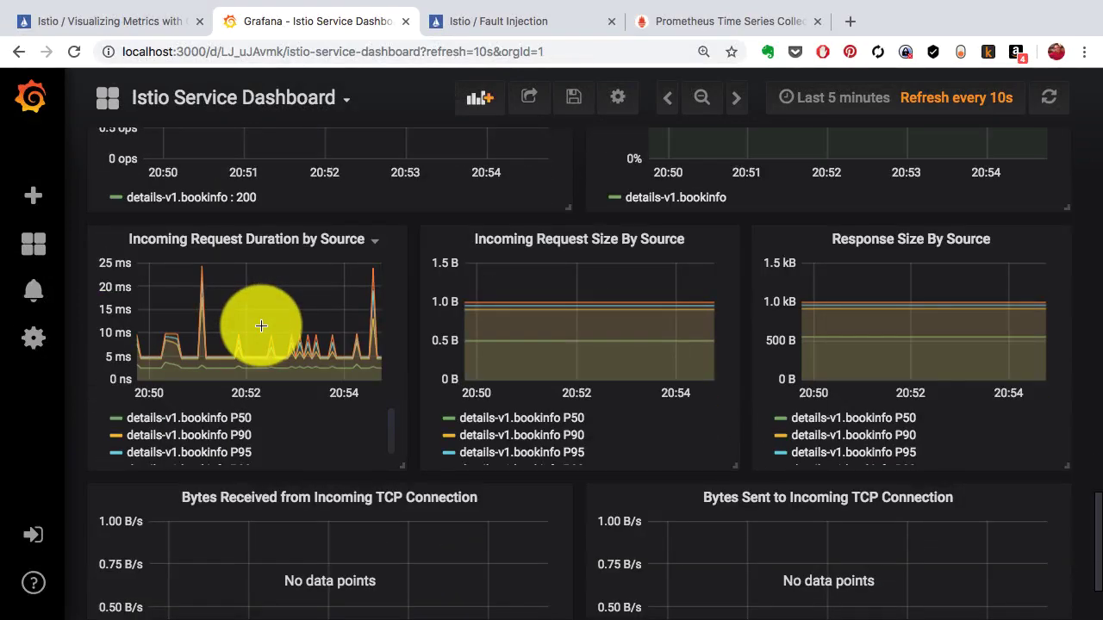
{"action": "scroll", "coordinate": [262, 325], "scroll_direction": "down", "scroll_amount": 2}
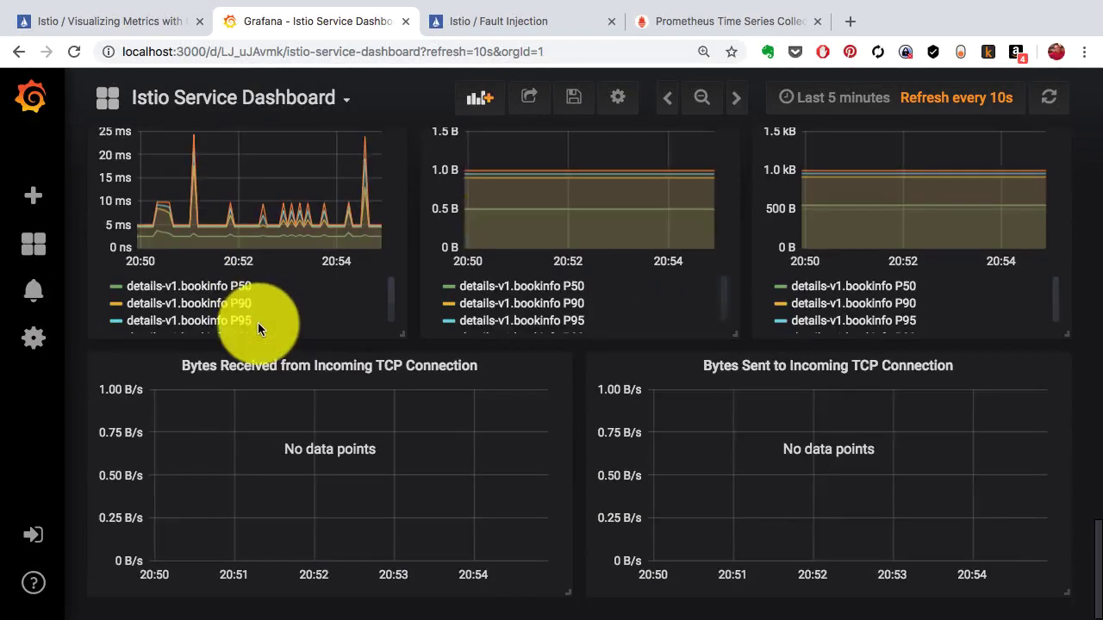
{"action": "scroll", "coordinate": [258, 323], "scroll_direction": "up", "scroll_amount": 7}
{"action": "scroll", "coordinate": [258, 324], "scroll_direction": "up", "scroll_amount": 20}
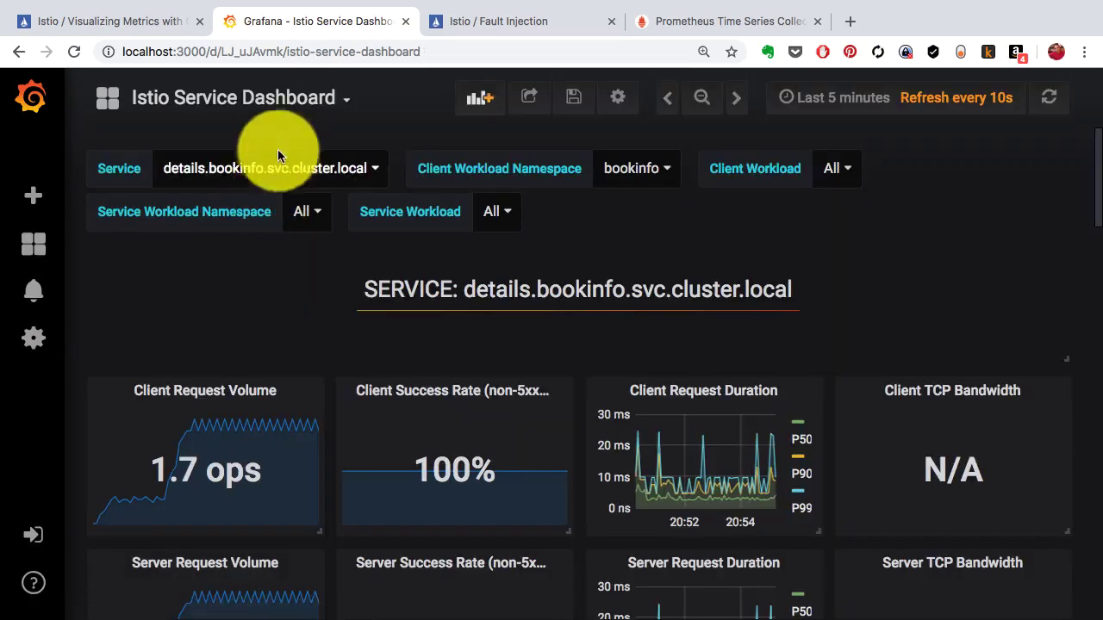
Switch to the Istio Mesh Dashboard, now showing 12 ops global volume at 100% success.
{"action": "left_click", "coordinate": [287, 99]}
{"action": "left_click", "coordinate": [221, 240]}
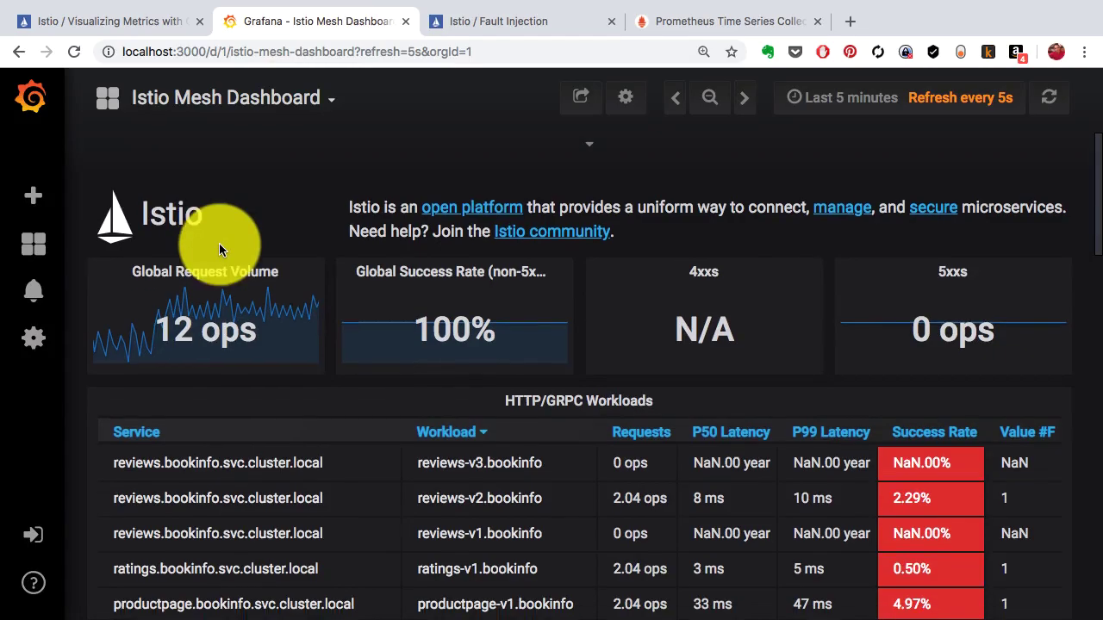
{"action": "scroll", "coordinate": [219, 244], "scroll_direction": "down", "scroll_amount": 5}
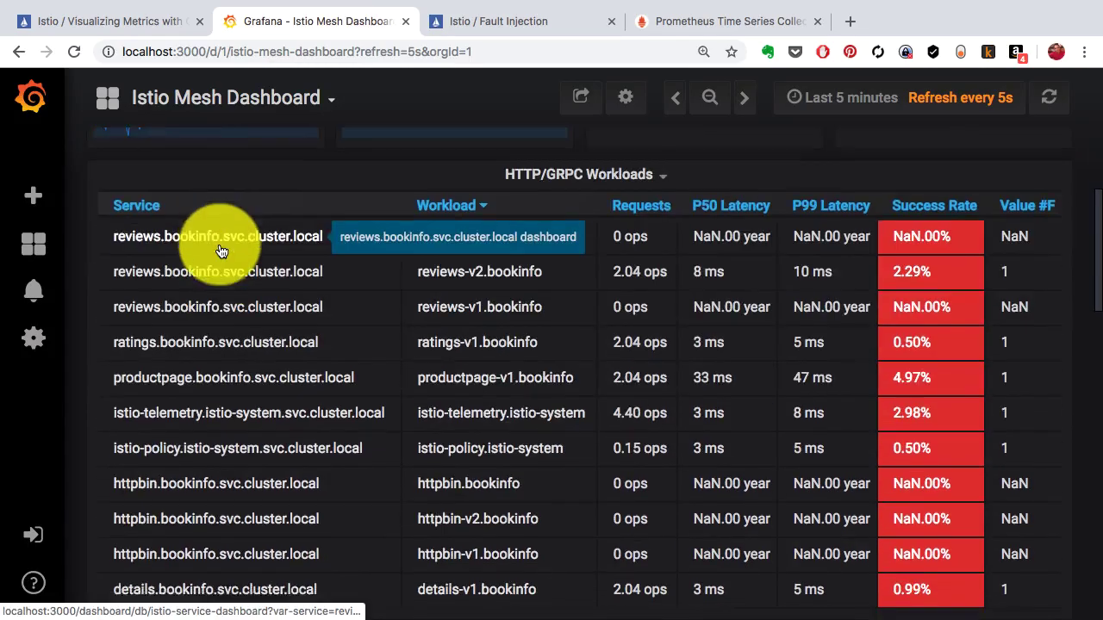
In the terminal, clear the screen and list virtual services with kubectl get virtualservice.
{"action": "scroll", "coordinate": [219, 244], "scroll_direction": "up", "scroll_amount": 5}
{"action": "key", "text": "ctrl+Right"}
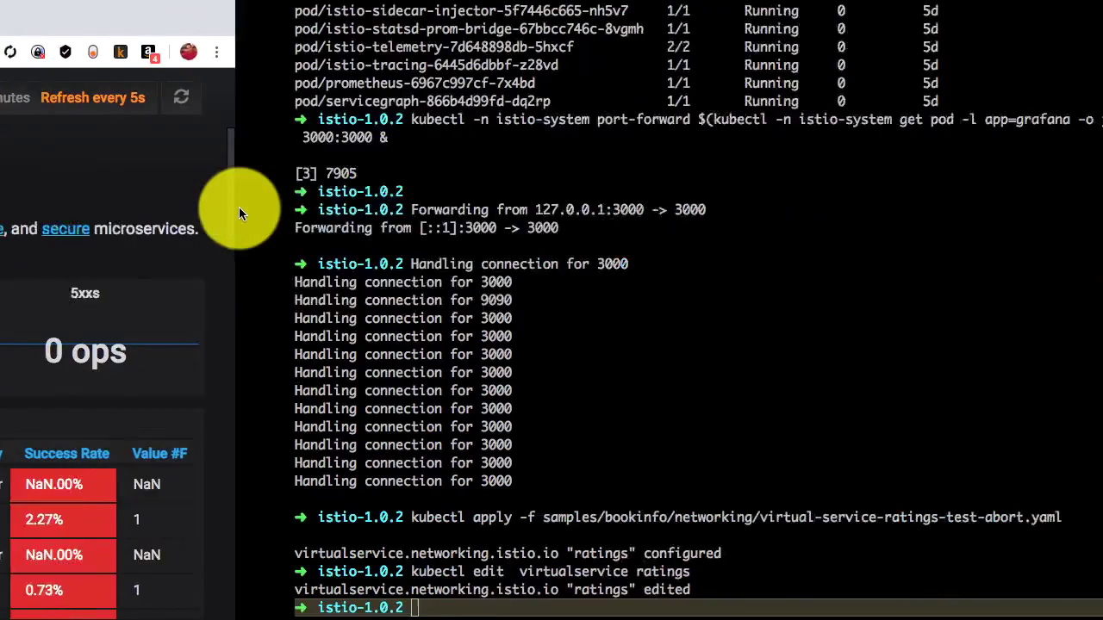
{"action": "key", "text": "ctrl+l"}
{"action": "type", "text": "kubectl get virtualservice"}
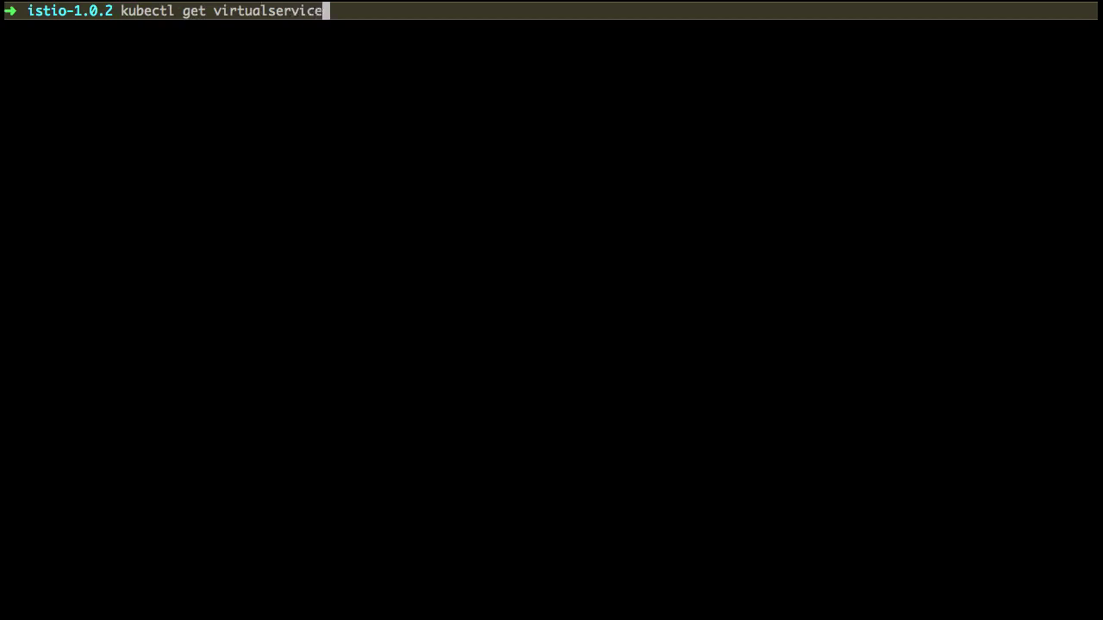
{"action": "key", "text": "Return"}
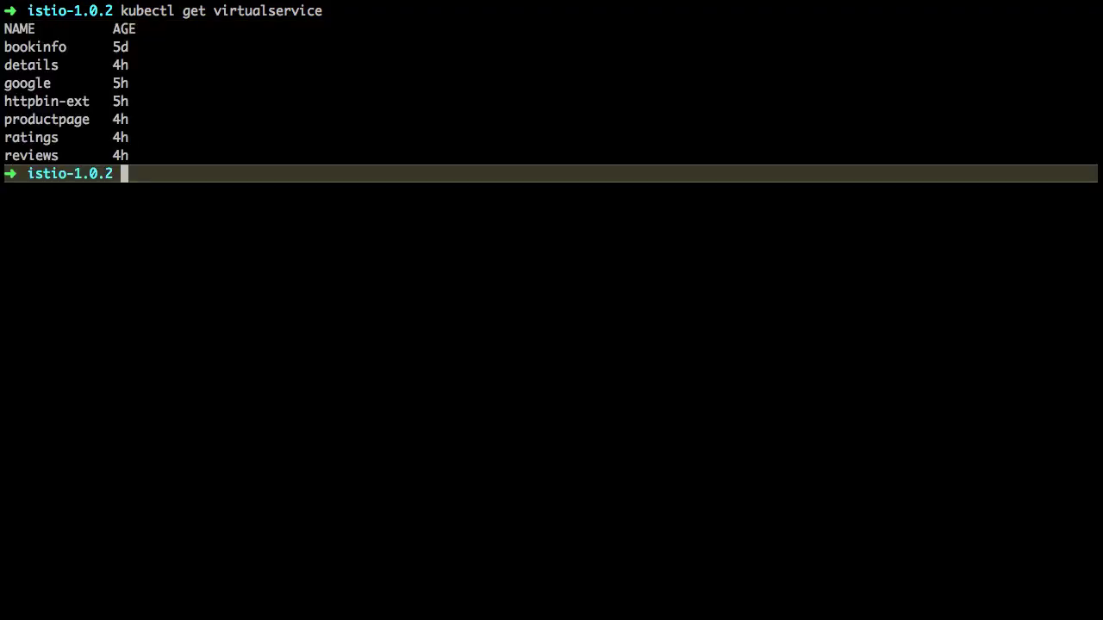
Print the ratings virtual service with -o yaml, revealing the 40% HTTP 500 abort fault.
{"action": "key", "text": "Up"}
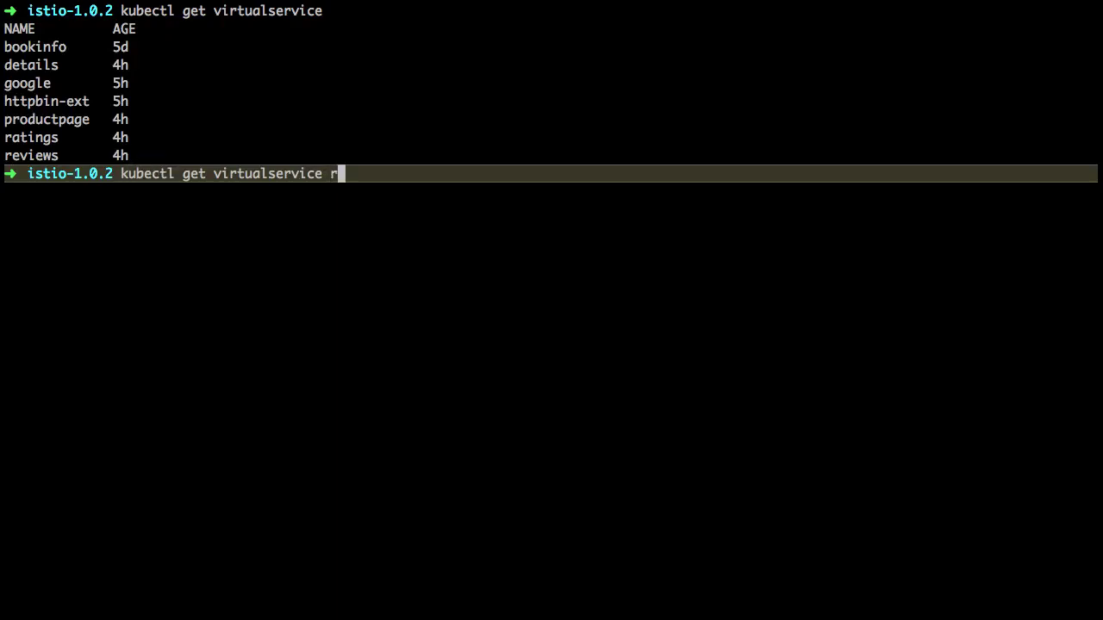
{"action": "type", "text": "ratings -o ya"}
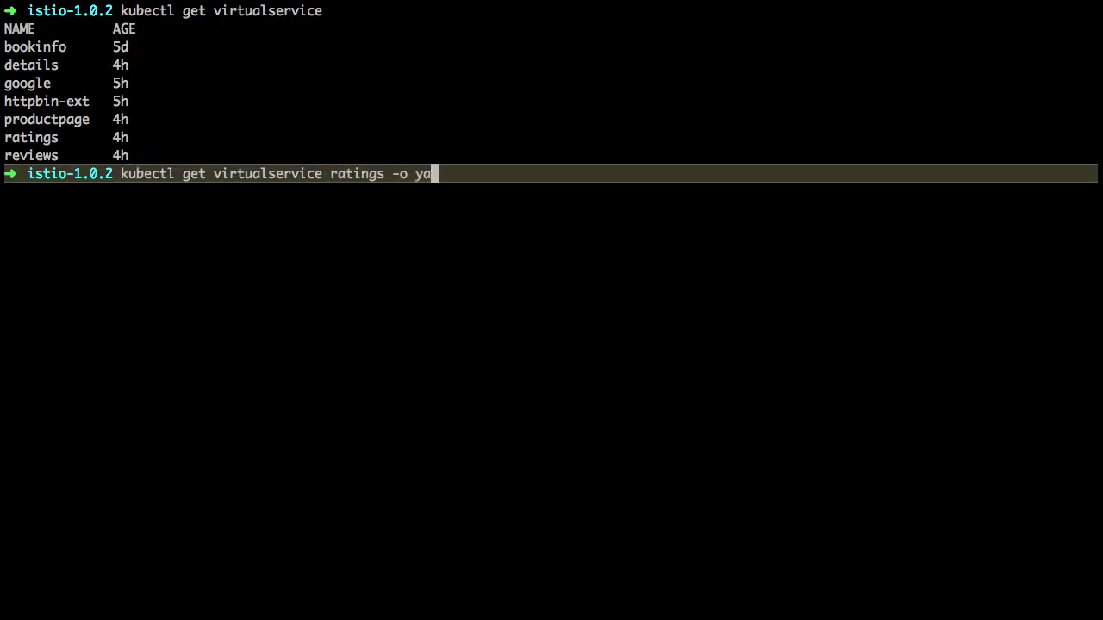
{"action": "type", "text": "ml"}
{"action": "key", "text": "Return"}
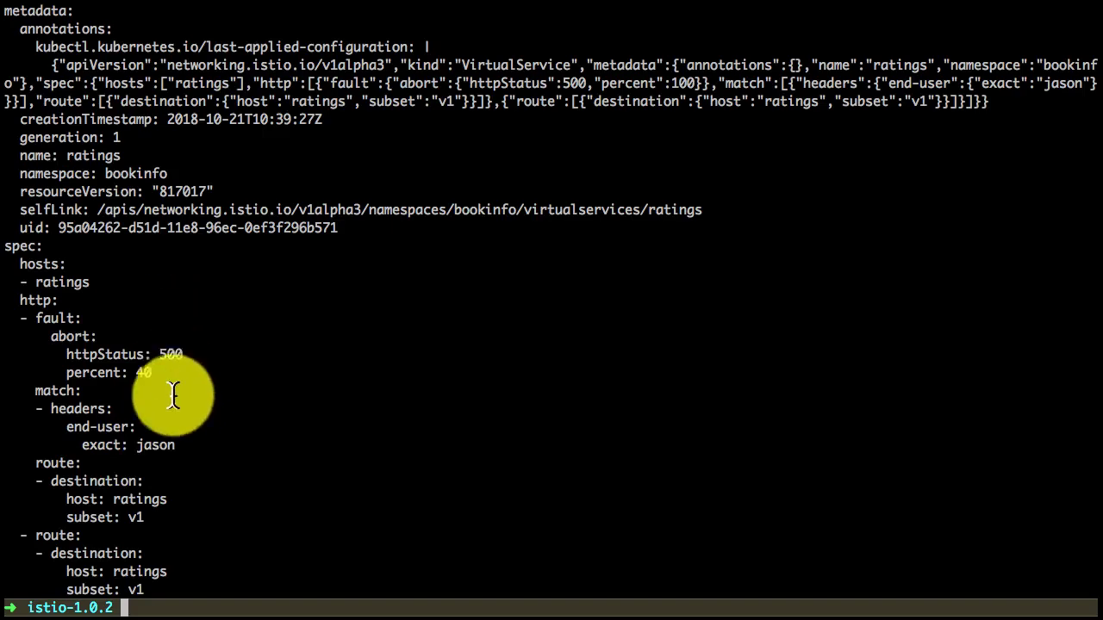
{"action": "key", "text": "ctrl+Right"}
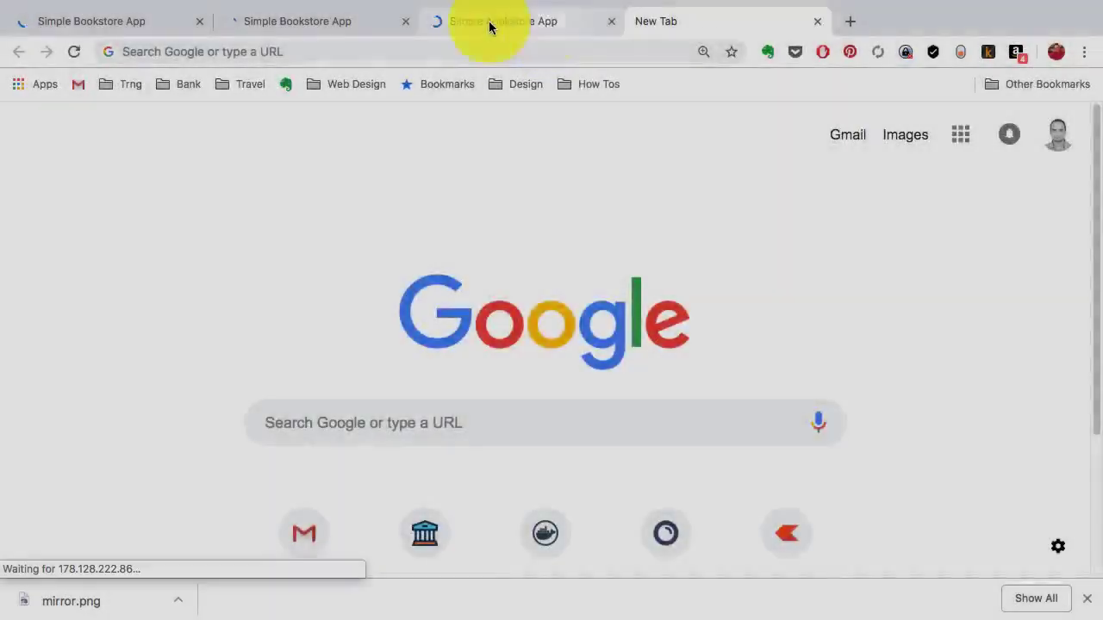
Copy the productpage URL into a fresh tab and load it.
{"action": "left_click", "coordinate": [489, 27]}
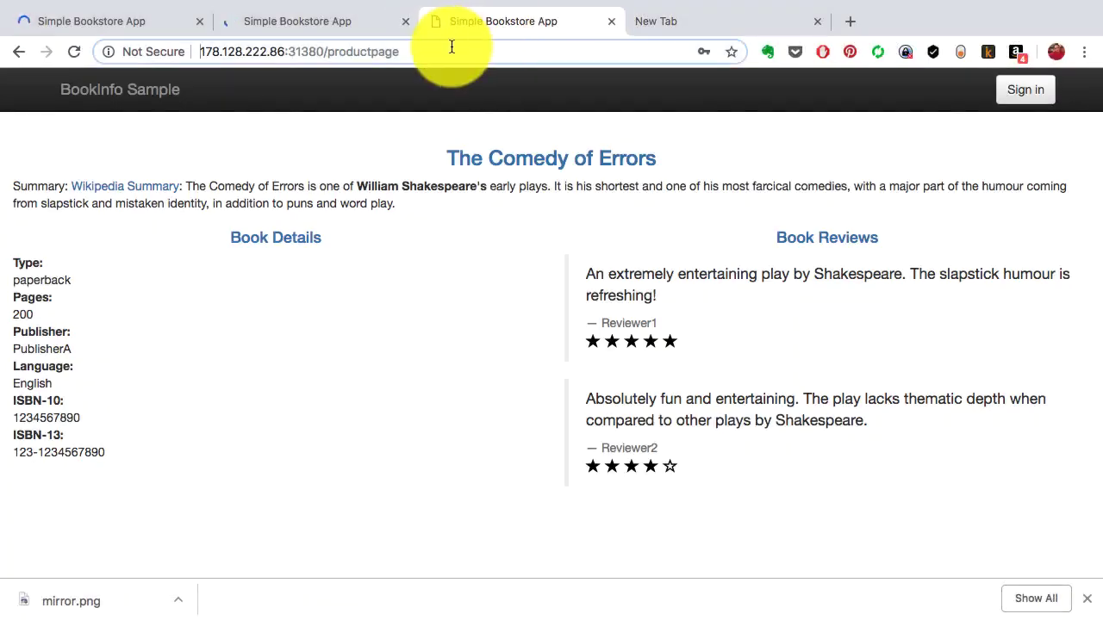
{"action": "left_click", "coordinate": [454, 44]}
{"action": "key", "text": "super+c"}
{"action": "key", "text": "super+t"}
{"action": "key", "text": "super+v"}
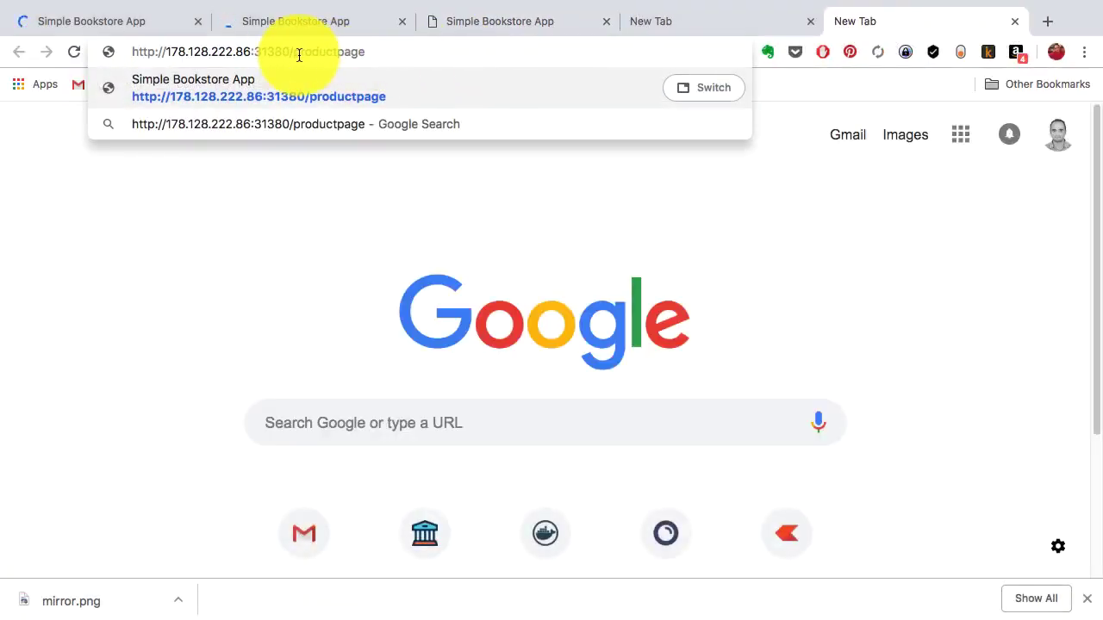
{"action": "left_click", "coordinate": [555, 164]}
{"action": "left_click", "coordinate": [453, 58]}
{"action": "key", "text": "Return"}
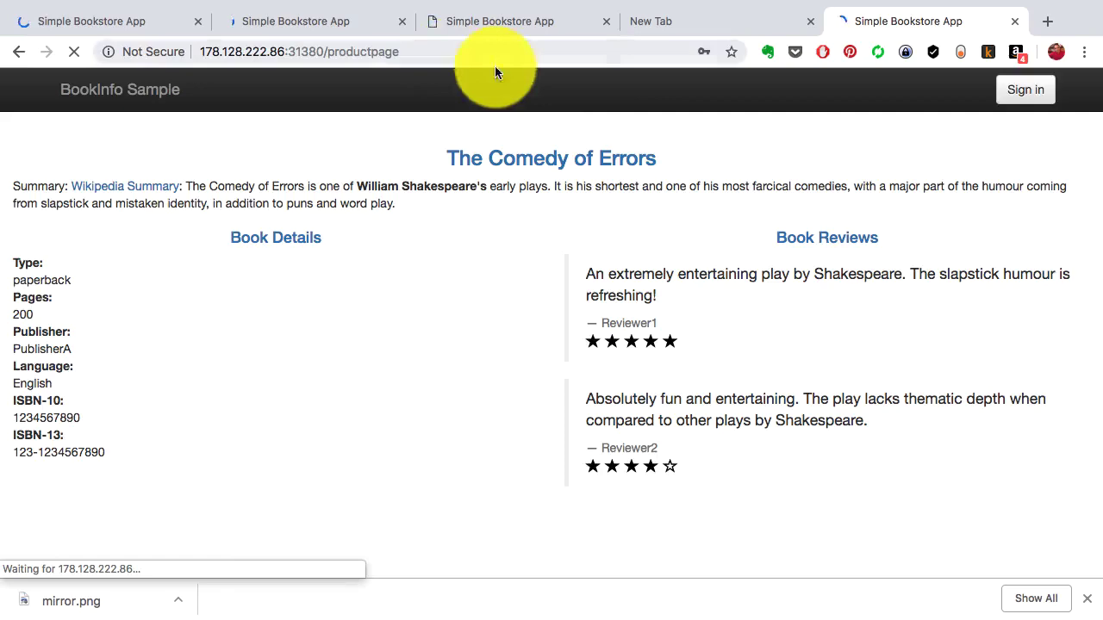
Sign in as the test user and start Easy Auto Refresh at 2 seconds.
{"action": "left_click", "coordinate": [878, 52]}
{"action": "left_click", "coordinate": [1025, 90]}
{"action": "left_click", "coordinate": [343, 255]}
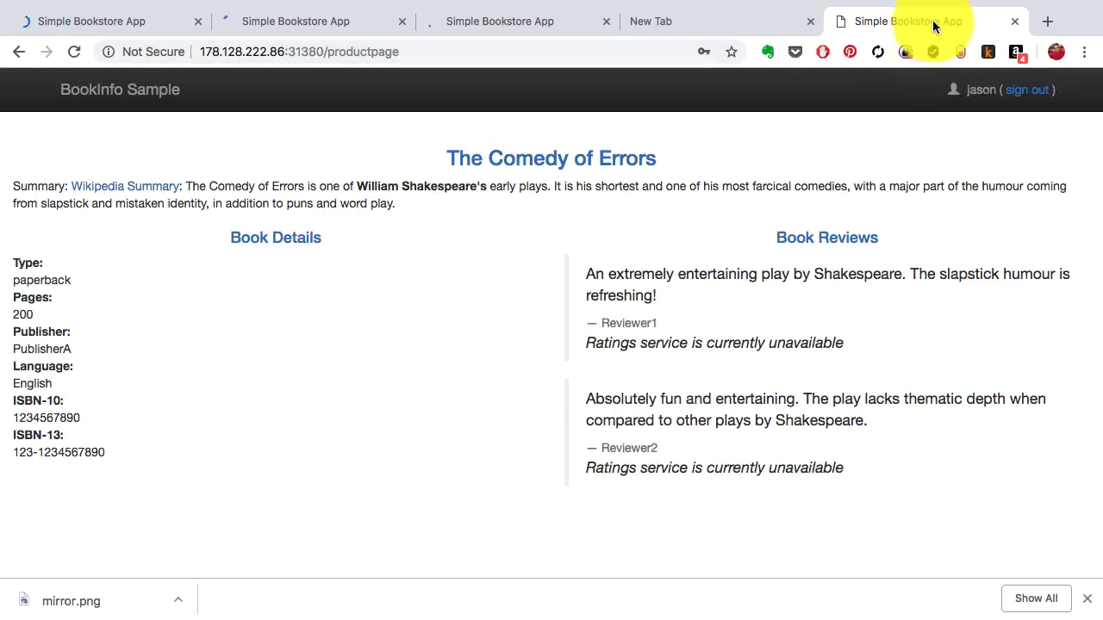
{"action": "left_click", "coordinate": [875, 54]}
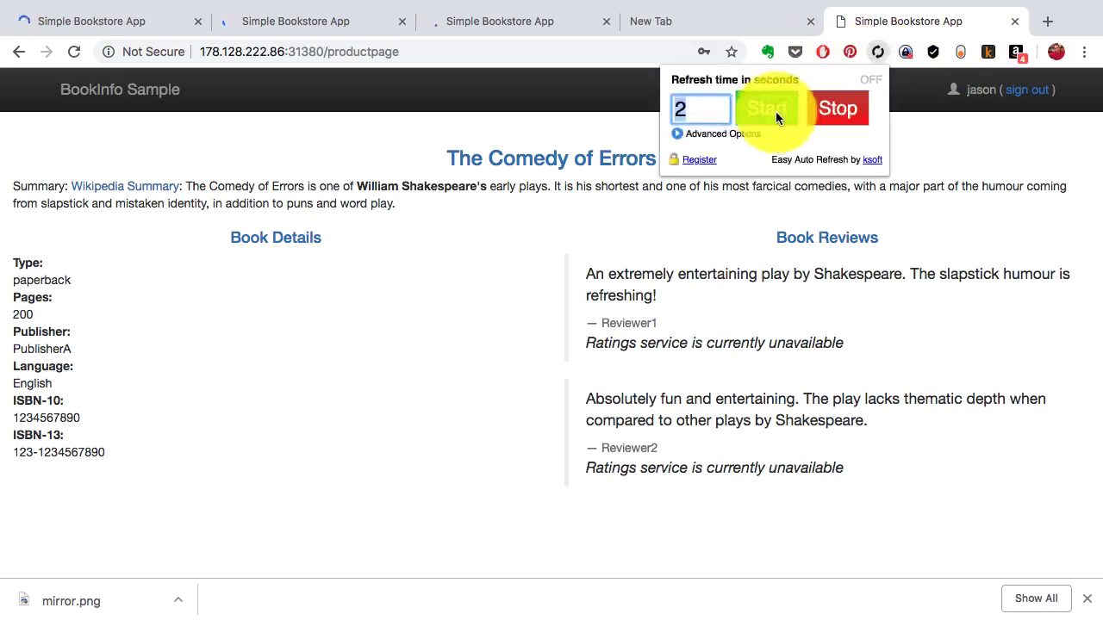
{"action": "left_click", "coordinate": [775, 110]}
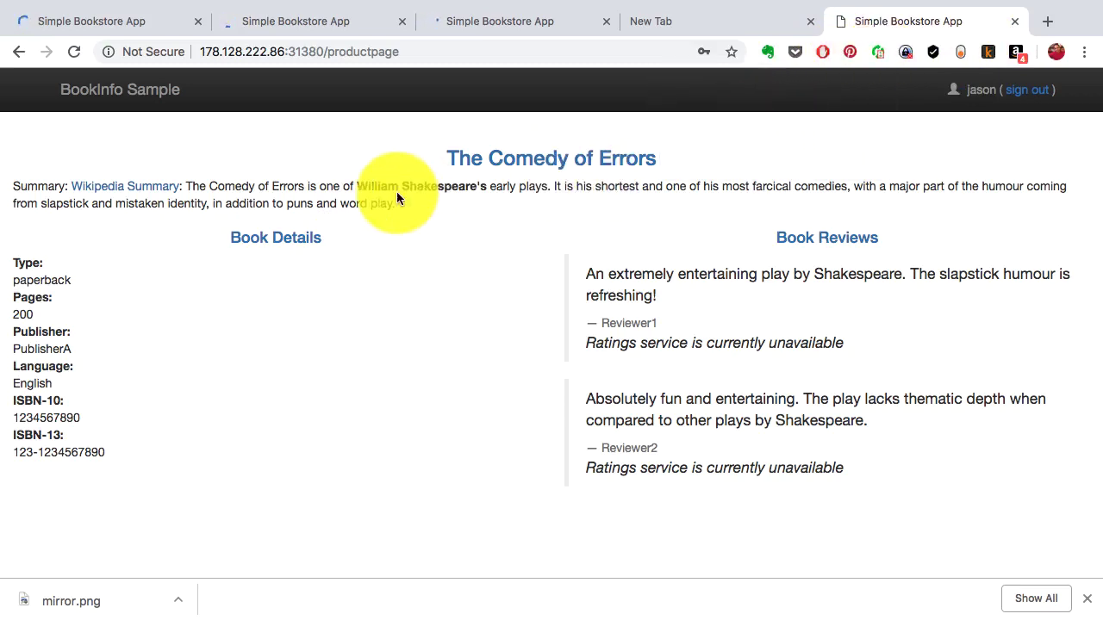
Clear the terminal, then reload the product page several times to check the ratings.
{"action": "key", "text": "super+Tab"}
{"action": "key", "text": "ctrl+l"}
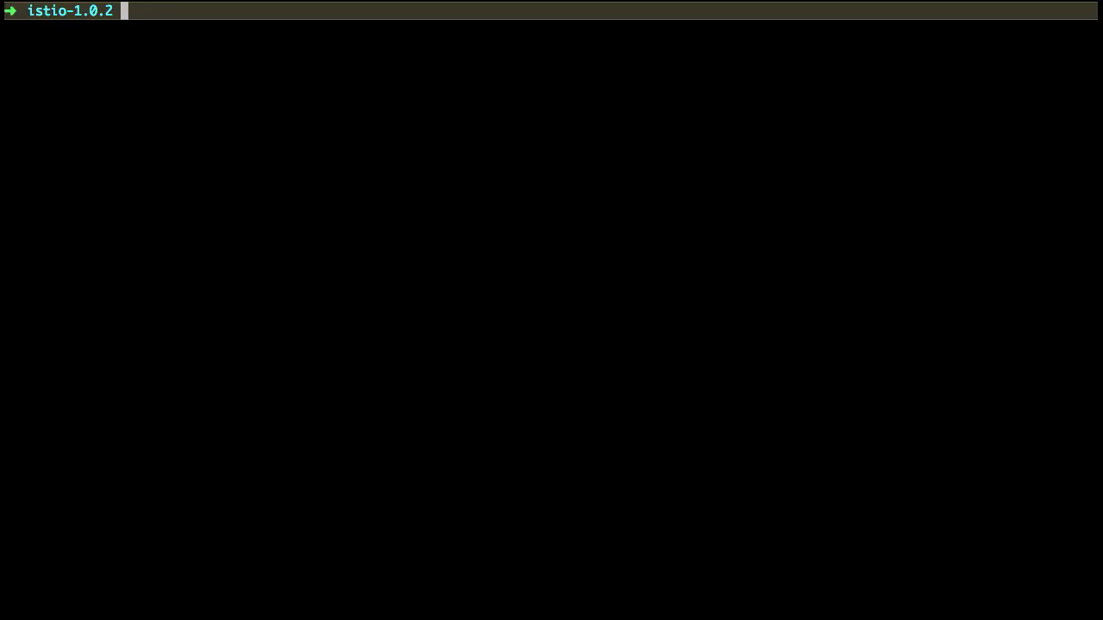
{"action": "key", "text": "super+Tab"}
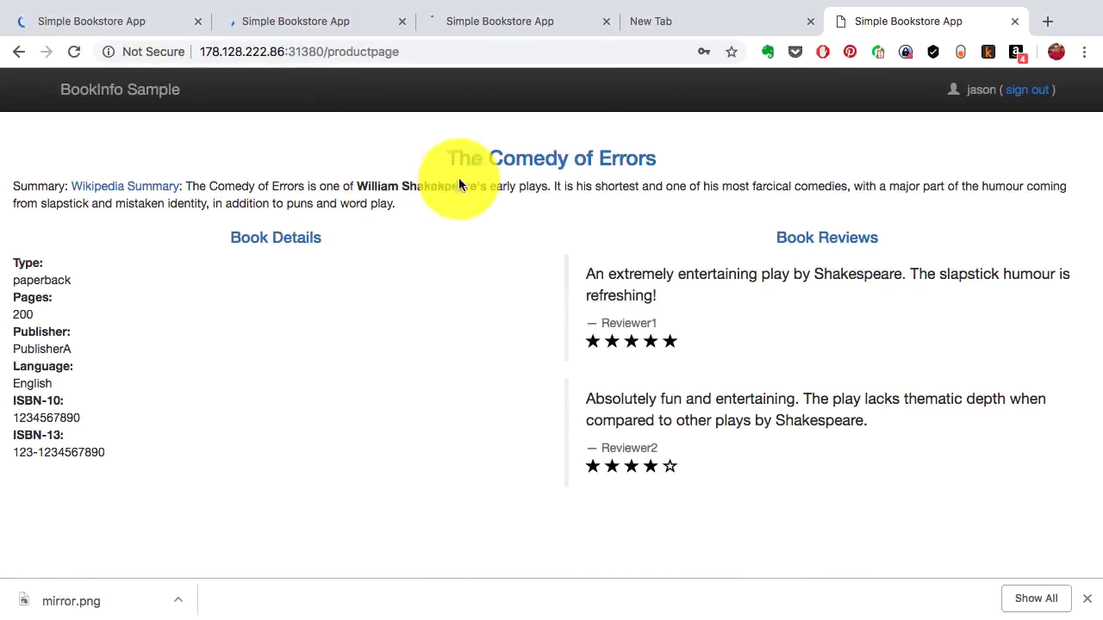
{"action": "key", "text": "super+r"}
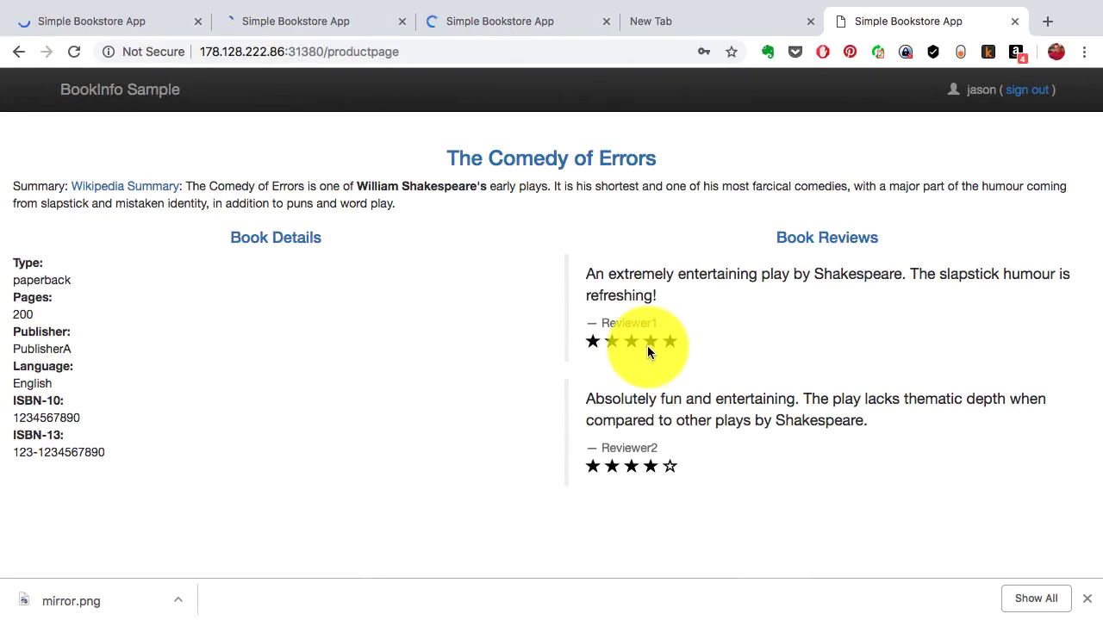
{"action": "key", "text": "super+r"}
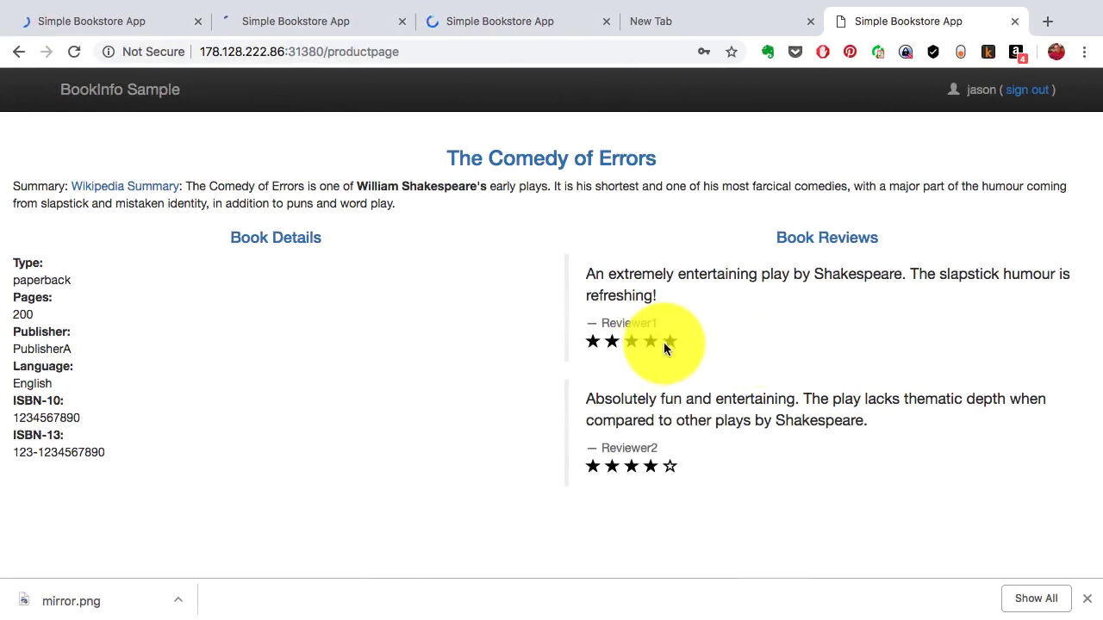
{"action": "key", "text": "super+r"}
{"action": "key", "text": "super+r"}
{"action": "key", "text": "super+r"}
{"action": "key", "text": "super+r"}
{"action": "key", "text": "super+r"}
{"action": "key", "text": "ctrl+Left"}
{"action": "key", "text": "ctrl+Left"}
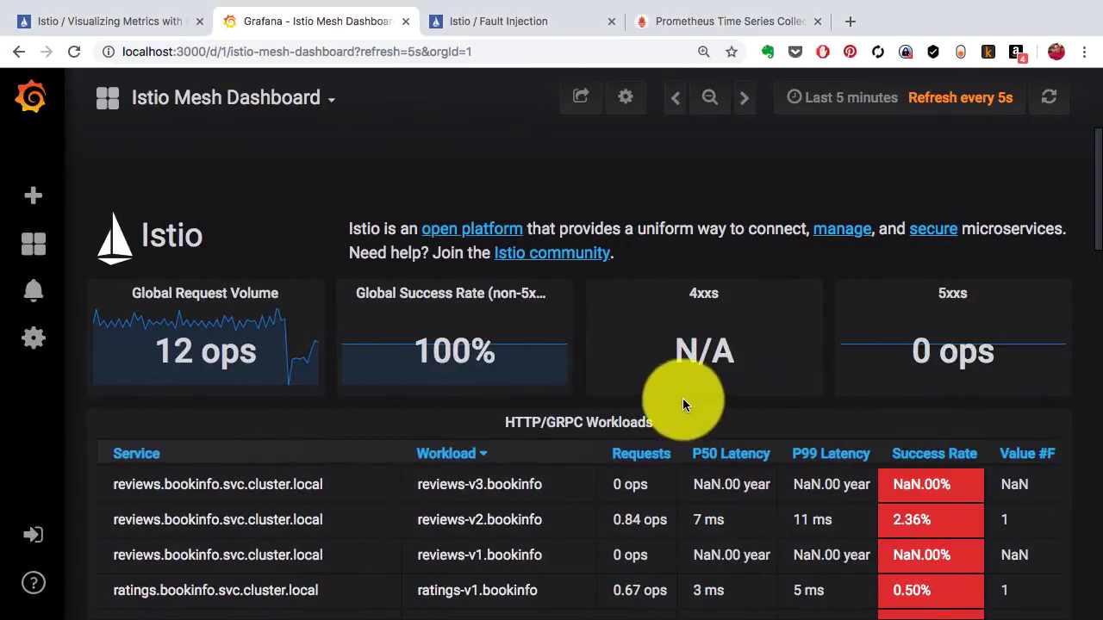
Open the Istio Service Dashboard for the ratings service from the Mesh workloads list.
{"action": "scroll", "coordinate": [302, 344], "scroll_direction": "down", "scroll_amount": 3}
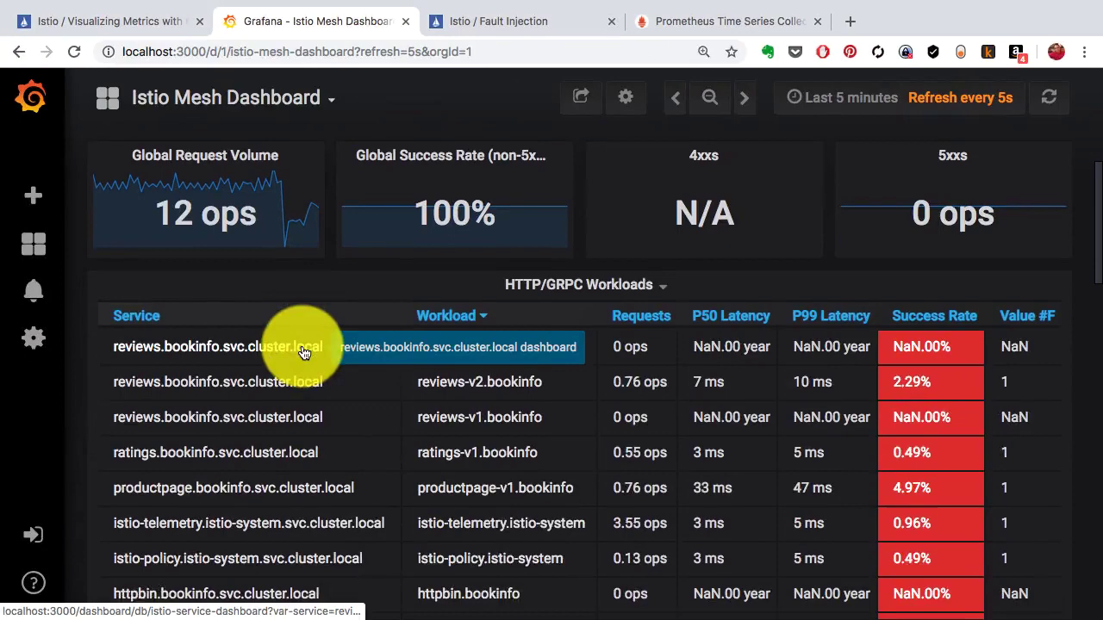
{"action": "scroll", "coordinate": [304, 353], "scroll_direction": "down", "scroll_amount": 1}
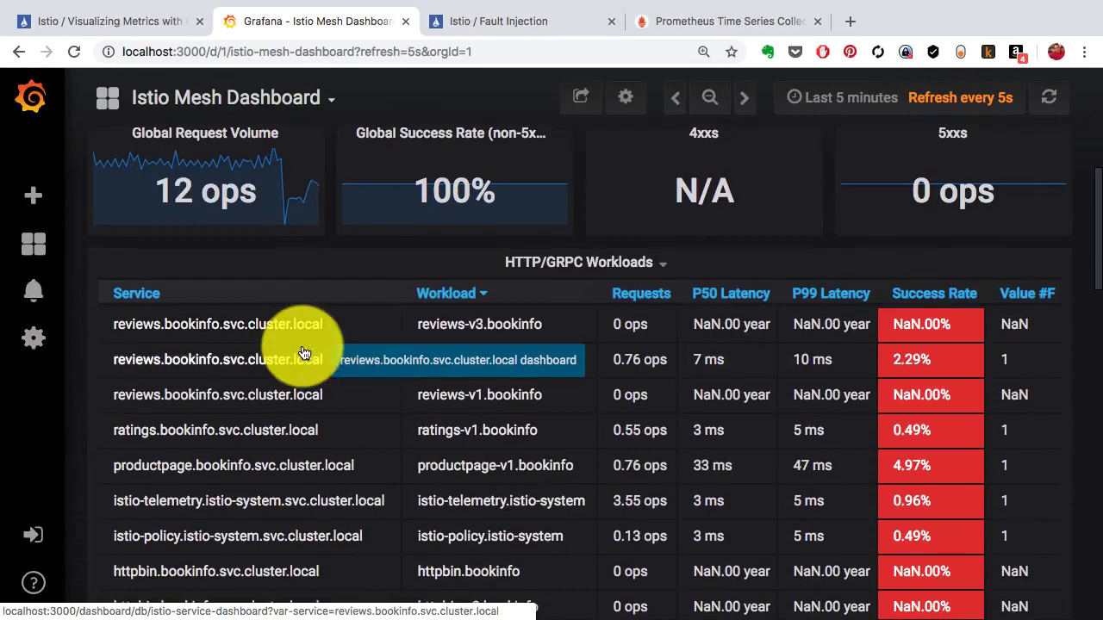
{"action": "left_click", "coordinate": [276, 433]}
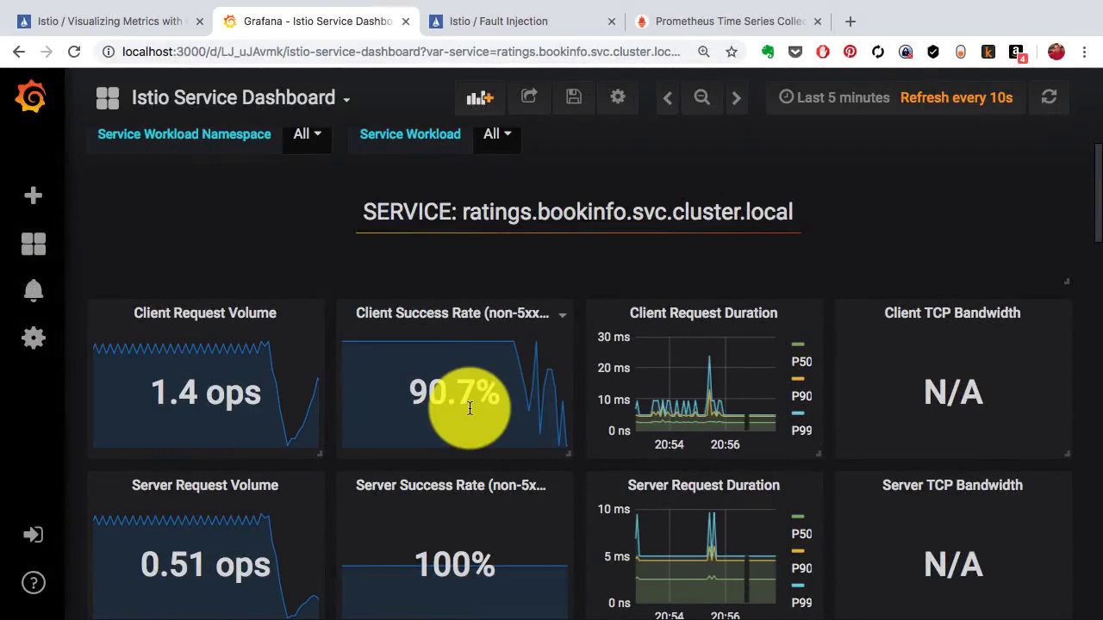
{"action": "scroll", "coordinate": [469, 407], "scroll_direction": "down", "scroll_amount": 3}
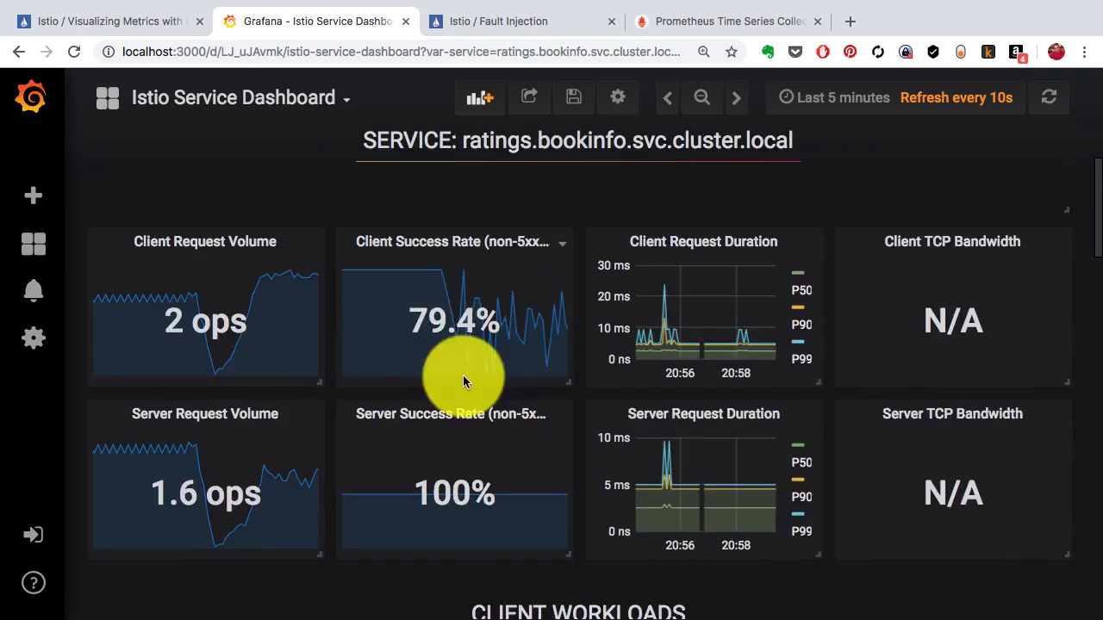
{"action": "scroll", "coordinate": [463, 375], "scroll_direction": "up", "scroll_amount": 1}
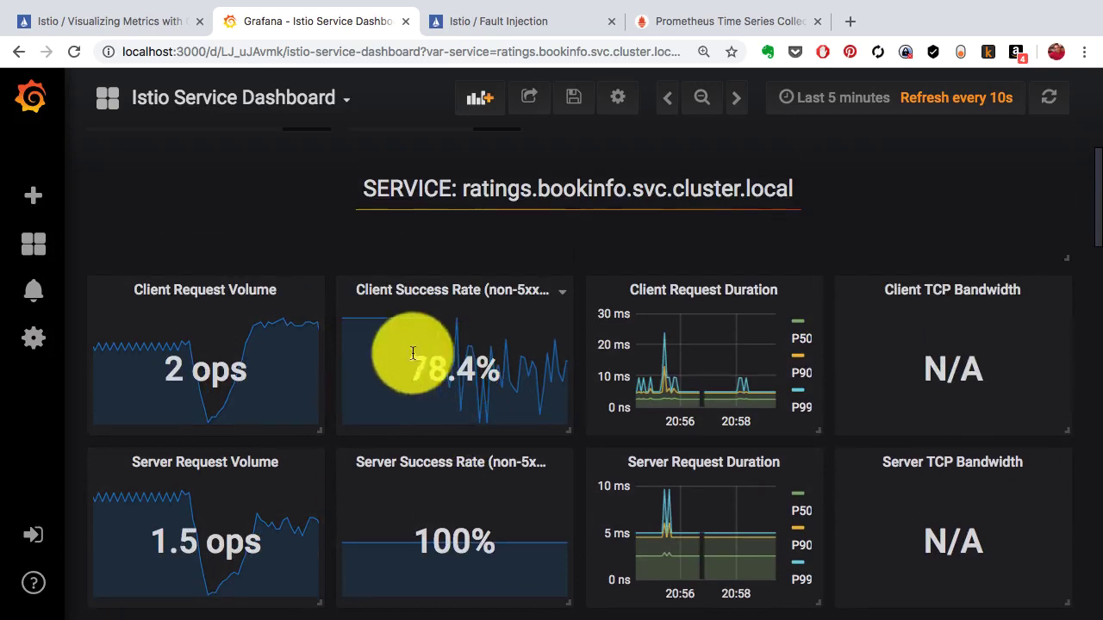
Reload the Istio Service Dashboard from the dashboard list, showing 72.2% client success.
{"action": "left_click", "coordinate": [342, 101]}
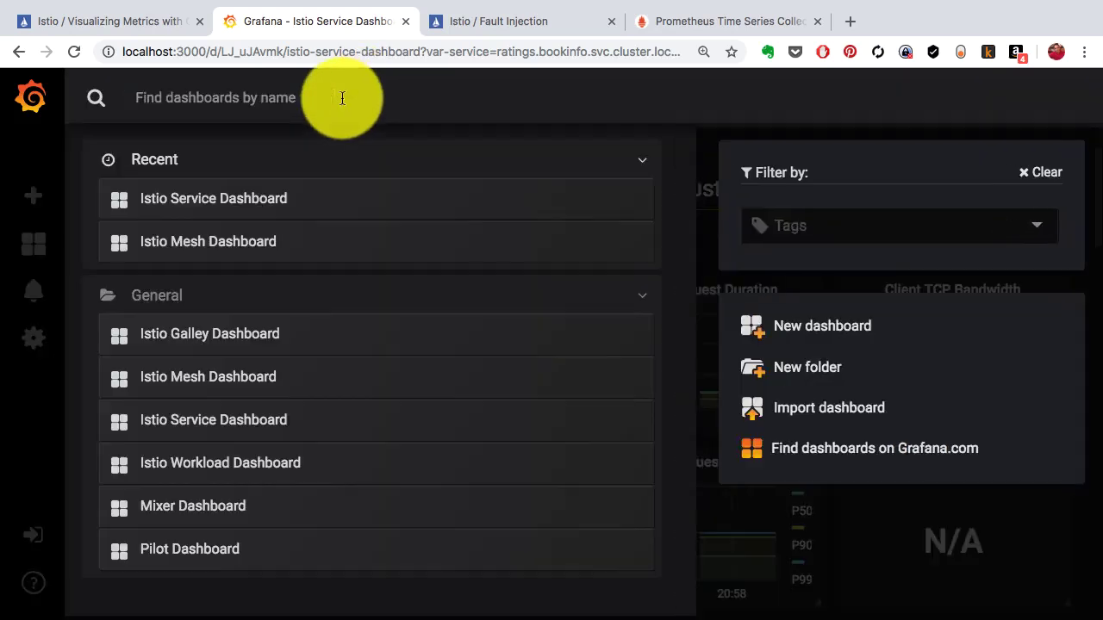
{"action": "left_click", "coordinate": [286, 210]}
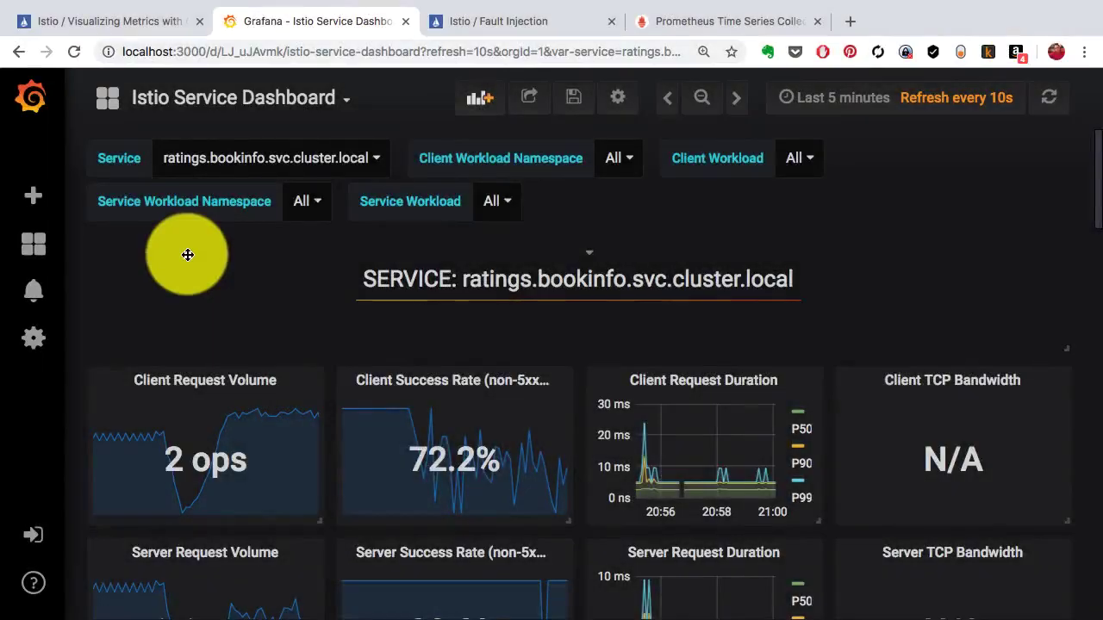
{"action": "scroll", "coordinate": [188, 261], "scroll_direction": "down", "scroll_amount": 1}
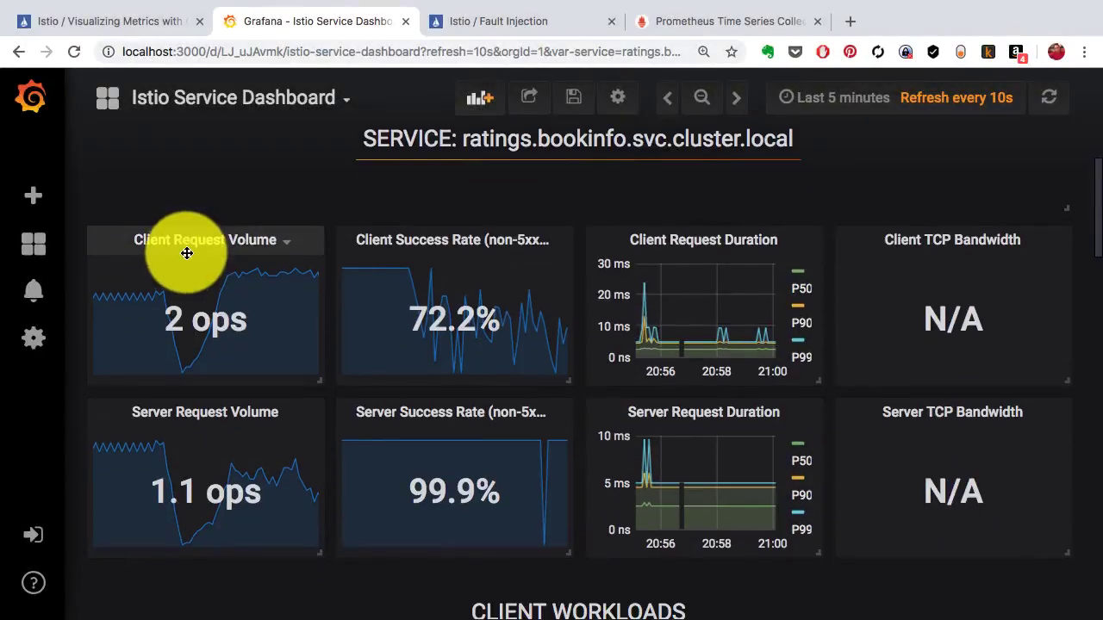
{"action": "scroll", "coordinate": [186, 252], "scroll_direction": "up", "scroll_amount": 3}
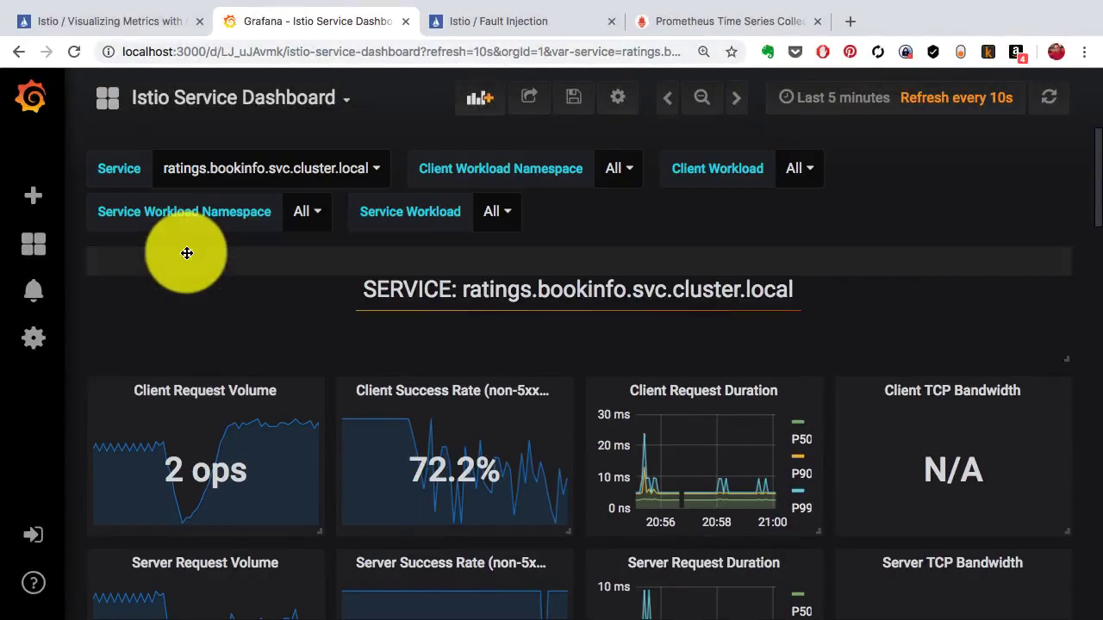
Open the Istio Workload Dashboard for details-v1 and scroll through its request and TCP panels.
{"action": "left_click", "coordinate": [230, 103]}
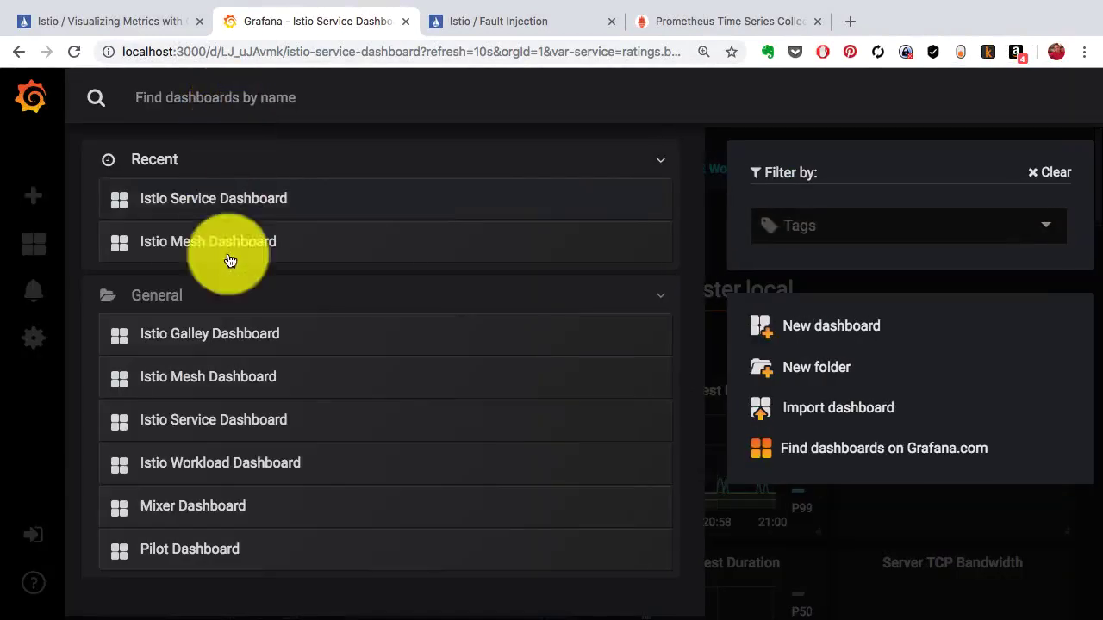
{"action": "left_click", "coordinate": [250, 471]}
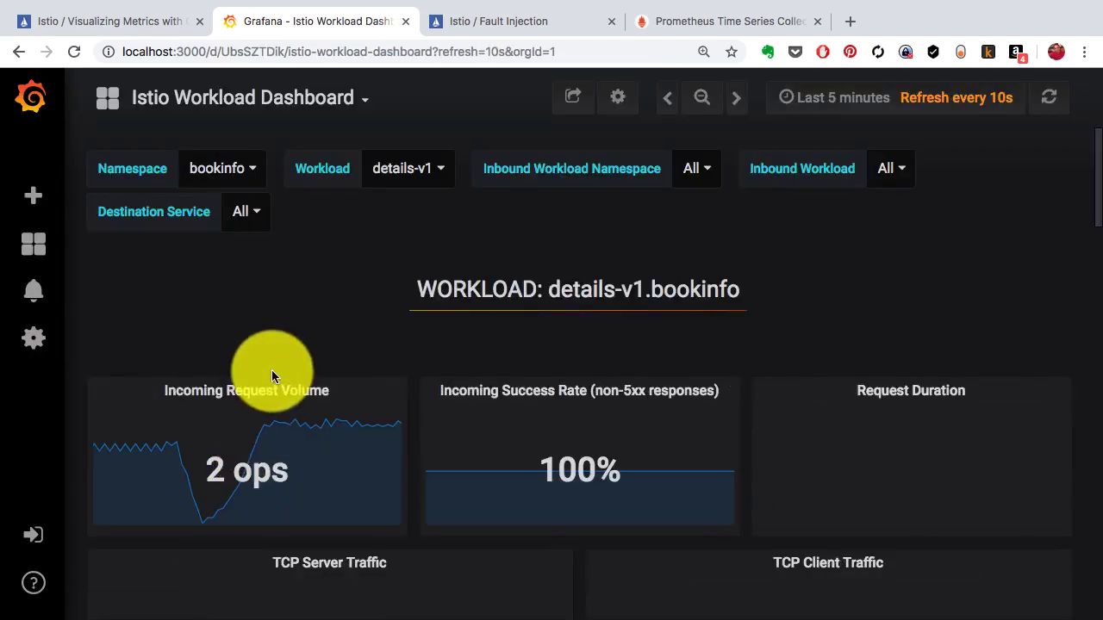
{"action": "scroll", "coordinate": [287, 358], "scroll_direction": "down", "scroll_amount": 2}
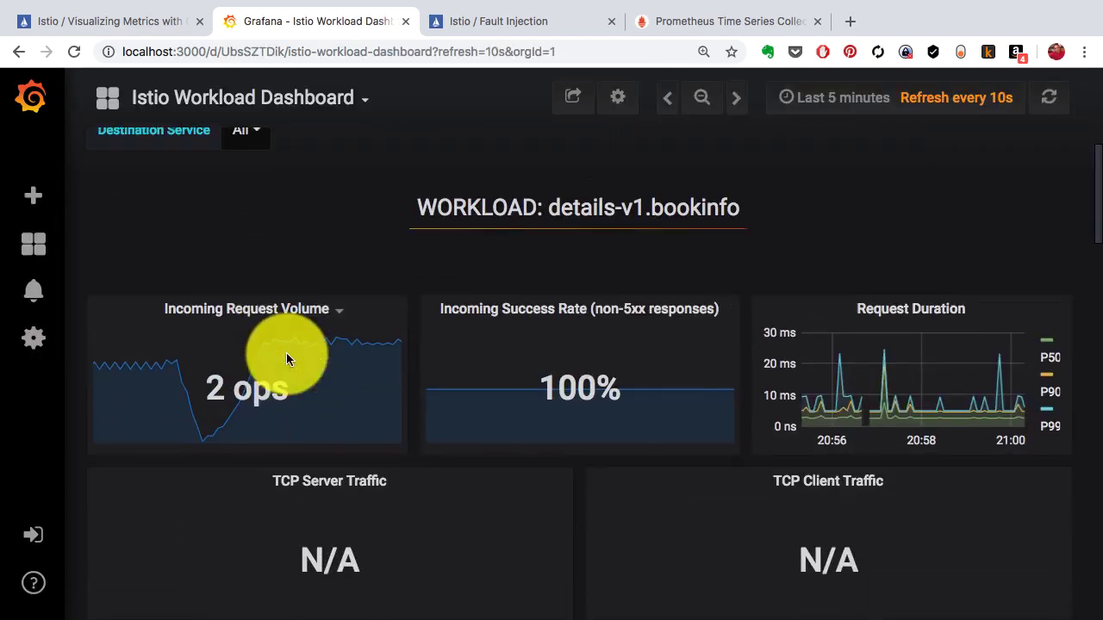
{"action": "scroll", "coordinate": [287, 358], "scroll_direction": "down", "scroll_amount": 1}
{"action": "scroll", "coordinate": [287, 353], "scroll_direction": "down", "scroll_amount": 10}
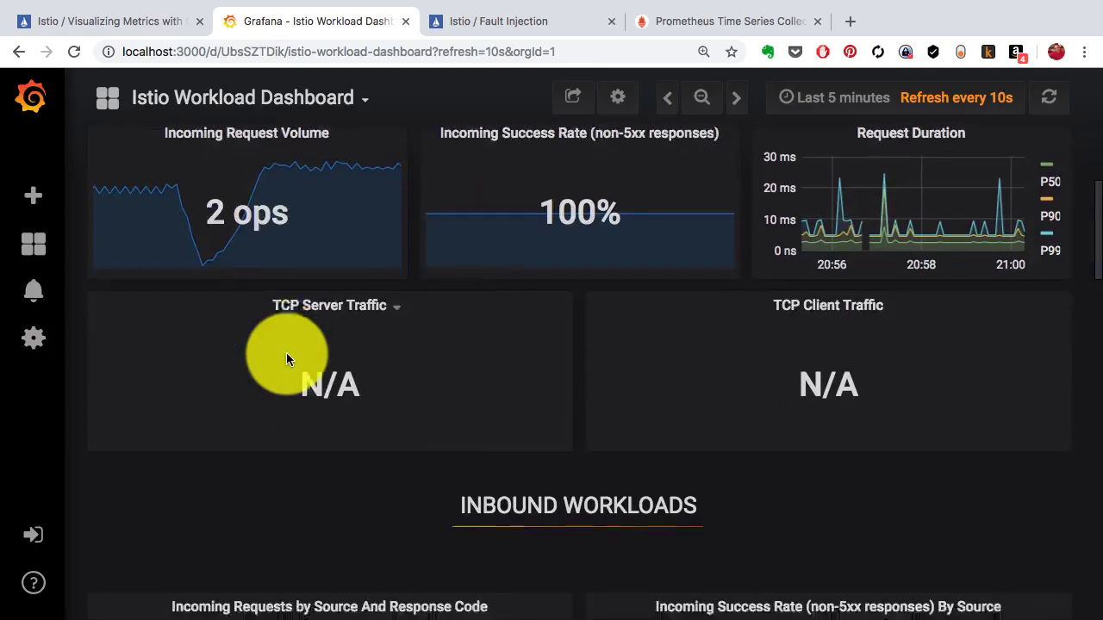
{"action": "scroll", "coordinate": [287, 355], "scroll_direction": "down", "scroll_amount": 15}
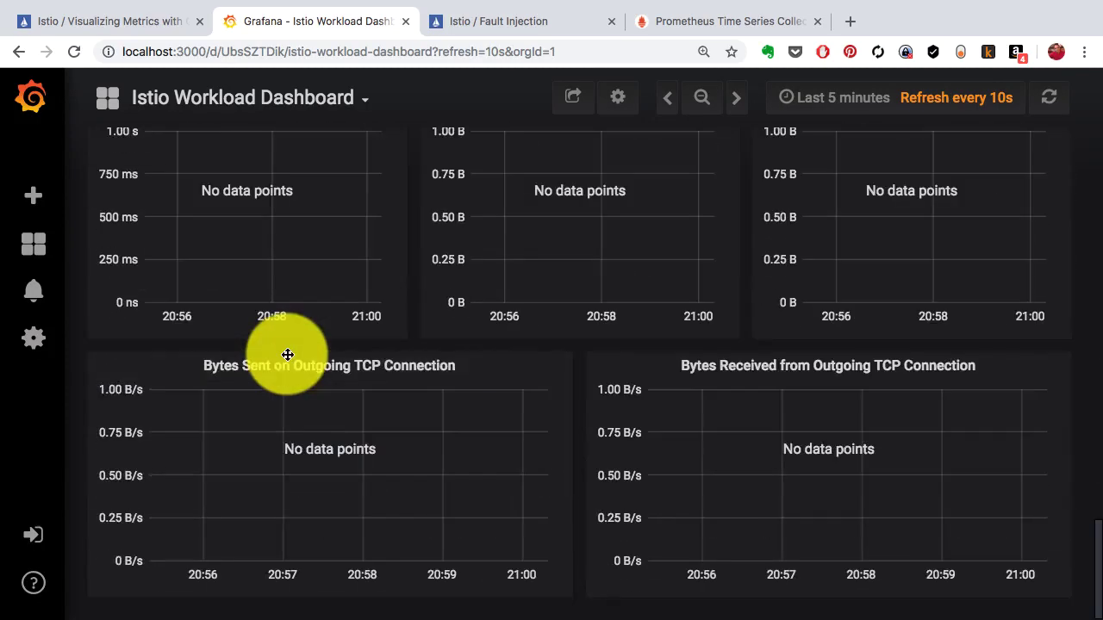
{"action": "scroll", "coordinate": [287, 355], "scroll_direction": "up", "scroll_amount": 14}
{"action": "scroll", "coordinate": [286, 360], "scroll_direction": "up", "scroll_amount": 12}
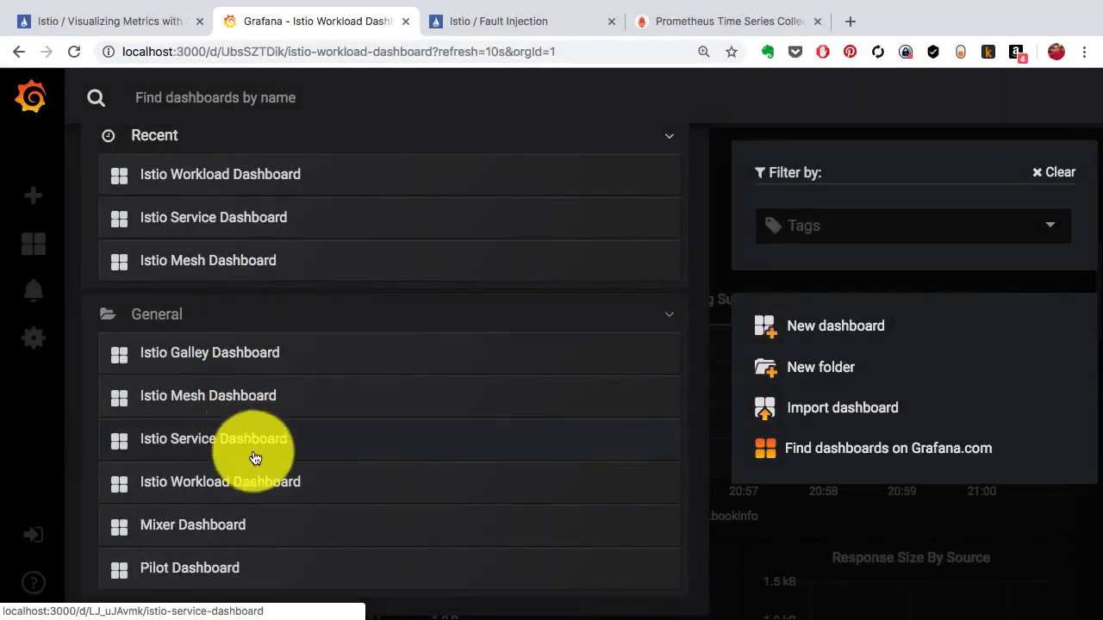
Open the Mixer Dashboard and scroll through its Resource Usage, Mixer Overview and Adapters panels.
{"action": "left_click", "coordinate": [239, 531]}
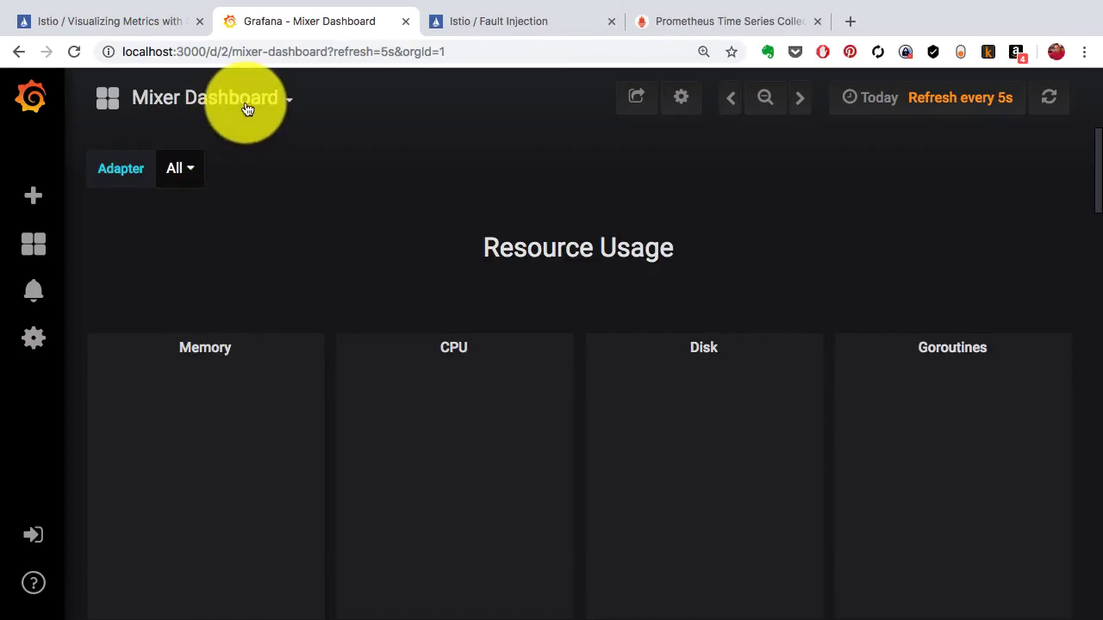
{"action": "scroll", "coordinate": [259, 142], "scroll_direction": "down", "scroll_amount": 3}
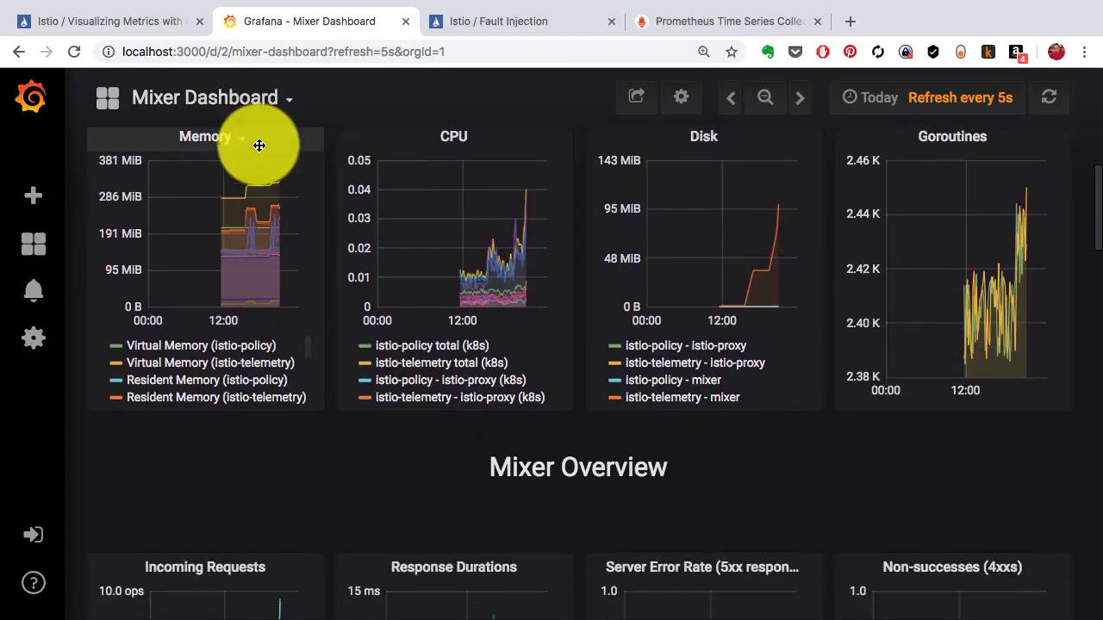
{"action": "scroll", "coordinate": [258, 145], "scroll_direction": "down", "scroll_amount": 5}
{"action": "scroll", "coordinate": [258, 145], "scroll_direction": "down", "scroll_amount": 2}
{"action": "scroll", "coordinate": [259, 145], "scroll_direction": "up", "scroll_amount": 6}
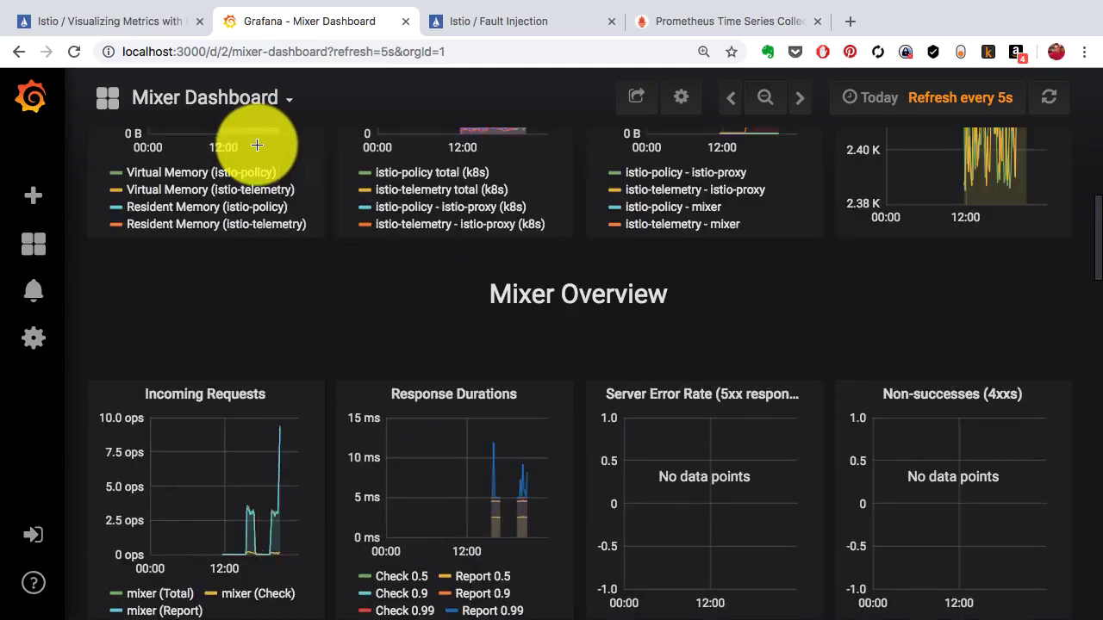
{"action": "scroll", "coordinate": [257, 144], "scroll_direction": "down", "scroll_amount": 6}
{"action": "scroll", "coordinate": [256, 145], "scroll_direction": "down", "scroll_amount": 7}
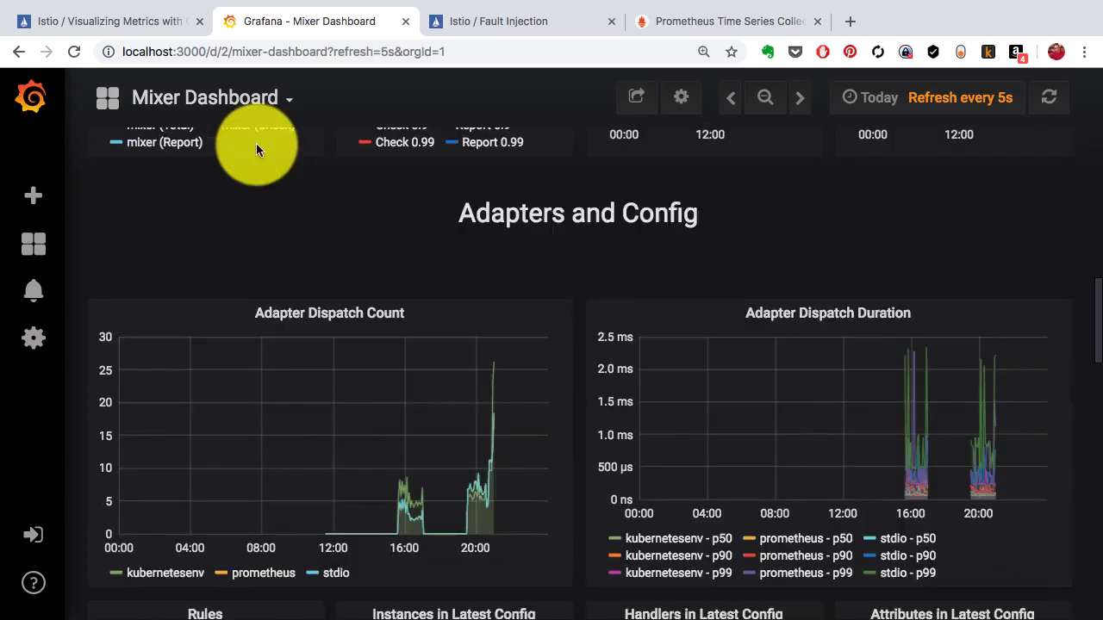
{"action": "scroll", "coordinate": [256, 148], "scroll_direction": "down", "scroll_amount": 9}
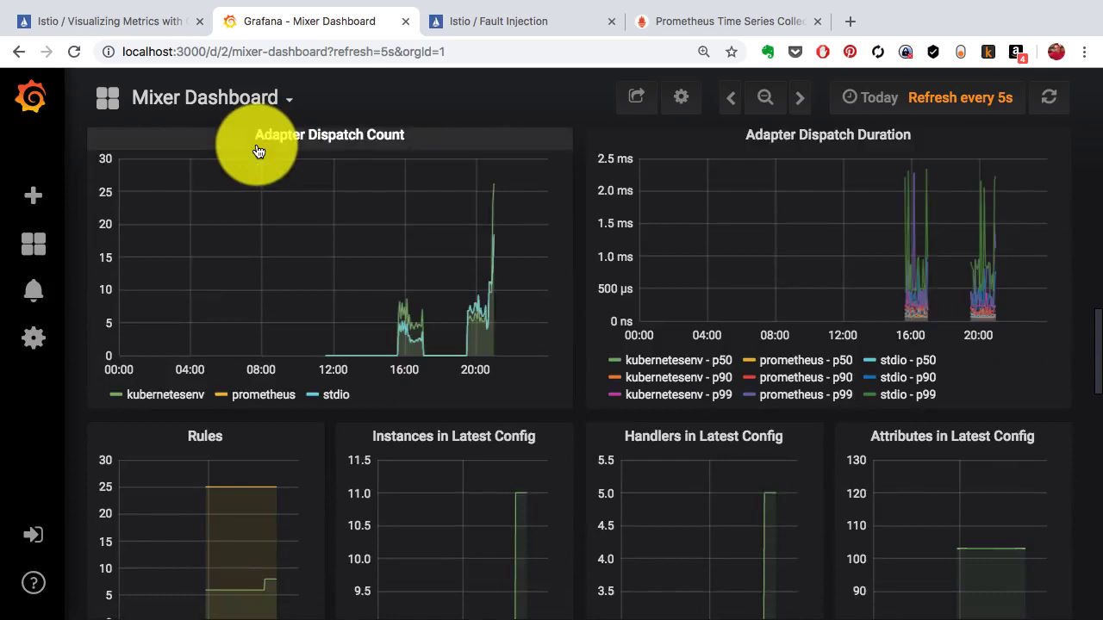
{"action": "scroll", "coordinate": [256, 147], "scroll_direction": "down", "scroll_amount": 16}
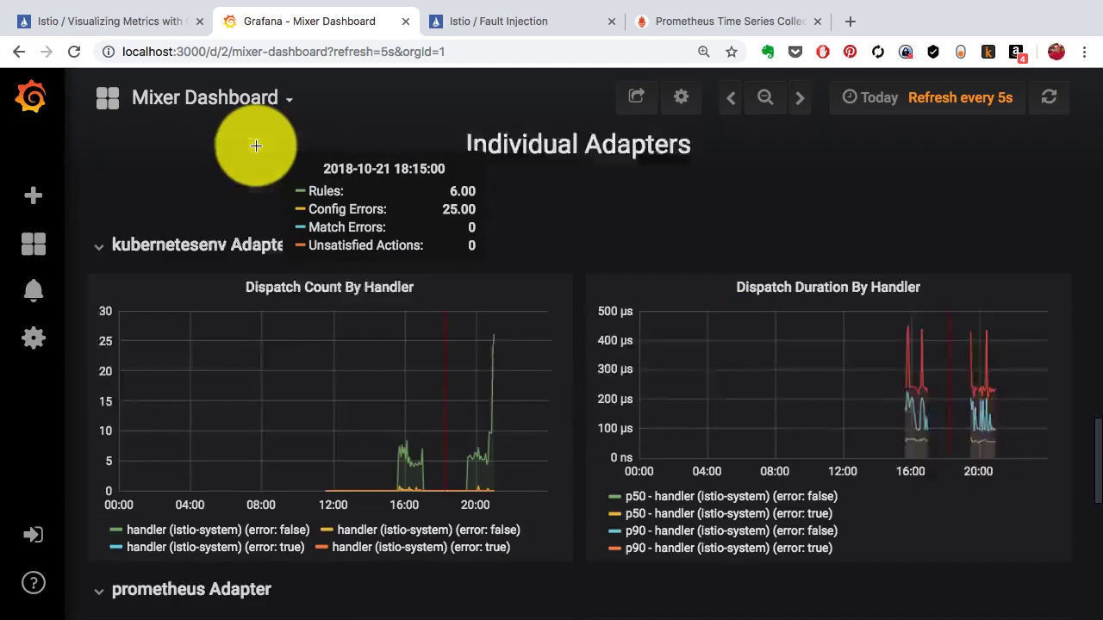
{"action": "scroll", "coordinate": [255, 144], "scroll_direction": "down", "scroll_amount": 5}
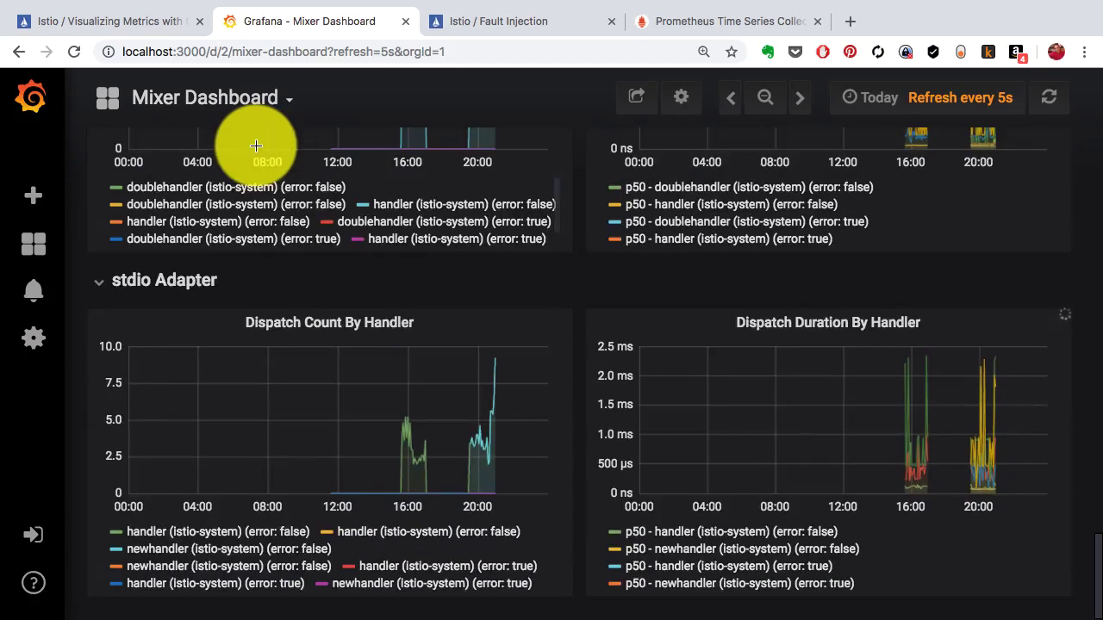
{"action": "left_click", "coordinate": [262, 93]}
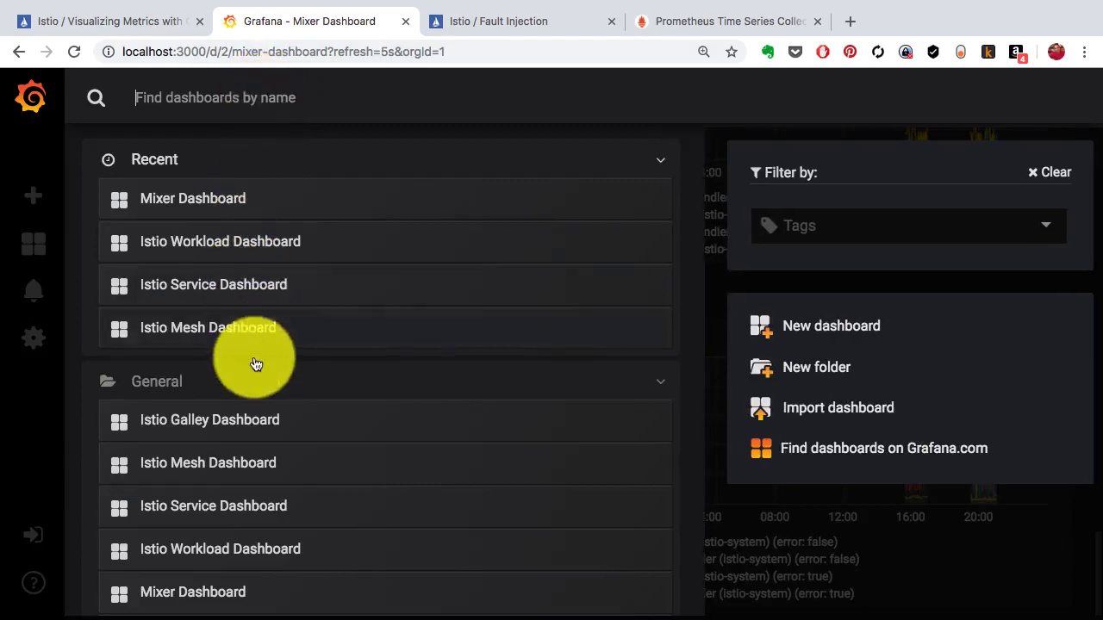
{"action": "scroll", "coordinate": [252, 375], "scroll_direction": "down", "scroll_amount": 2}
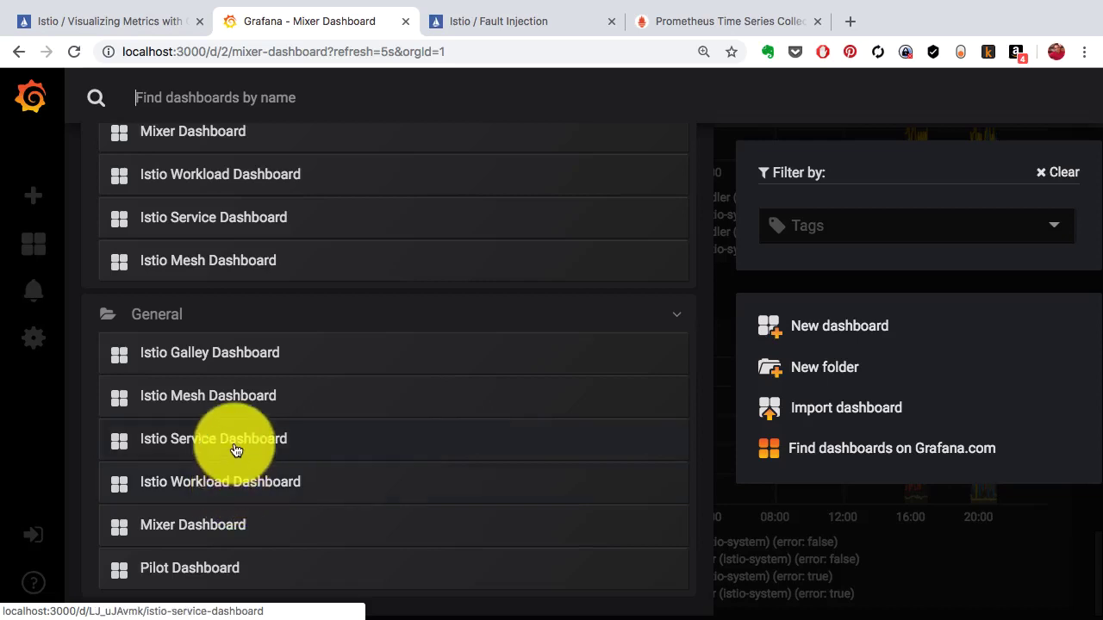
Open the Pilot Dashboard and scroll through its xDS panels, then back to Resource Usage.
{"action": "left_click", "coordinate": [191, 569]}
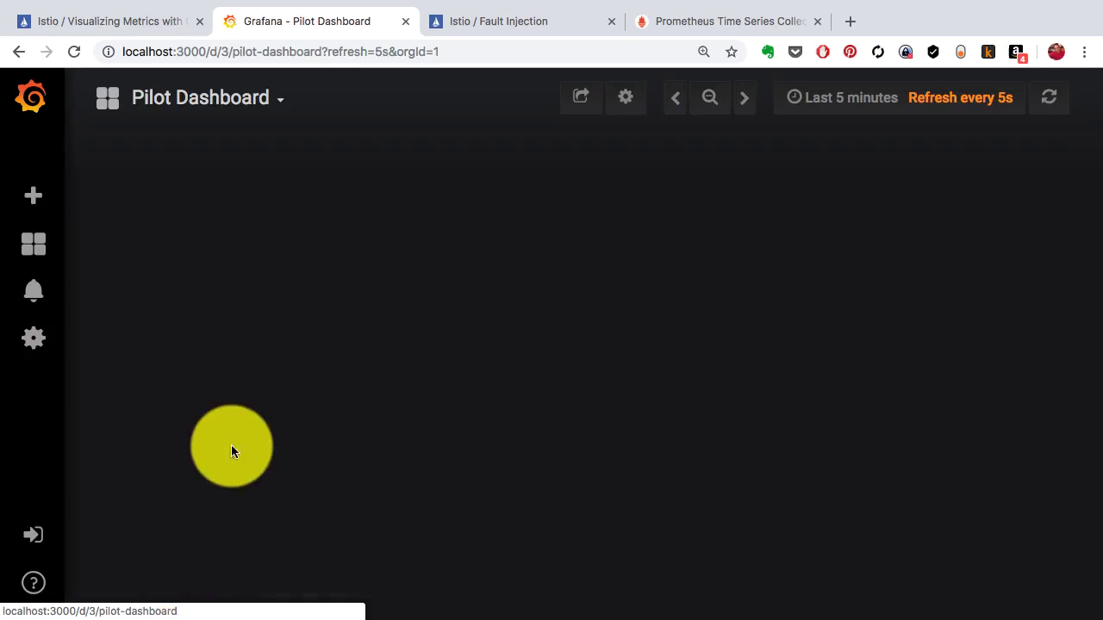
{"action": "scroll", "coordinate": [249, 410], "scroll_direction": "down", "scroll_amount": 4}
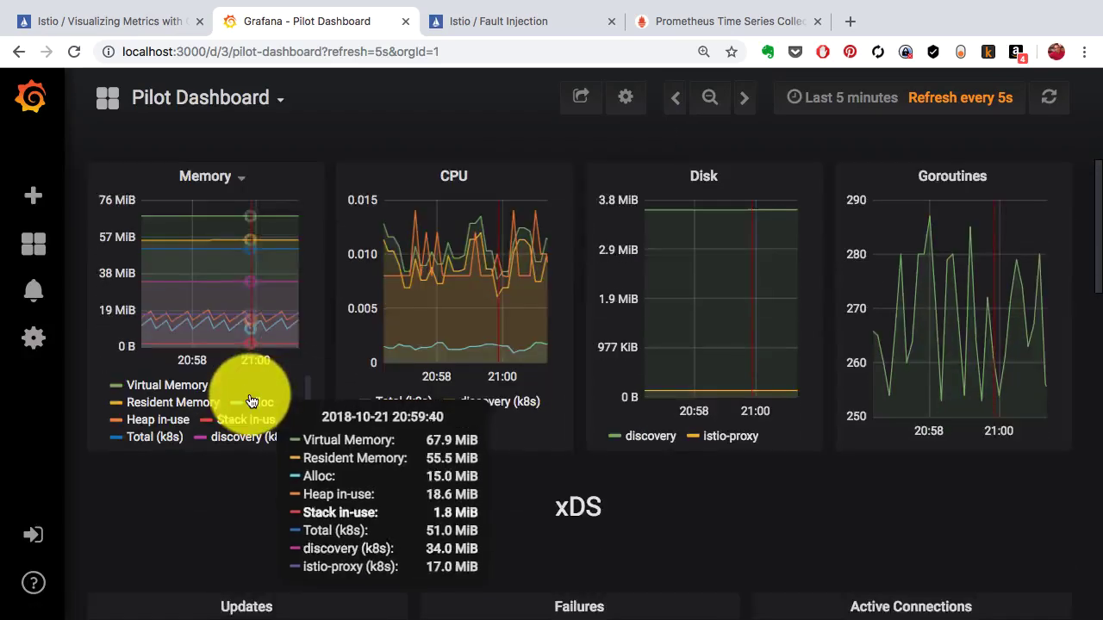
{"action": "scroll", "coordinate": [250, 401], "scroll_direction": "down", "scroll_amount": 10}
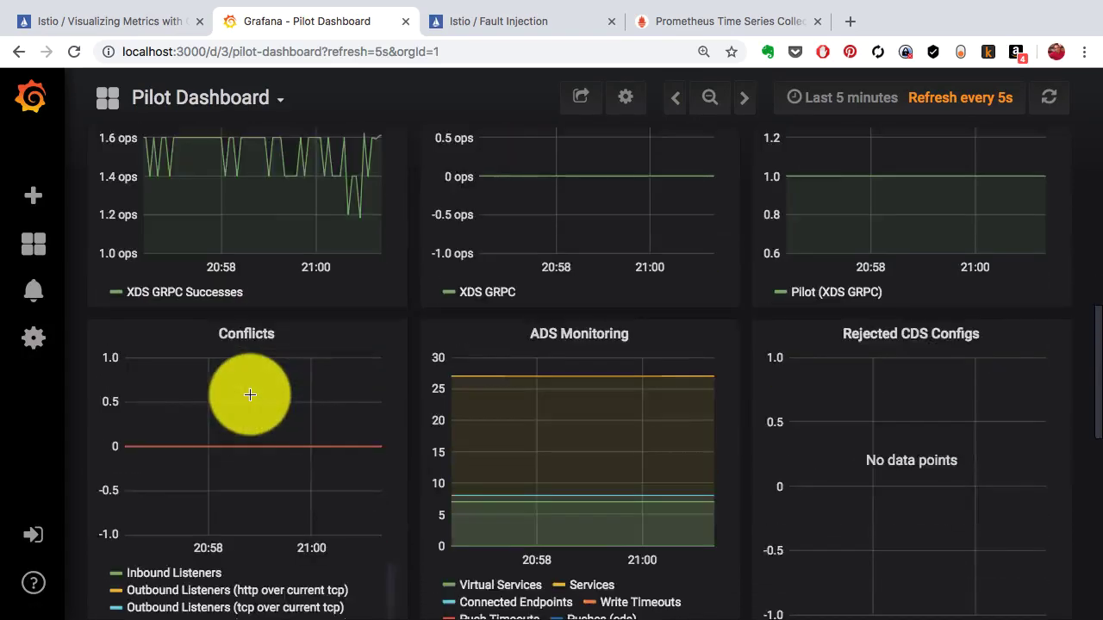
{"action": "scroll", "coordinate": [250, 394], "scroll_direction": "down", "scroll_amount": 6}
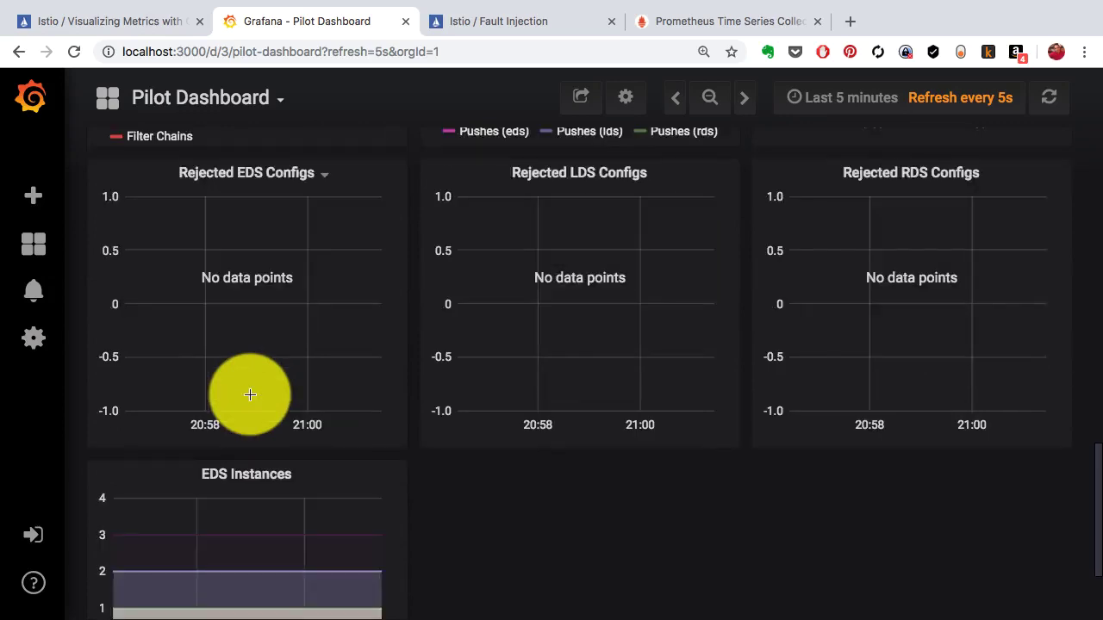
{"action": "scroll", "coordinate": [250, 394], "scroll_direction": "up", "scroll_amount": 8}
{"action": "scroll", "coordinate": [250, 394], "scroll_direction": "up", "scroll_amount": 12}
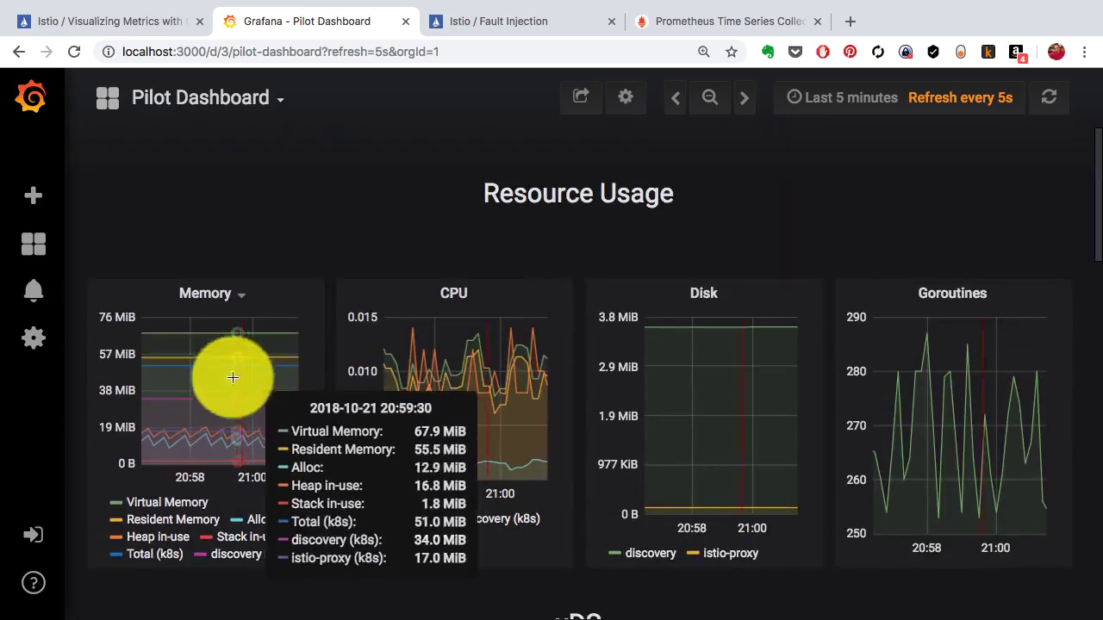